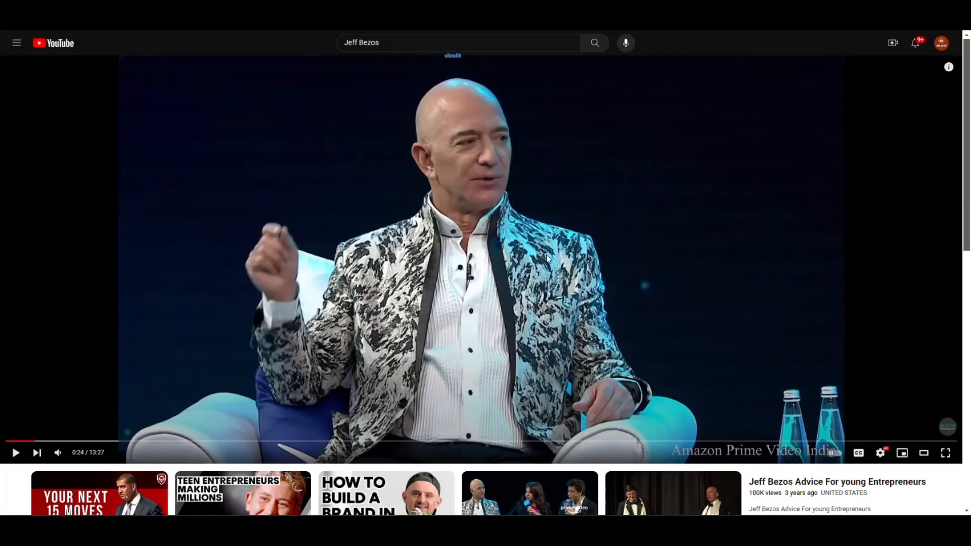
{"action": "scroll", "coordinate": [547, 259], "scroll_direction": "down", "scroll_amount": 4}
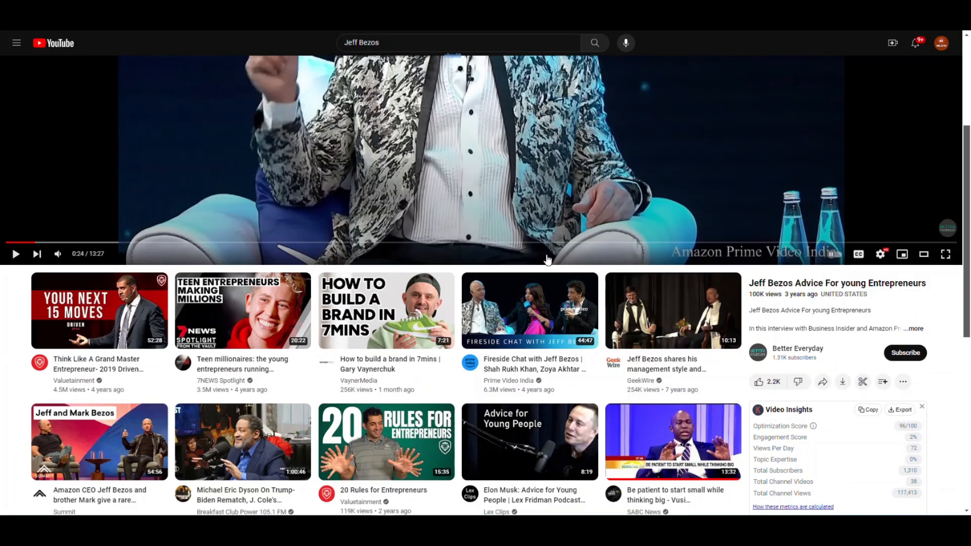
{"action": "scroll", "coordinate": [547, 259], "scroll_direction": "down", "scroll_amount": 2}
{"action": "scroll", "coordinate": [541, 253], "scroll_direction": "up", "scroll_amount": 6}
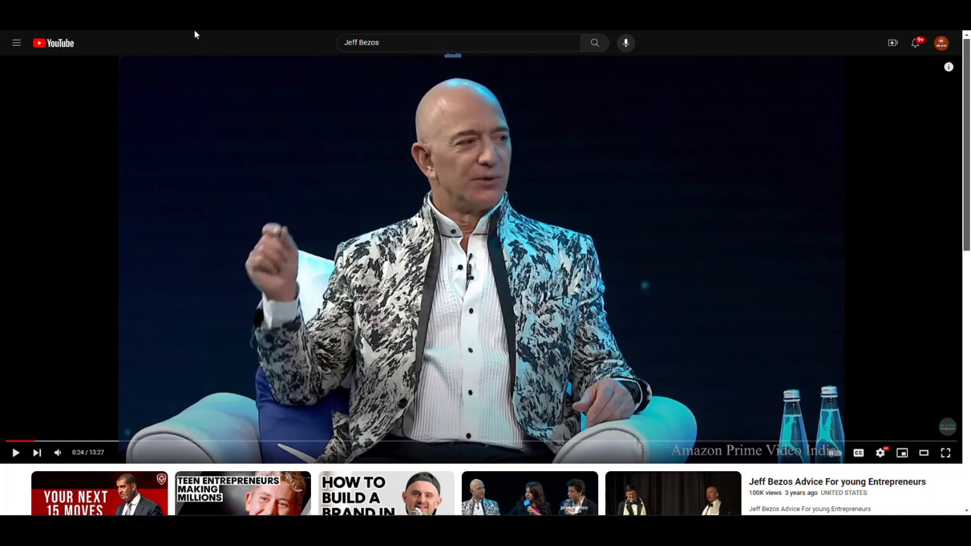
Step: Switch to the Minvo website and look over the home page's headline and sample clips
{"action": "left_click", "coordinate": [177, 5]}
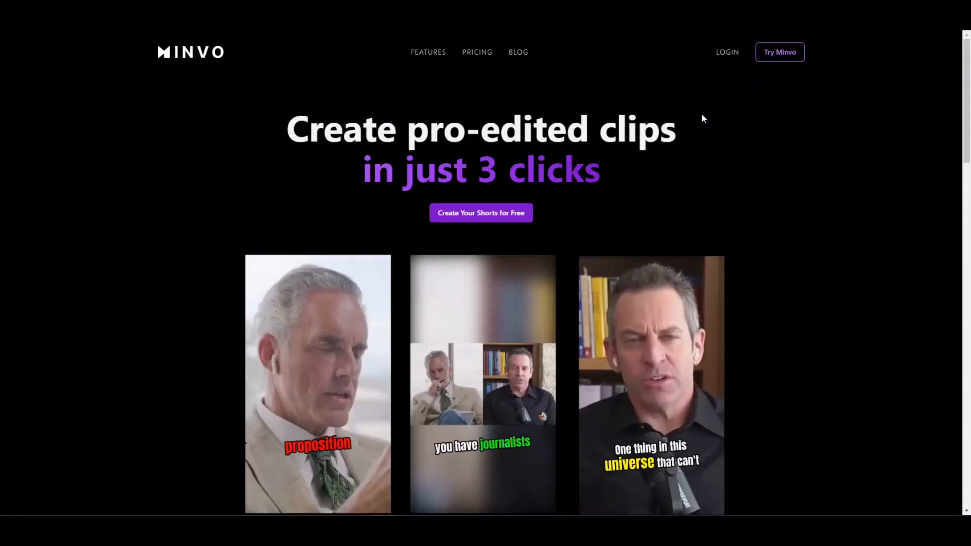
{"action": "left_click_drag", "start_coordinate": [309, 129], "coordinate": [676, 147]}
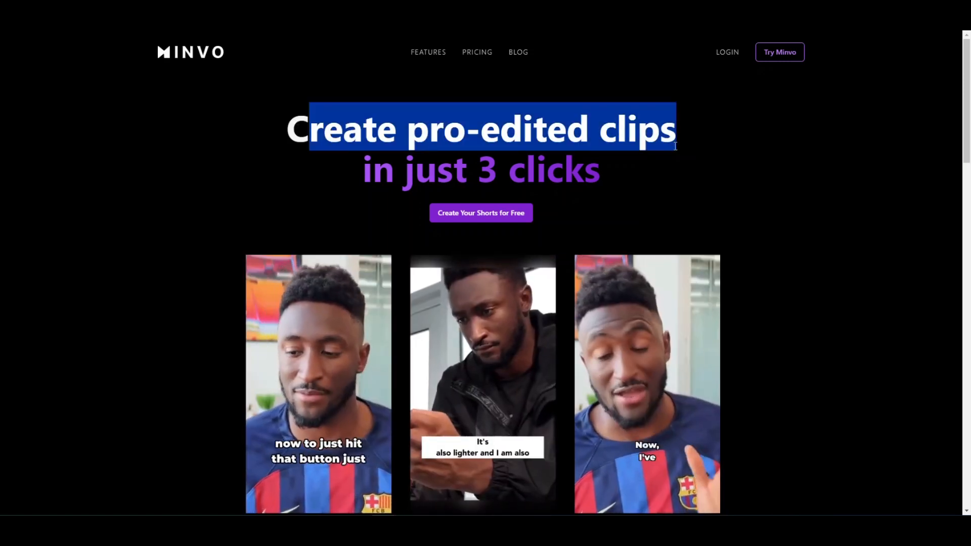
{"action": "left_click", "coordinate": [666, 183]}
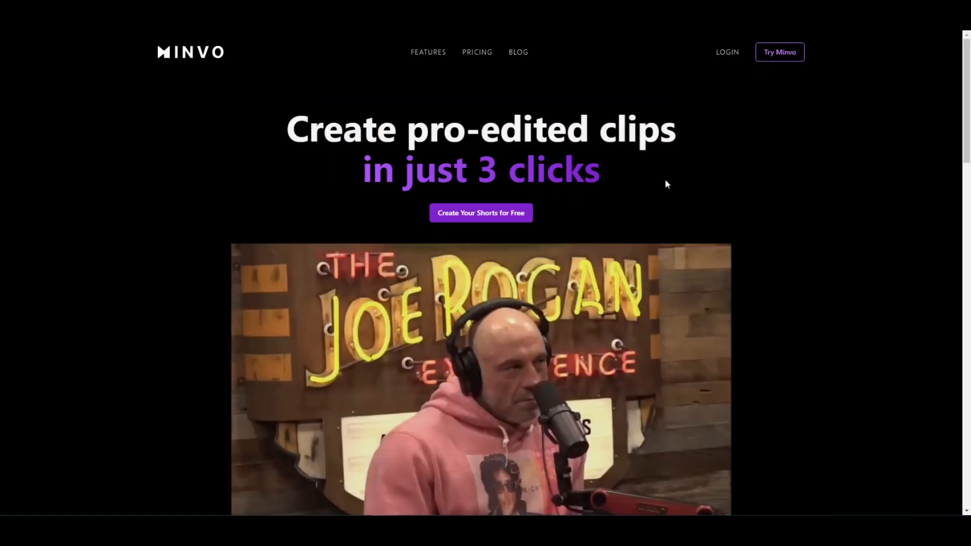
{"action": "scroll", "coordinate": [665, 183], "scroll_direction": "down", "scroll_amount": 8}
{"action": "scroll", "coordinate": [666, 183], "scroll_direction": "up", "scroll_amount": 8}
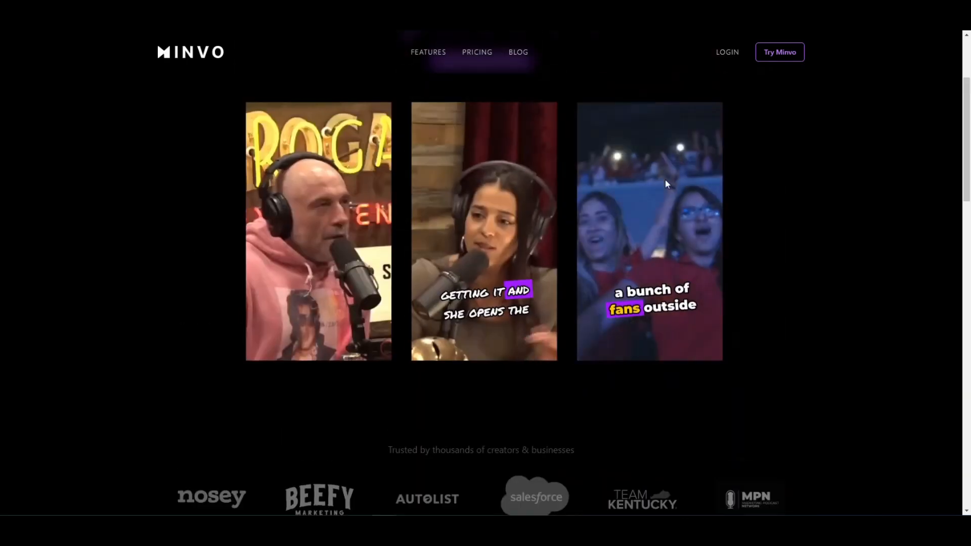
Step: Go to the site's features section and read the Seamless Social and Easy Editing descriptions
{"action": "left_click", "coordinate": [431, 52]}
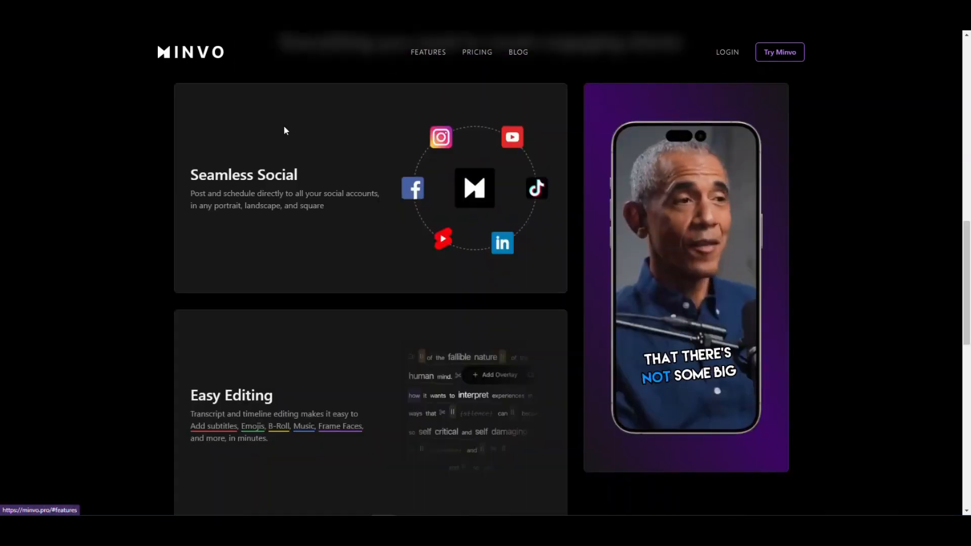
{"action": "left_click_drag", "start_coordinate": [188, 159], "coordinate": [530, 192]}
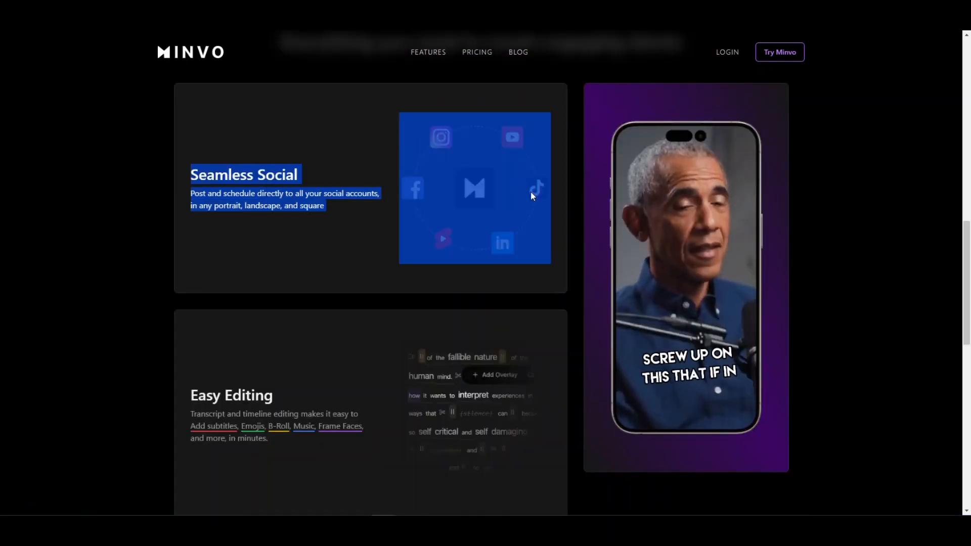
{"action": "left_click", "coordinate": [277, 245]}
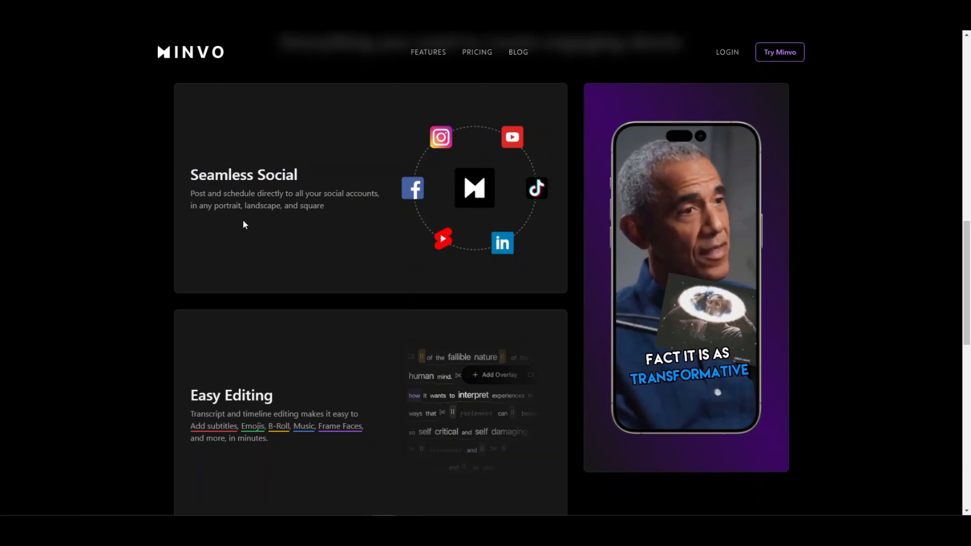
{"action": "scroll", "coordinate": [238, 230], "scroll_direction": "down", "scroll_amount": 1}
{"action": "scroll", "coordinate": [238, 231], "scroll_direction": "down", "scroll_amount": 1}
{"action": "left_click_drag", "start_coordinate": [206, 295], "coordinate": [369, 294]}
{"action": "left_click", "coordinate": [348, 283]}
{"action": "scroll", "coordinate": [348, 286], "scroll_direction": "down", "scroll_amount": 4}
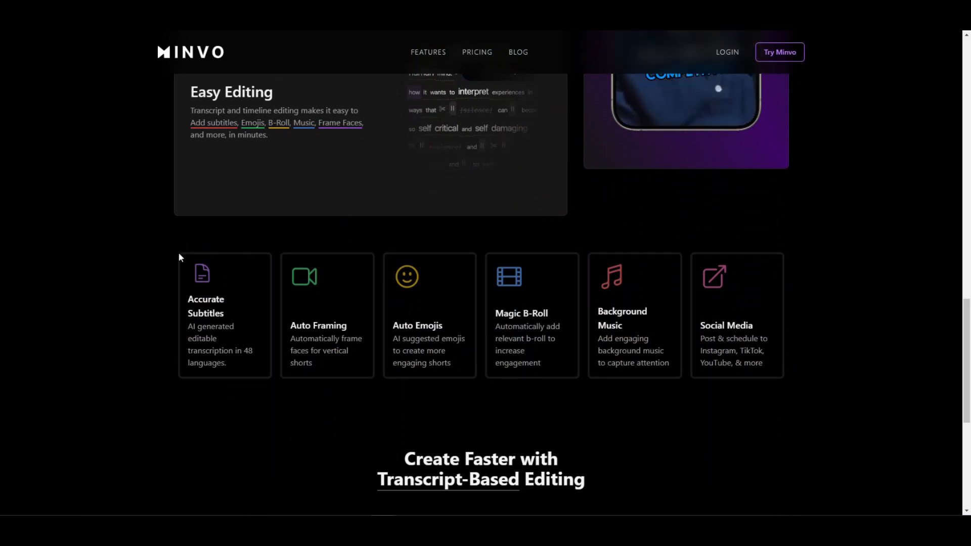
Step: Read the feature cards for Accurate Subtitles, Auto Framing and Auto Emojis
{"action": "left_click_drag", "start_coordinate": [178, 253], "coordinate": [857, 335]}
{"action": "left_click", "coordinate": [856, 342]}
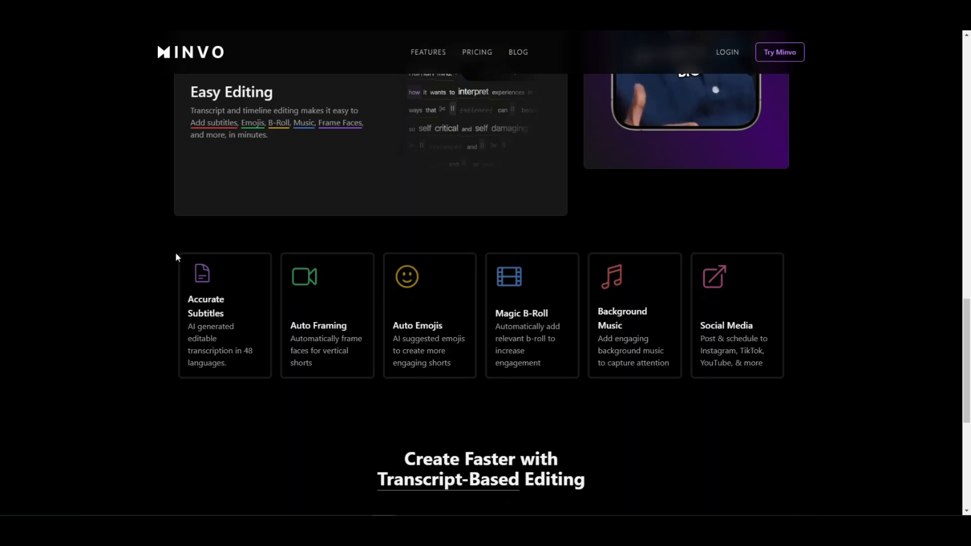
{"action": "double_click", "coordinate": [196, 299]}
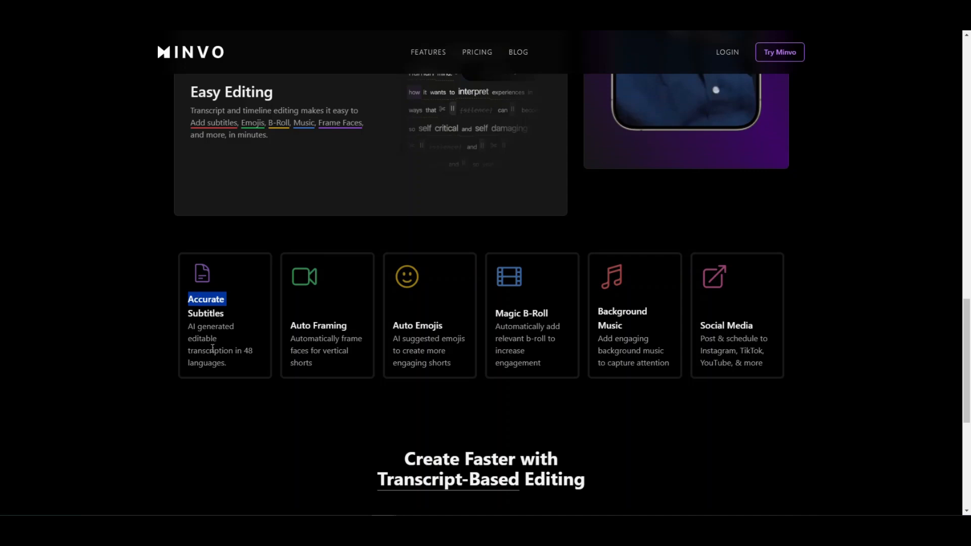
{"action": "left_click_drag", "start_coordinate": [347, 325], "coordinate": [290, 325]}
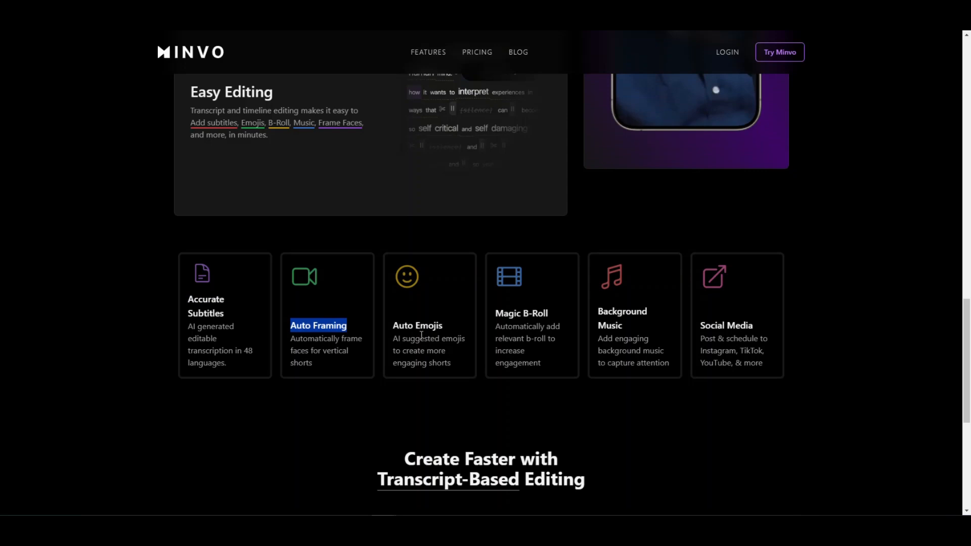
{"action": "triple_click", "coordinate": [438, 337]}
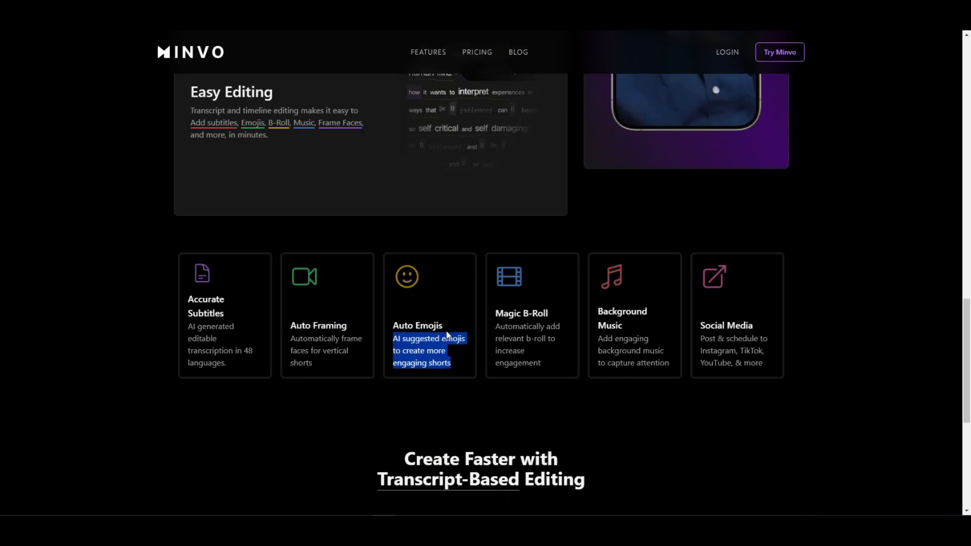
Step: Read the Magic B-Roll, Background Music and Social Media cards and view the Transcript-Based Editing section
{"action": "triple_click", "coordinate": [515, 315]}
{"action": "left_click", "coordinate": [512, 326]}
{"action": "left_click_drag", "start_coordinate": [543, 361], "coordinate": [494, 308]}
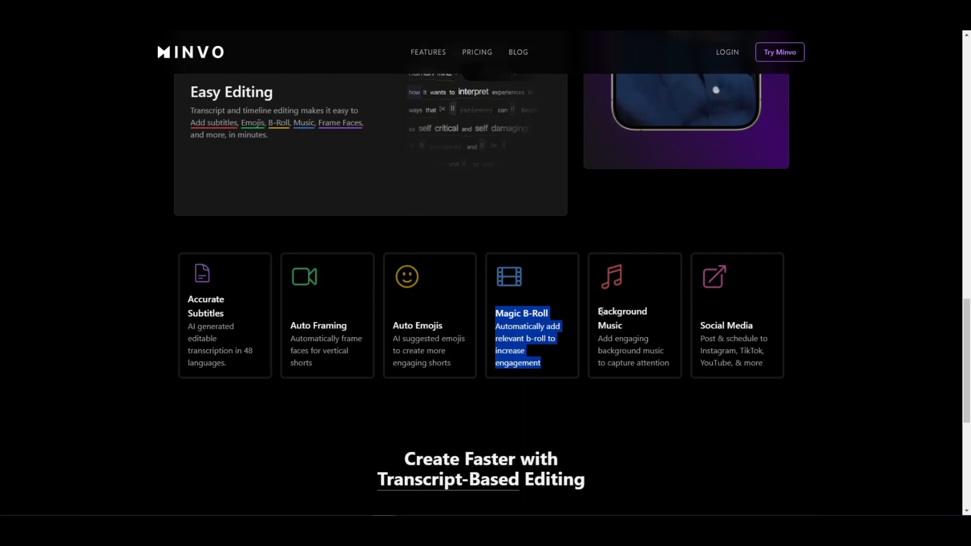
{"action": "left_click_drag", "start_coordinate": [601, 311], "coordinate": [676, 375]}
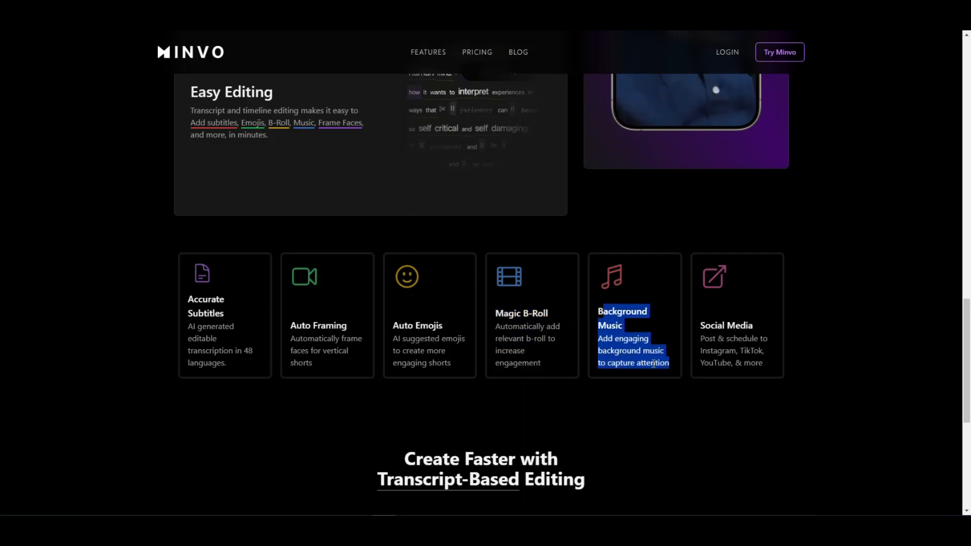
{"action": "left_click", "coordinate": [668, 366]}
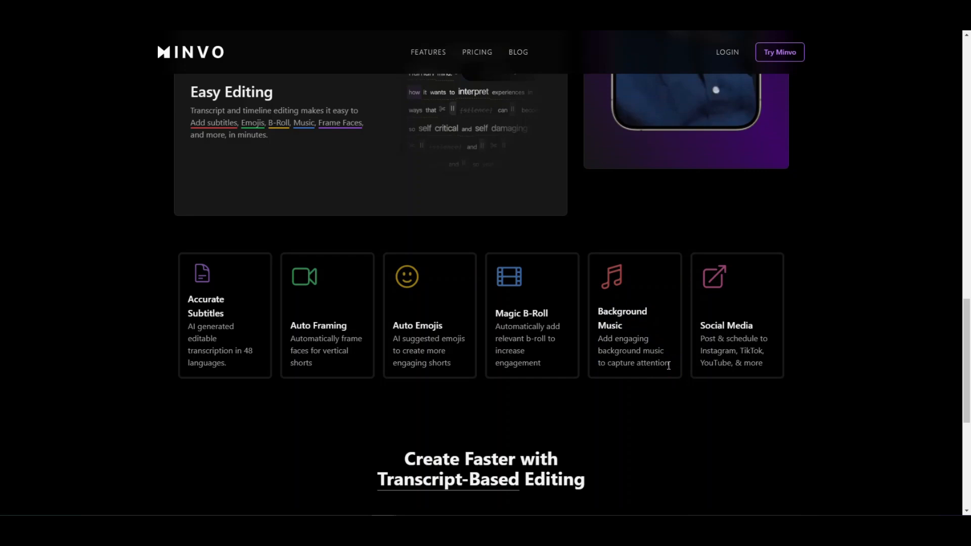
{"action": "left_click_drag", "start_coordinate": [669, 365], "coordinate": [596, 313]}
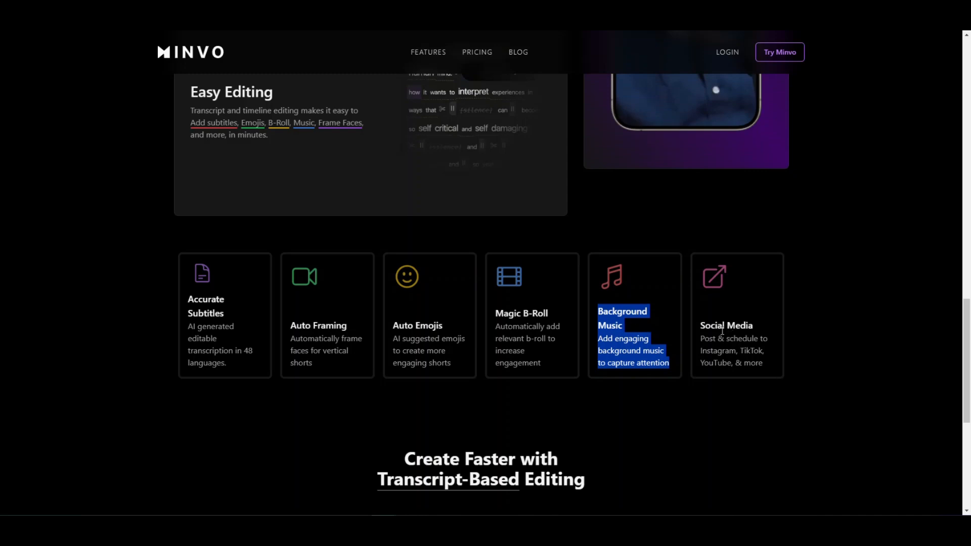
{"action": "left_click_drag", "start_coordinate": [702, 325], "coordinate": [784, 370]}
{"action": "scroll", "coordinate": [787, 372], "scroll_direction": "down", "scroll_amount": 7}
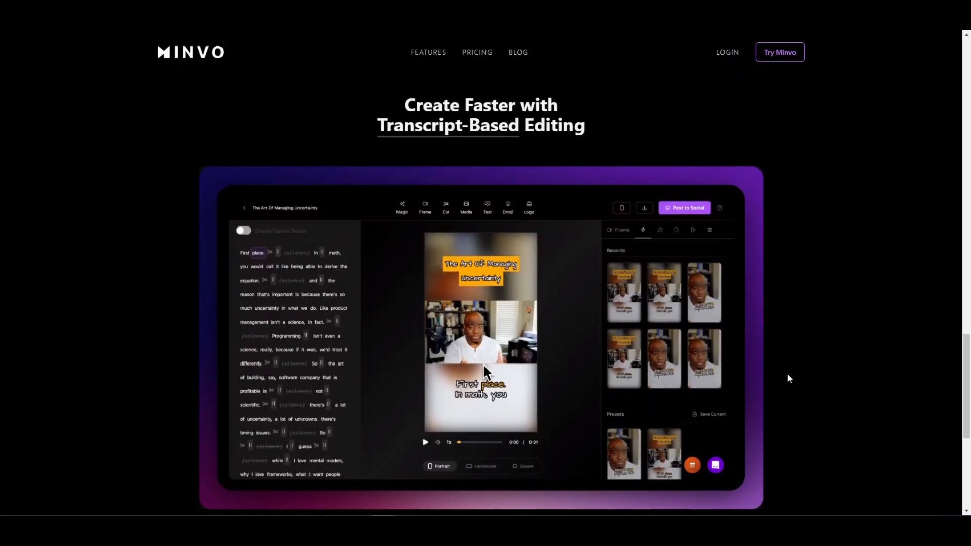
Step: Open the pricing page and compare the Creator and Pro plans' monthly prices, upload size and storage duration
{"action": "scroll", "coordinate": [787, 372], "scroll_direction": "up", "scroll_amount": 20}
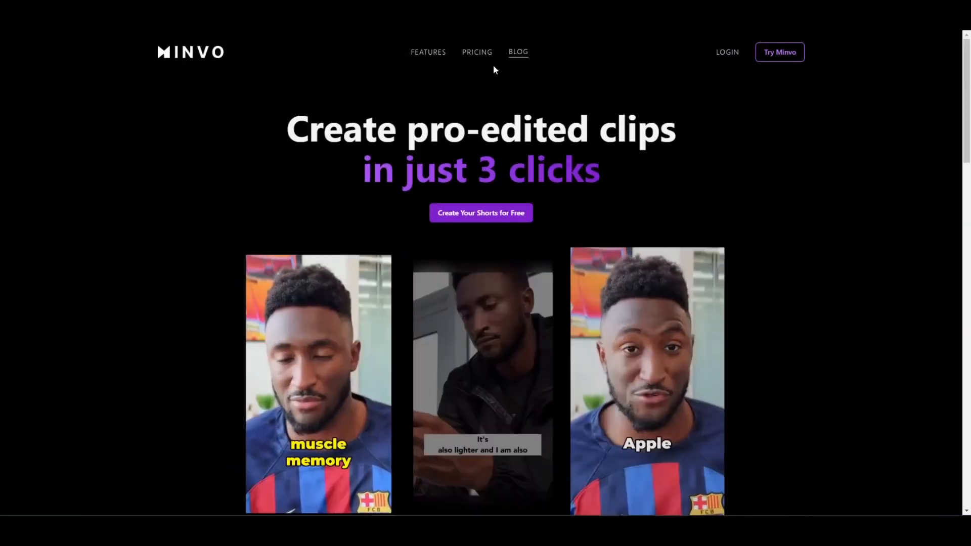
{"action": "left_click", "coordinate": [477, 54]}
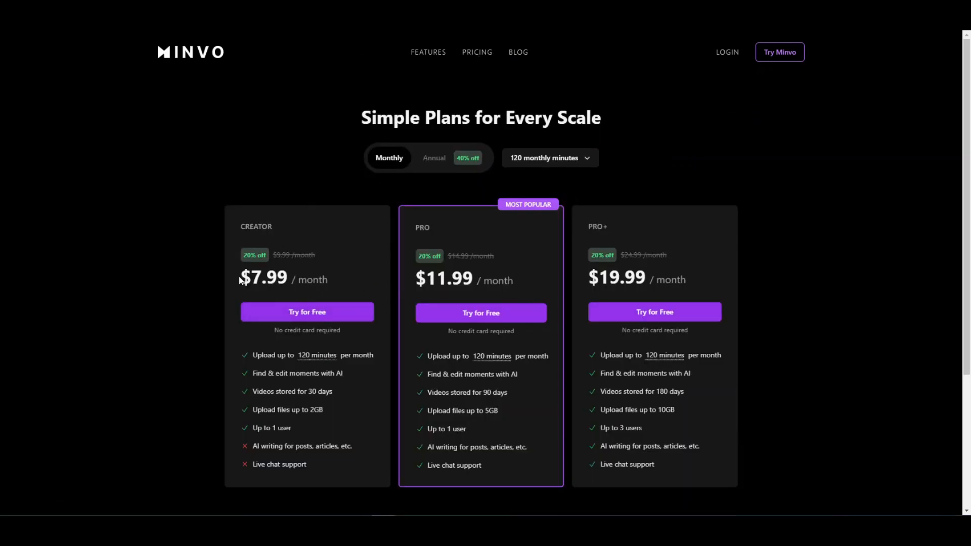
{"action": "left_click_drag", "start_coordinate": [250, 279], "coordinate": [342, 288]}
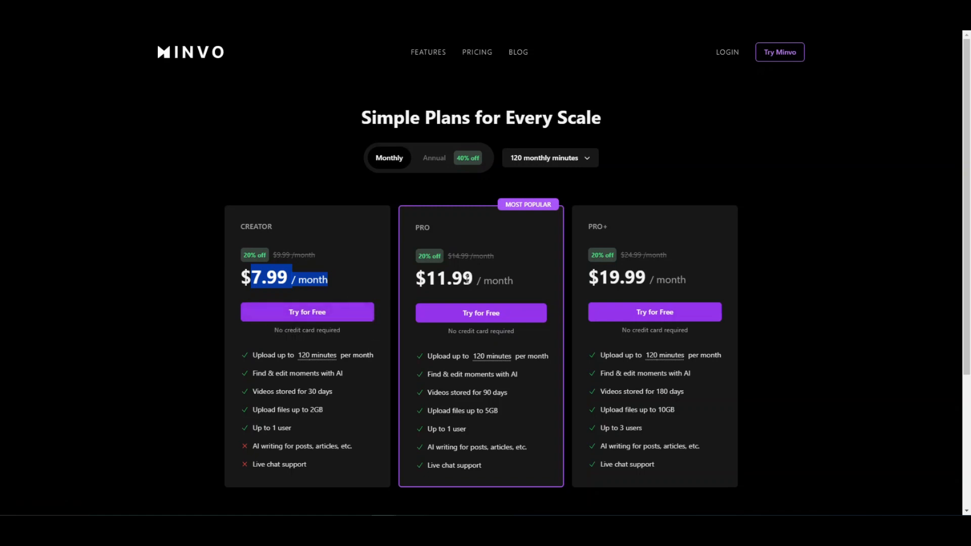
{"action": "double_click", "coordinate": [464, 278]}
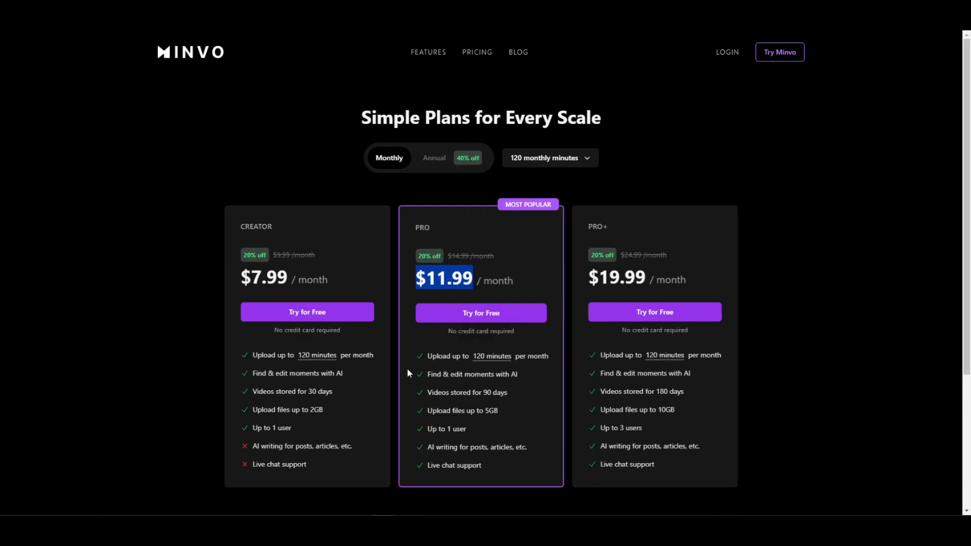
{"action": "left_click", "coordinate": [506, 414]}
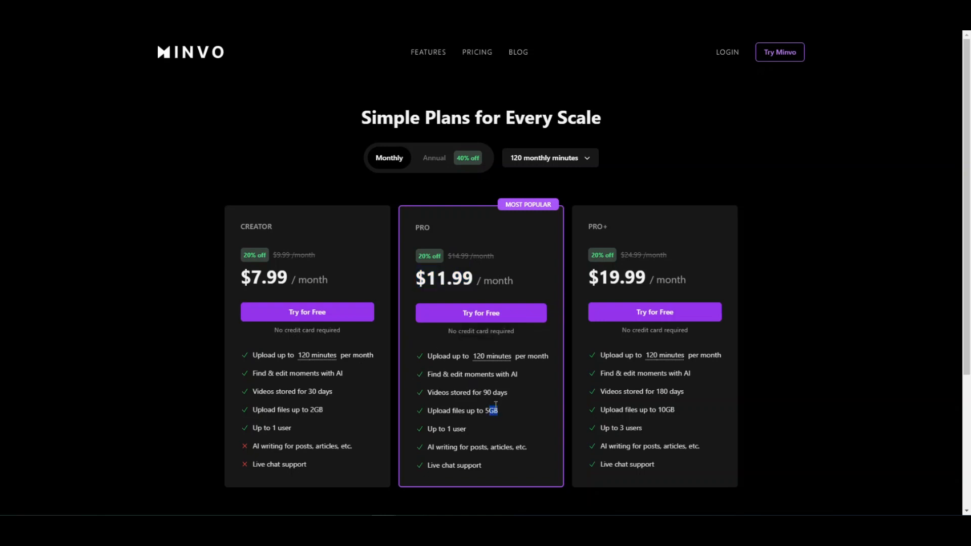
{"action": "left_click_drag", "start_coordinate": [511, 389], "coordinate": [485, 392]}
Step: Review the Pro+ plan's upload limit, number of users and AI writing feature
{"action": "triple_click", "coordinate": [648, 415]}
{"action": "triple_click", "coordinate": [626, 427]}
{"action": "left_click_drag", "start_coordinate": [708, 445], "coordinate": [603, 447]}
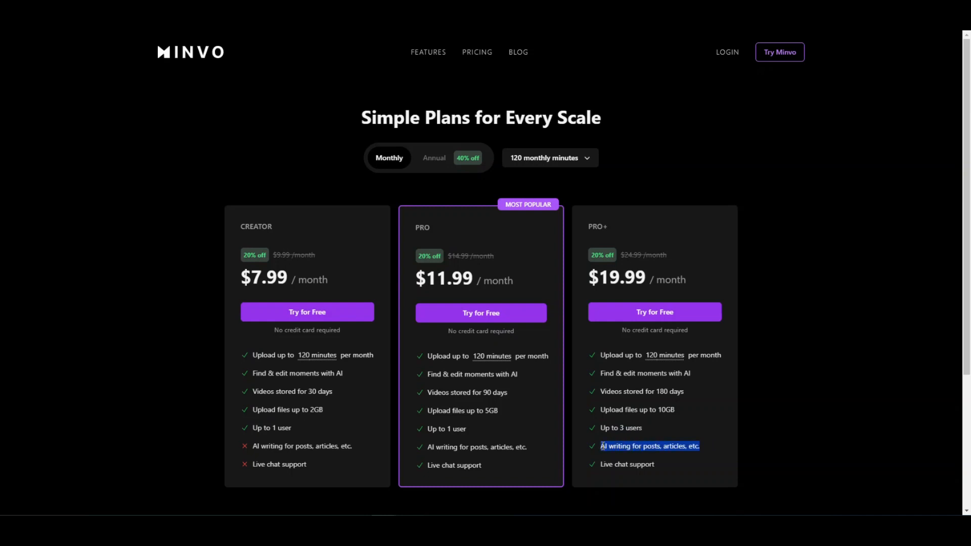
{"action": "left_click", "coordinate": [677, 454]}
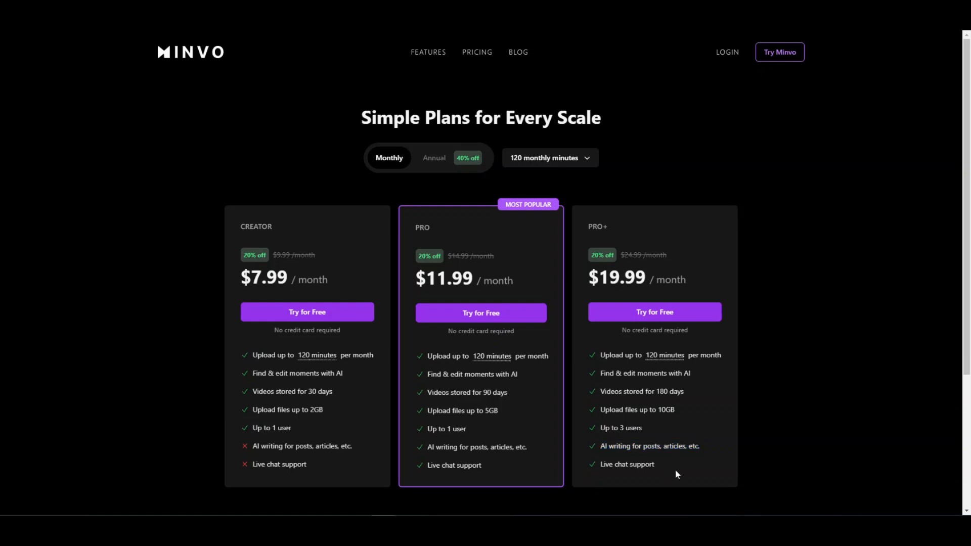
Step: Show the plan prices for annual billing with 240 monthly minutes
{"action": "left_click", "coordinate": [435, 159]}
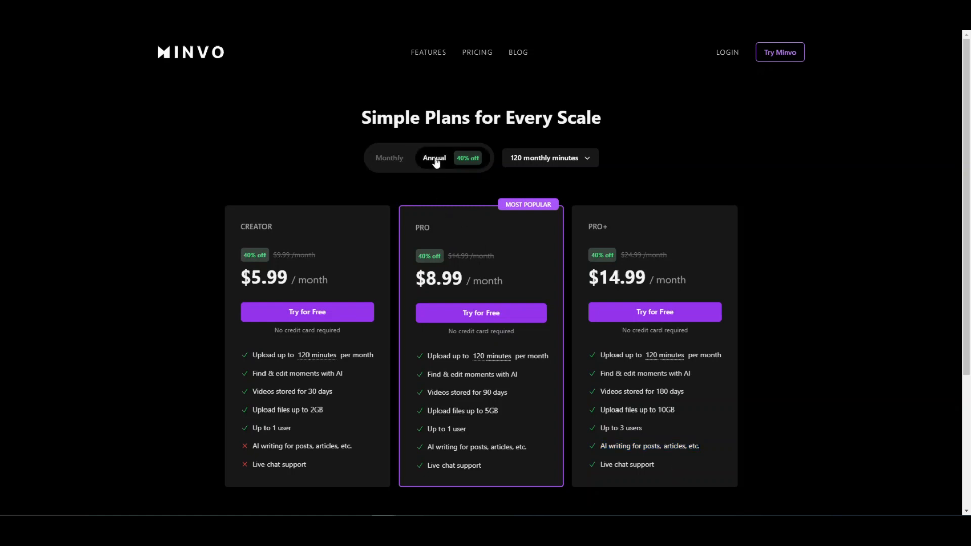
{"action": "left_click", "coordinate": [583, 158]}
{"action": "left_click", "coordinate": [542, 238]}
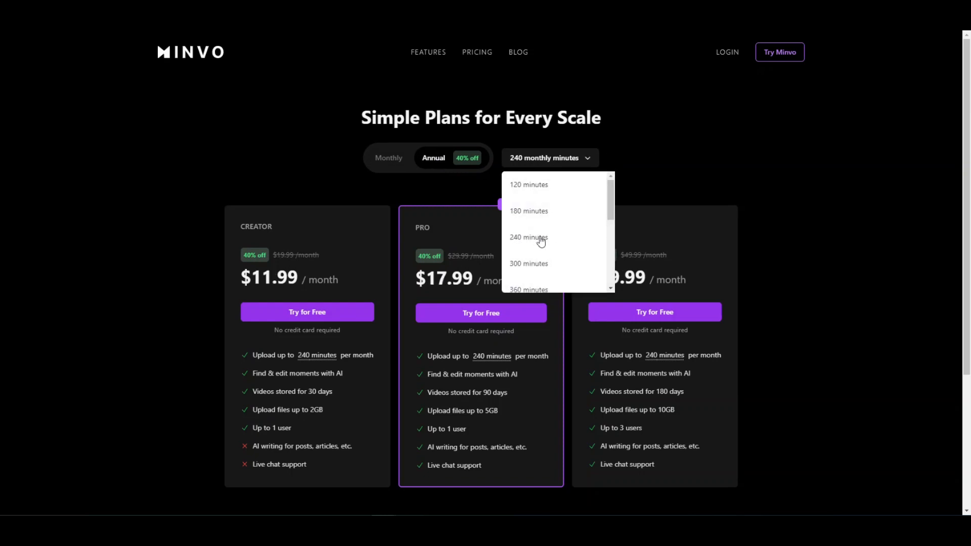
Step: Set the plan allowance to 780 monthly minutes and review the annual prices of all three plans
{"action": "left_click", "coordinate": [585, 159]}
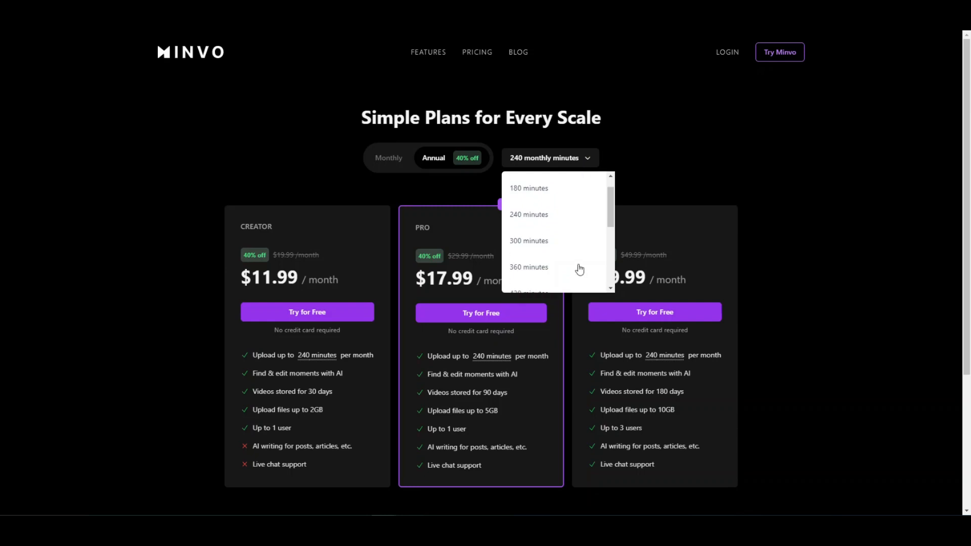
{"action": "scroll", "coordinate": [581, 269], "scroll_direction": "down", "scroll_amount": 6}
{"action": "scroll", "coordinate": [567, 226], "scroll_direction": "up", "scroll_amount": 2}
{"action": "left_click", "coordinate": [557, 245]}
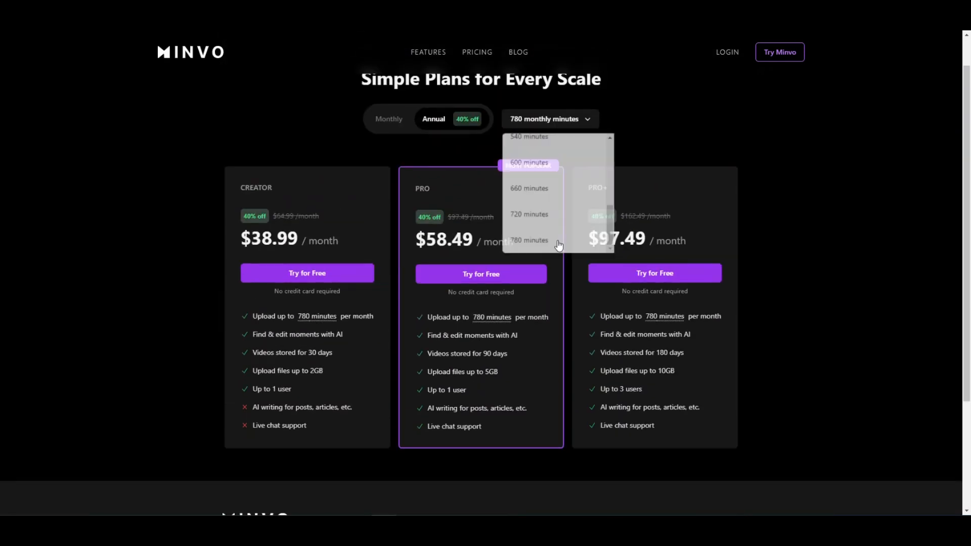
{"action": "scroll", "coordinate": [783, 234], "scroll_direction": "down", "scroll_amount": 1}
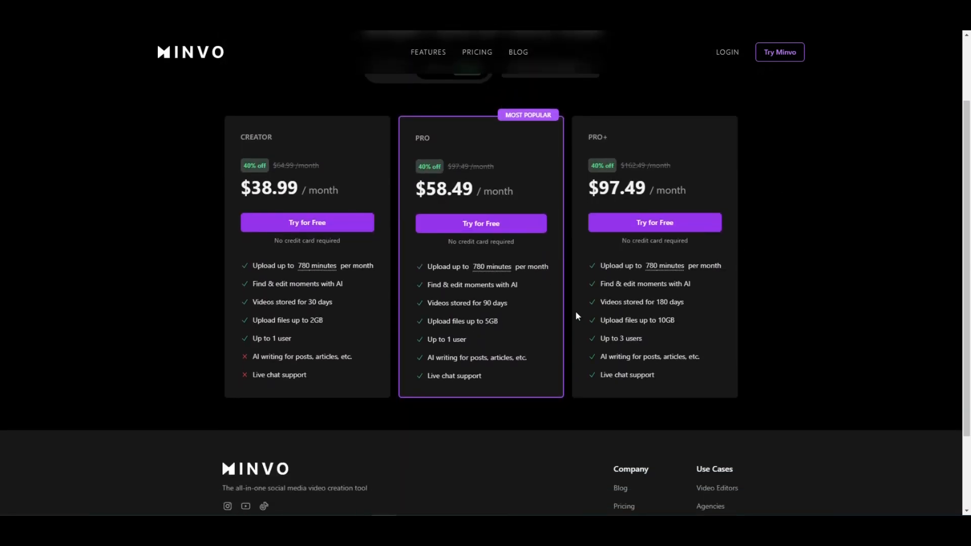
{"action": "scroll", "coordinate": [569, 294], "scroll_direction": "up", "scroll_amount": 1}
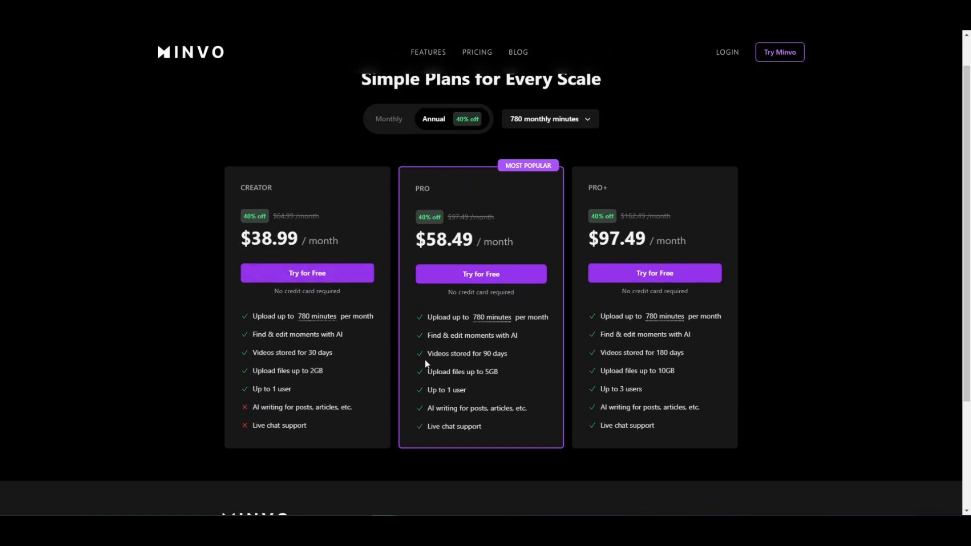
{"action": "scroll", "coordinate": [511, 372], "scroll_direction": "down", "scroll_amount": 2}
{"action": "scroll", "coordinate": [528, 368], "scroll_direction": "up", "scroll_amount": 3}
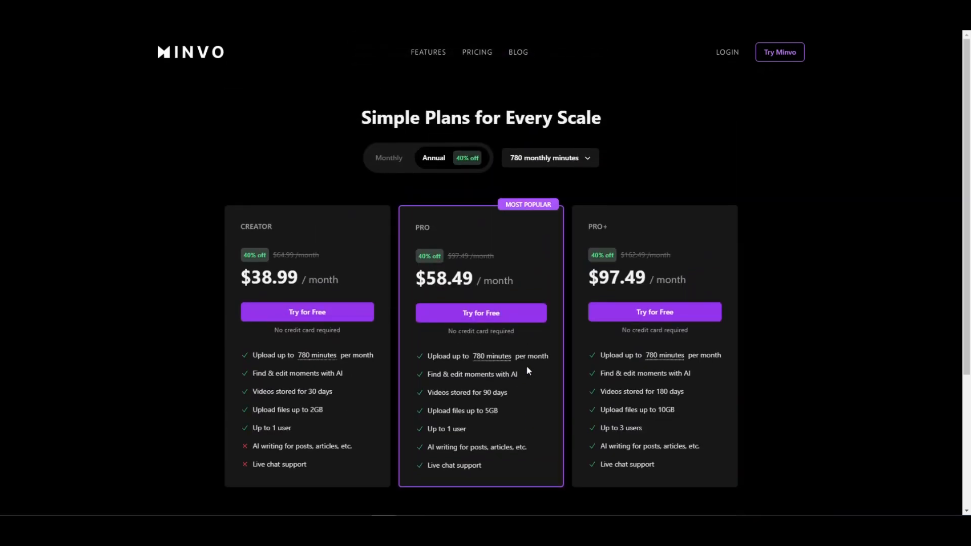
Step: Switch the pricing back to monthly billing and open Minvo's sign-in page to try the service
{"action": "left_click", "coordinate": [397, 158]}
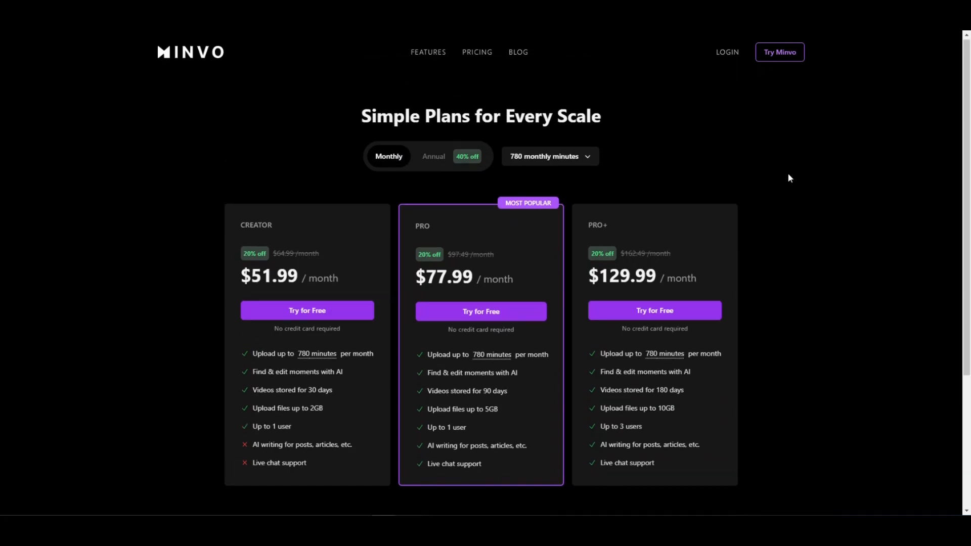
{"action": "left_click", "coordinate": [779, 55]}
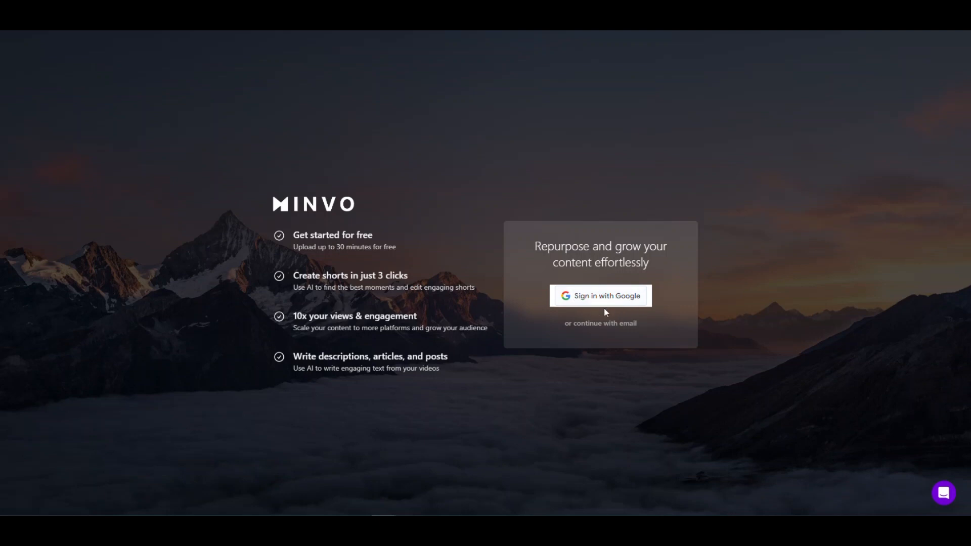
Step: Choose to continue with email, log in to the existing account and look through the uploaded videos
{"action": "left_click", "coordinate": [606, 323]}
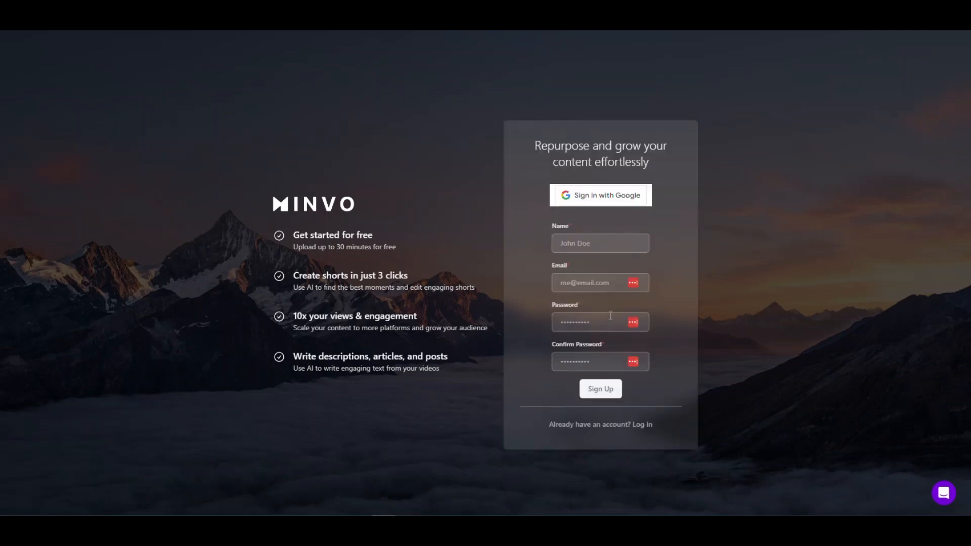
{"action": "left_click", "coordinate": [640, 425]}
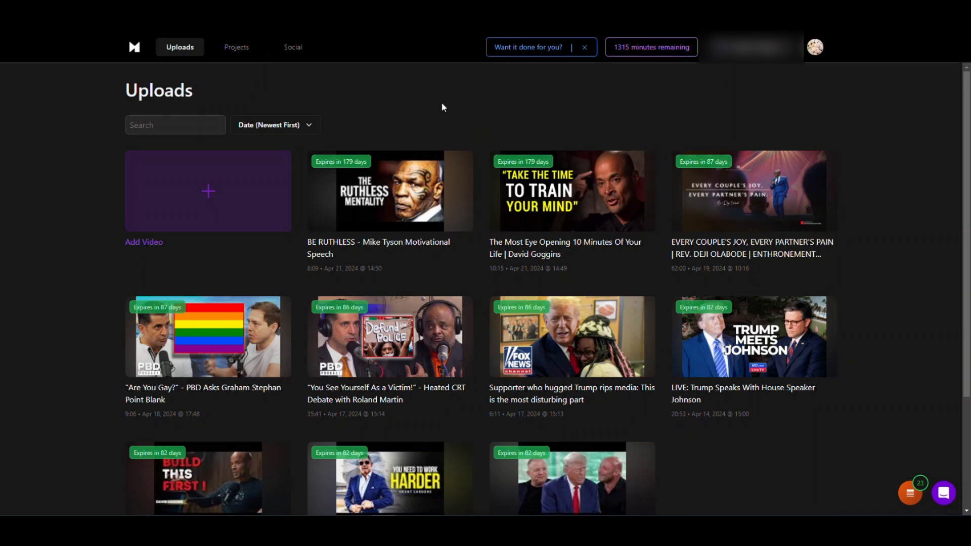
{"action": "scroll", "coordinate": [409, 270], "scroll_direction": "down", "scroll_amount": 3}
{"action": "scroll", "coordinate": [410, 271], "scroll_direction": "up", "scroll_amount": 3}
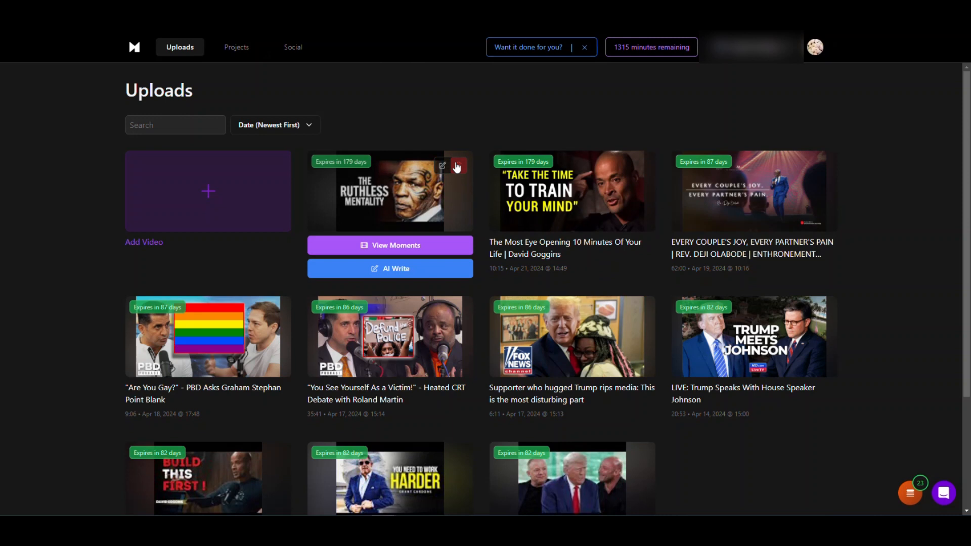
Step: Open the projects and look through the created shorts with their posting status and their edit and download options
{"action": "left_click", "coordinate": [244, 53]}
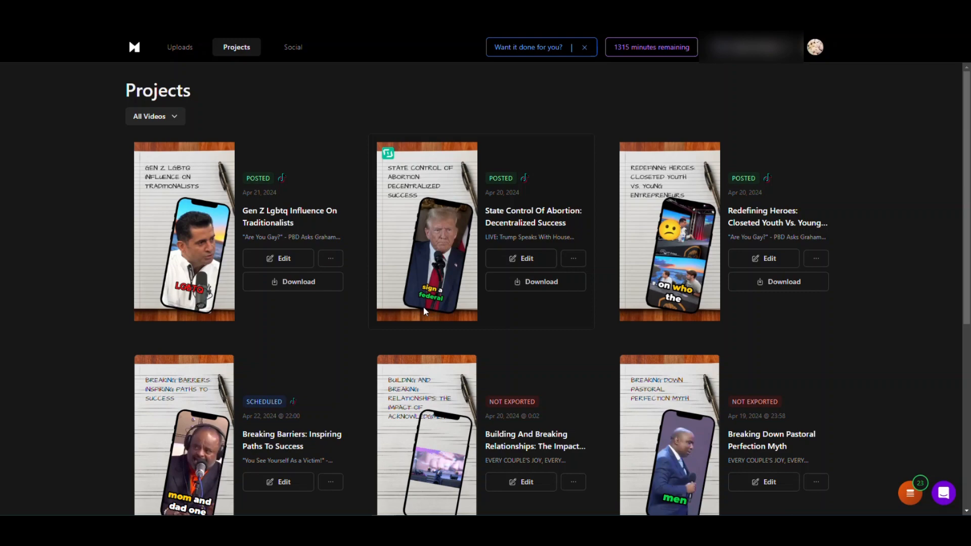
{"action": "scroll", "coordinate": [510, 321], "scroll_direction": "down", "scroll_amount": 7}
{"action": "scroll", "coordinate": [494, 303], "scroll_direction": "up", "scroll_amount": 7}
{"action": "scroll", "coordinate": [494, 303], "scroll_direction": "down", "scroll_amount": 6}
{"action": "scroll", "coordinate": [494, 304], "scroll_direction": "up", "scroll_amount": 6}
{"action": "scroll", "coordinate": [490, 303], "scroll_direction": "down", "scroll_amount": 6}
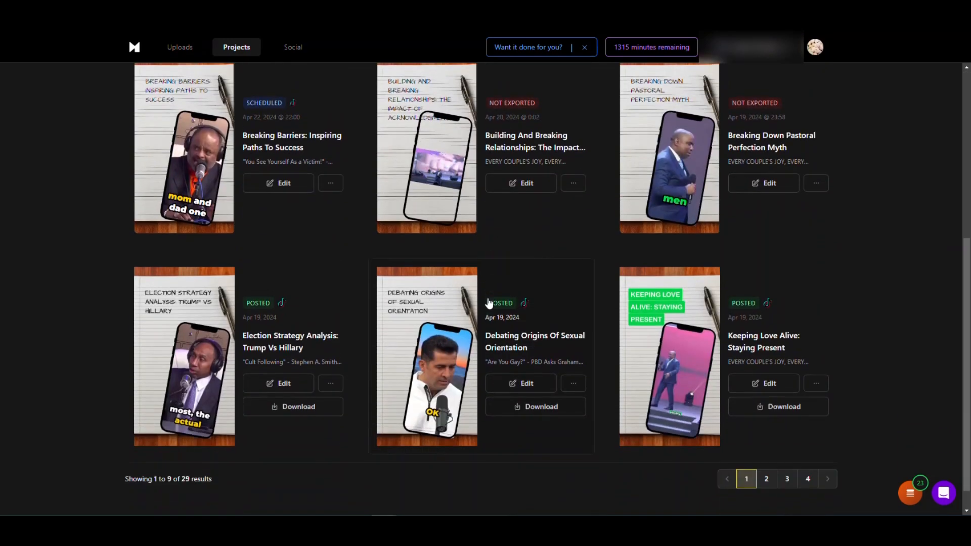
{"action": "scroll", "coordinate": [489, 304], "scroll_direction": "up", "scroll_amount": 6}
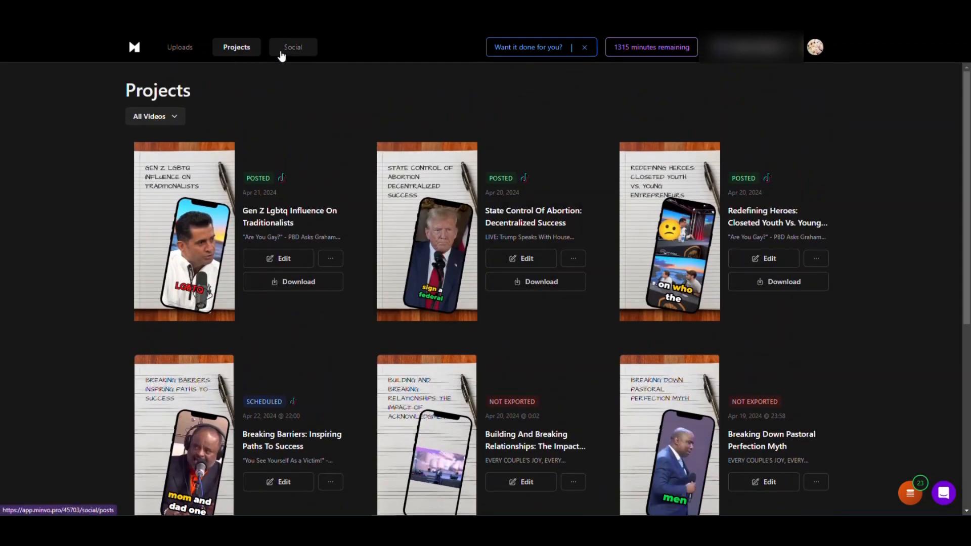
Step: Look over the calendar of social posts and the connected social accounts, and return to the uploads
{"action": "left_click", "coordinate": [282, 55]}
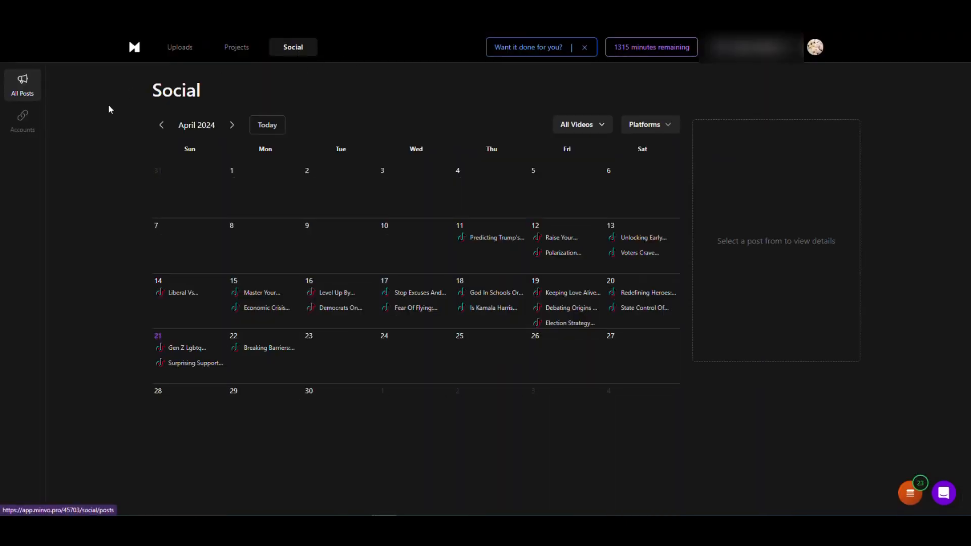
{"action": "left_click", "coordinate": [25, 126]}
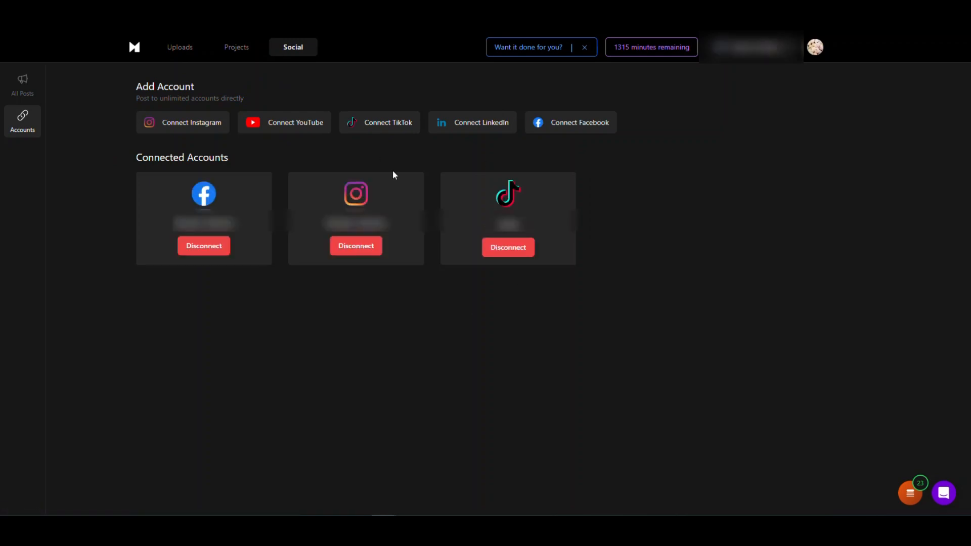
{"action": "left_click", "coordinate": [14, 86]}
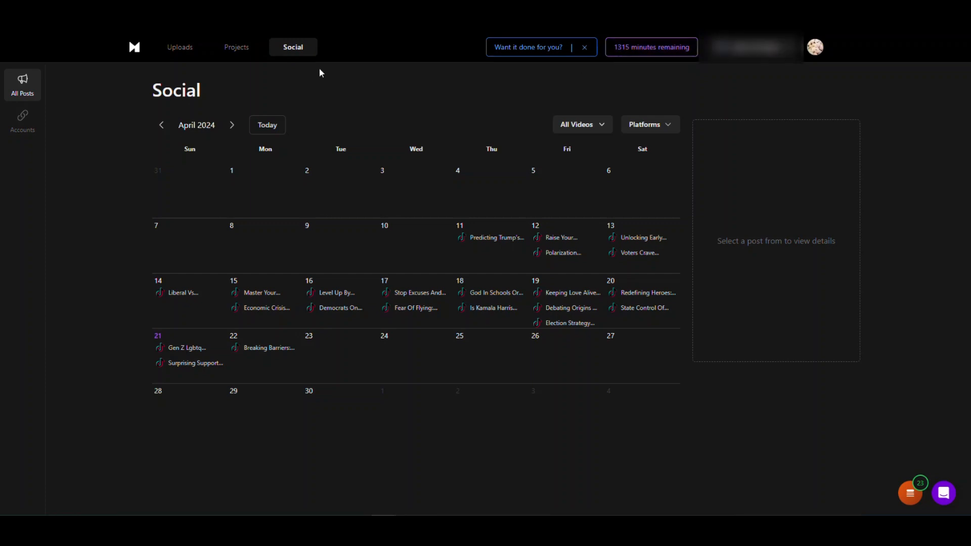
{"action": "left_click", "coordinate": [180, 54]}
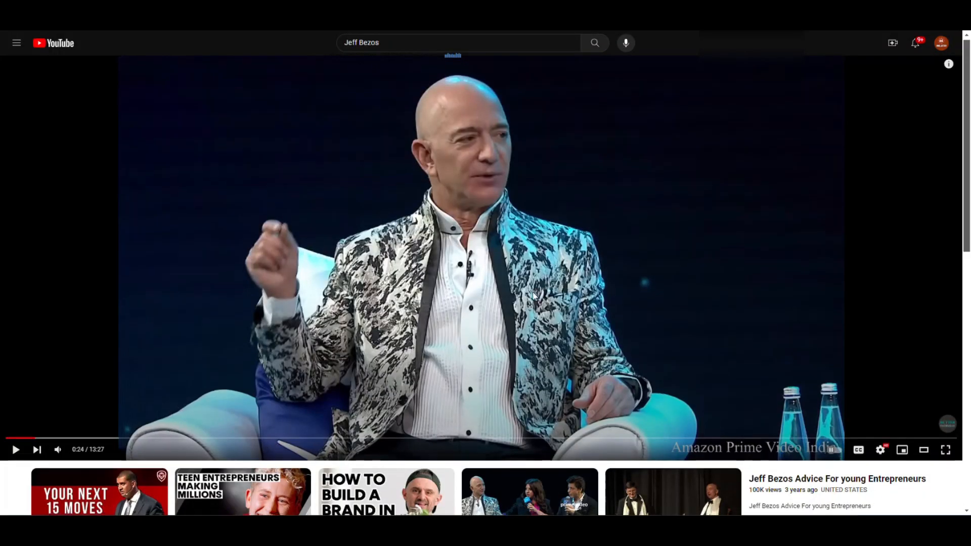
Step: On YouTube, copy the URL of the video "Jeff Bezos Advice For young Entrepreneurs" and switch back to Minvo's uploads
{"action": "scroll", "coordinate": [529, 290], "scroll_direction": "down", "scroll_amount": 5}
{"action": "scroll", "coordinate": [529, 294], "scroll_direction": "down", "scroll_amount": 2}
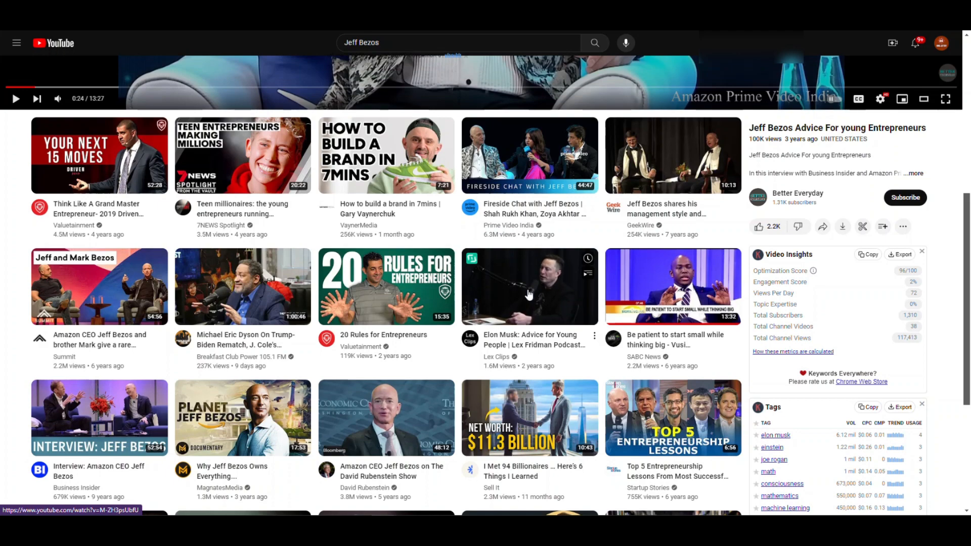
{"action": "scroll", "coordinate": [528, 294], "scroll_direction": "up", "scroll_amount": 5}
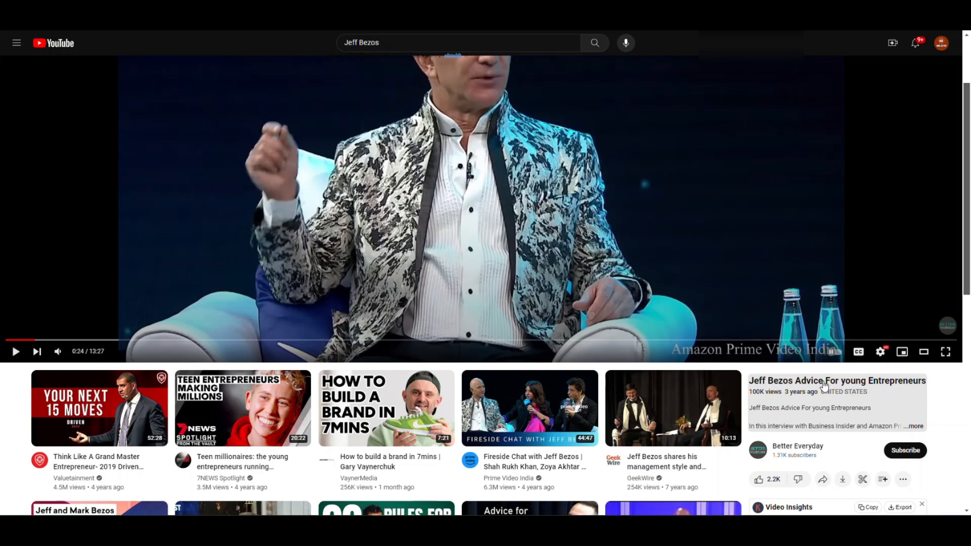
{"action": "mouse_move", "coordinate": [823, 394]}
{"action": "scroll", "coordinate": [841, 388], "scroll_direction": "up", "scroll_amount": 1}
{"action": "scroll", "coordinate": [841, 388], "scroll_direction": "up", "scroll_amount": 2}
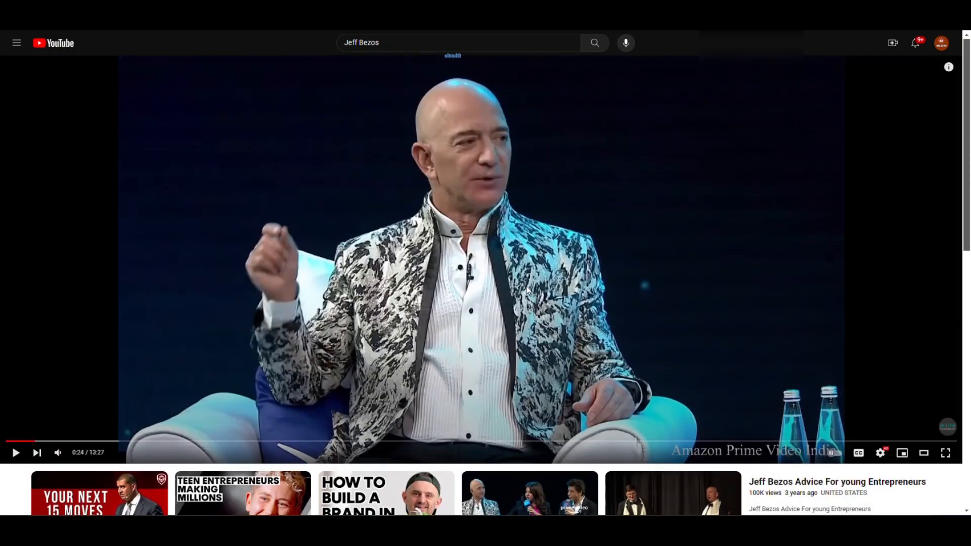
{"action": "right_click", "coordinate": [311, 23]}
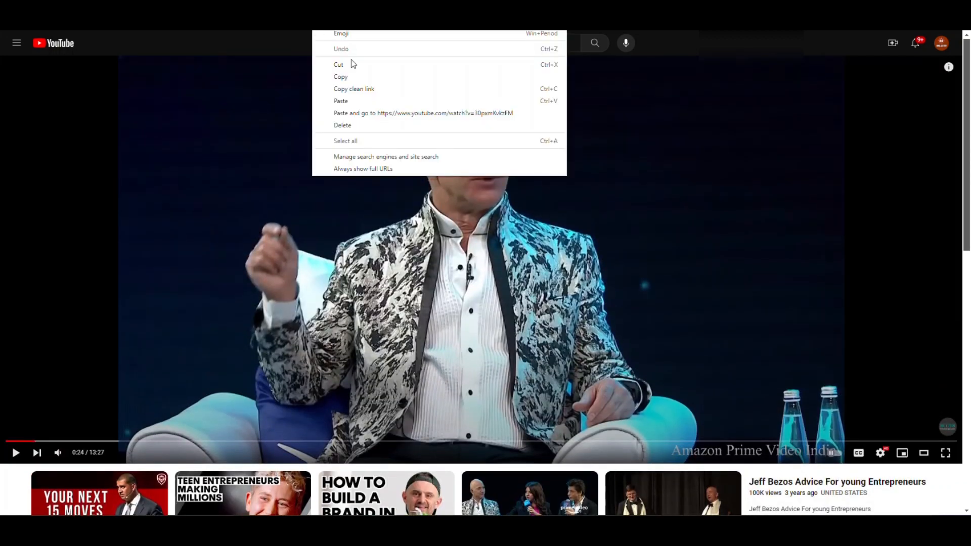
{"action": "left_click", "coordinate": [358, 78]}
{"action": "key", "text": "ctrl+Tab"}
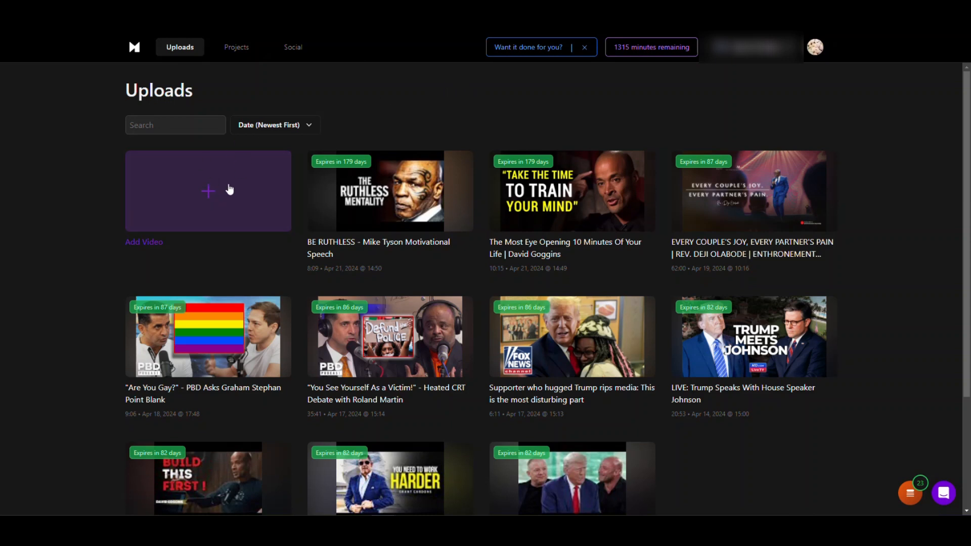
Step: Start adding a video and check the portrait (9:16) and landscape (16:9) upload options of Caption a Short
{"action": "left_click", "coordinate": [208, 201]}
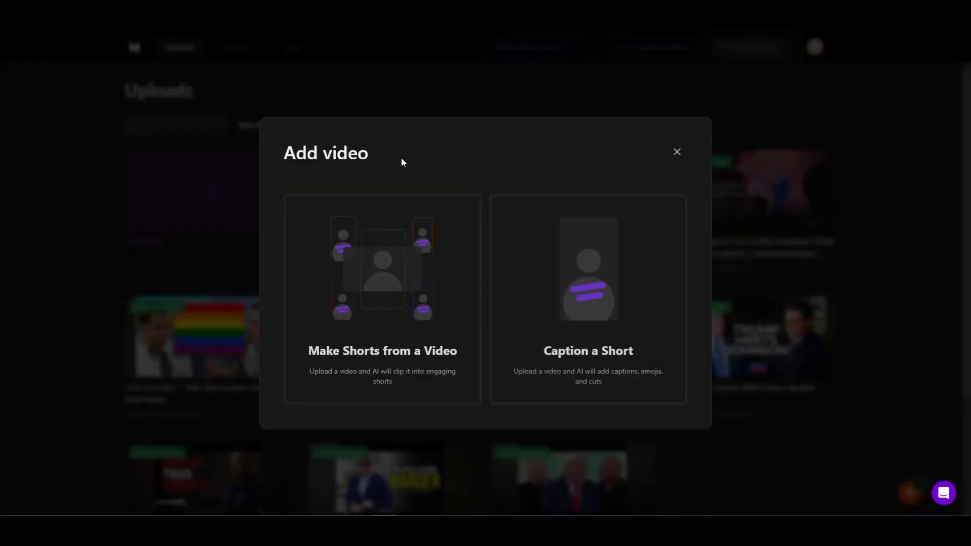
{"action": "left_click_drag", "start_coordinate": [375, 155], "coordinate": [297, 153]}
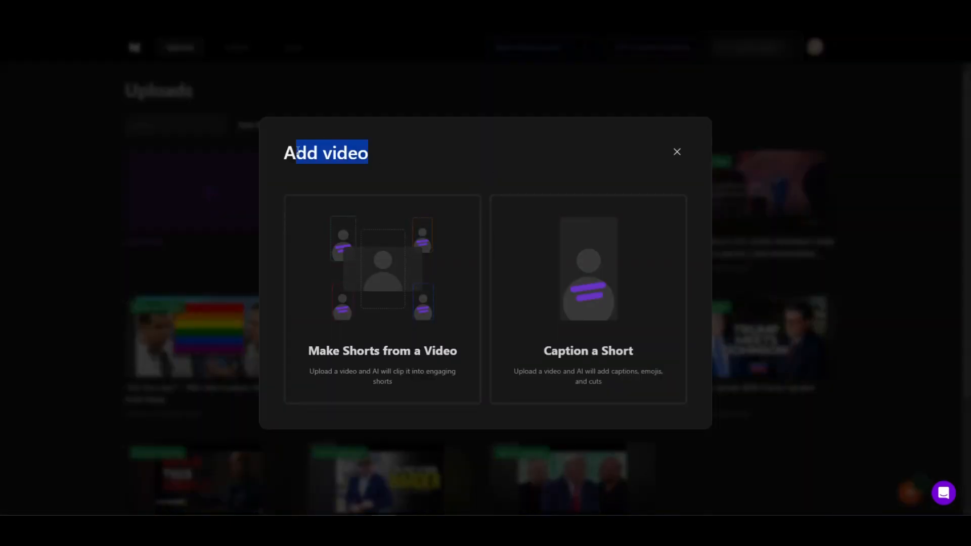
{"action": "left_click", "coordinate": [567, 235]}
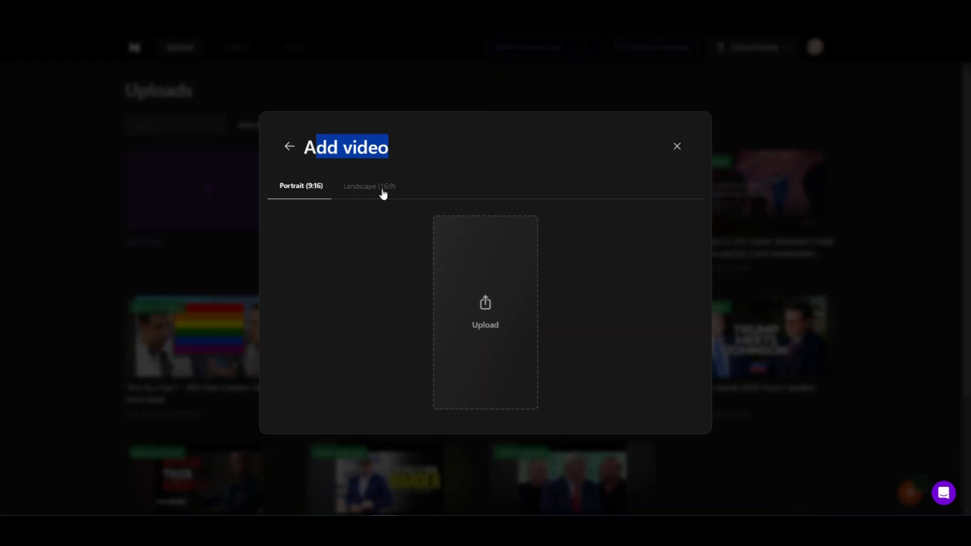
{"action": "left_click", "coordinate": [367, 189]}
{"action": "left_click", "coordinate": [312, 226]}
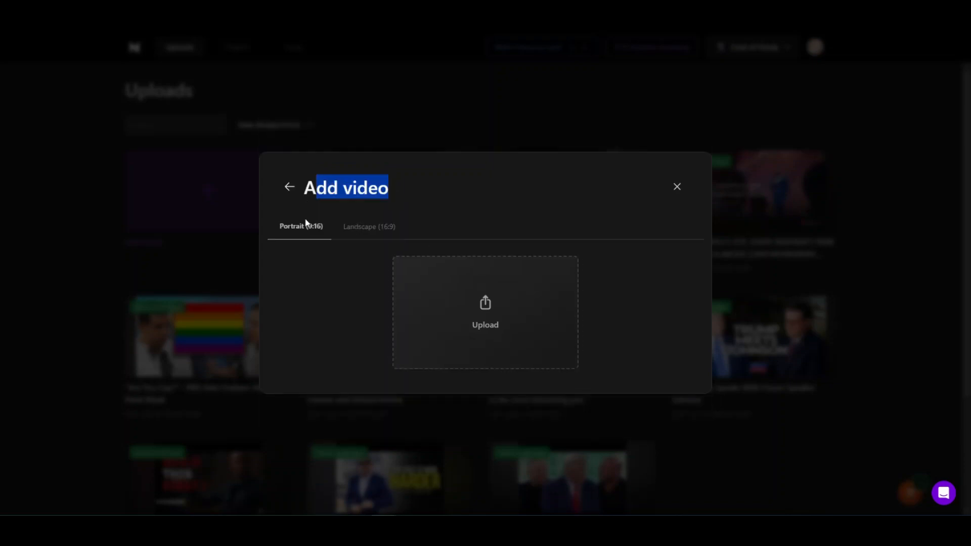
{"action": "left_click", "coordinate": [284, 146]}
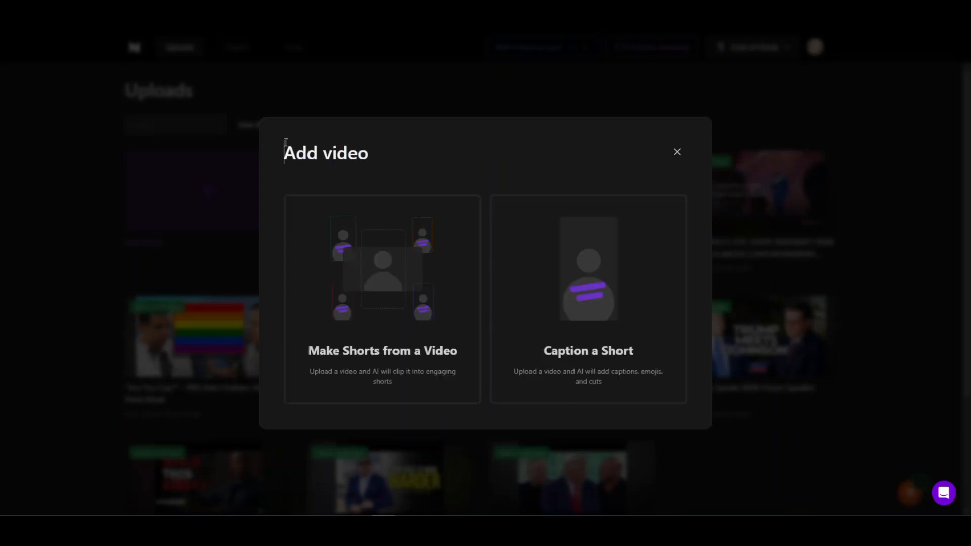
Step: Choose Make Shorts from a Video and import the video from the copied YouTube URL
{"action": "left_click", "coordinate": [392, 275]}
{"action": "left_click", "coordinate": [290, 189]}
{"action": "left_click", "coordinate": [382, 317]}
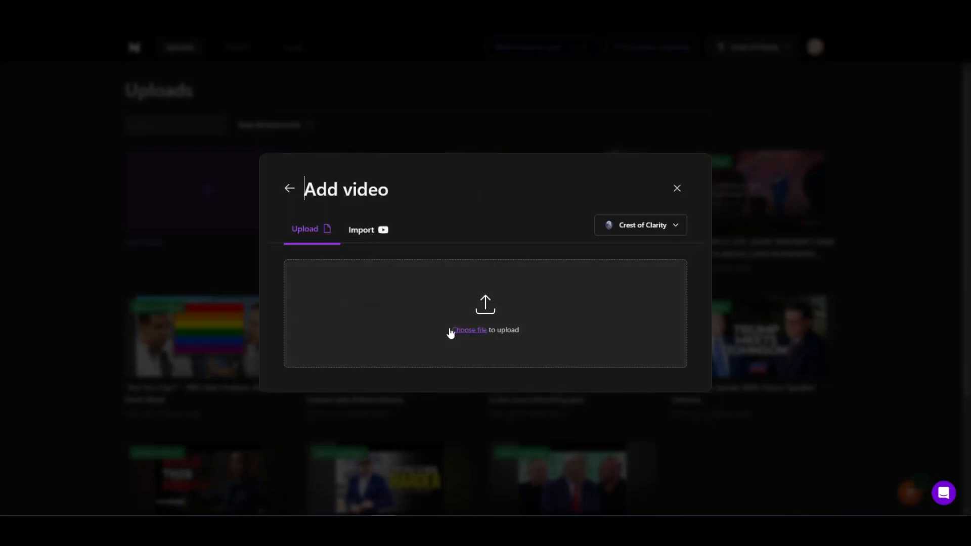
{"action": "left_click", "coordinate": [362, 233]}
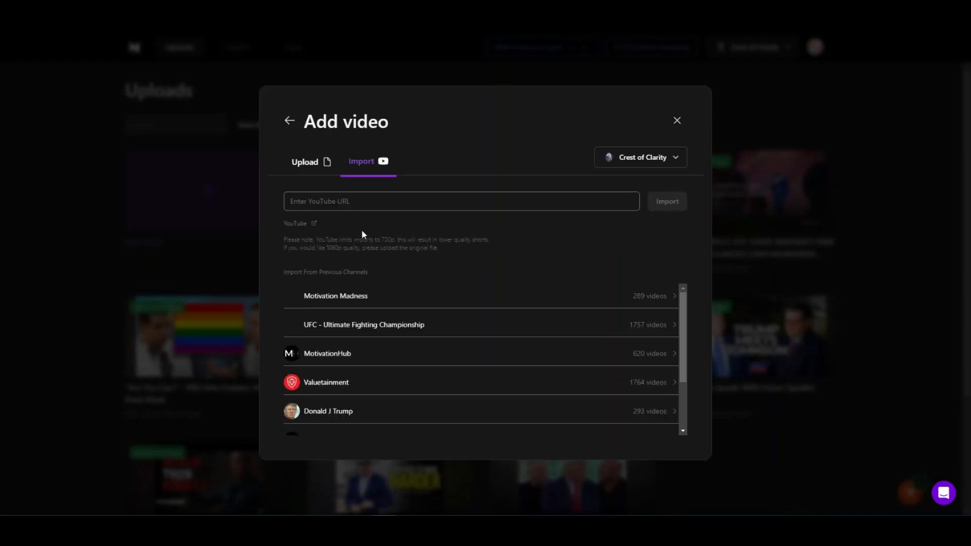
{"action": "left_click", "coordinate": [357, 200]}
{"action": "key", "text": "ctrl+v"}
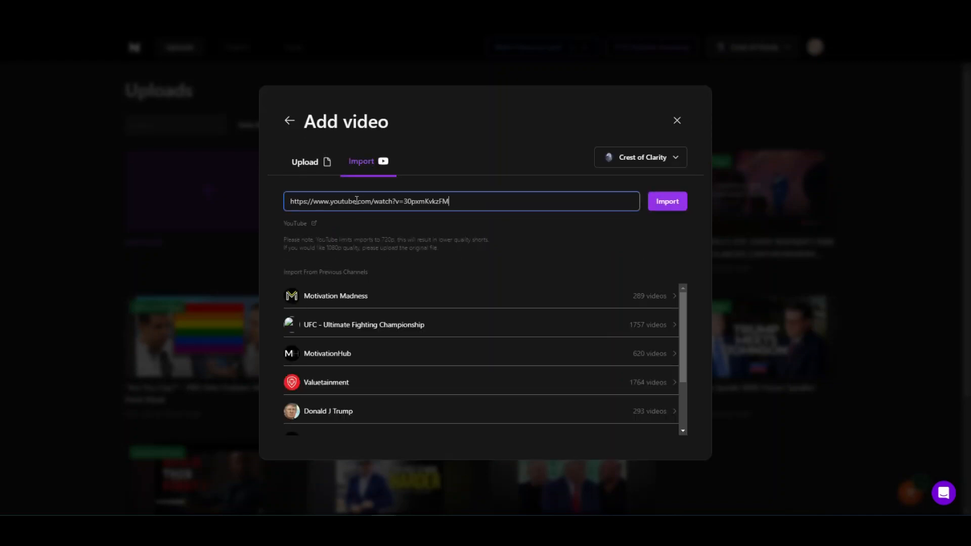
{"action": "left_click", "coordinate": [662, 201]}
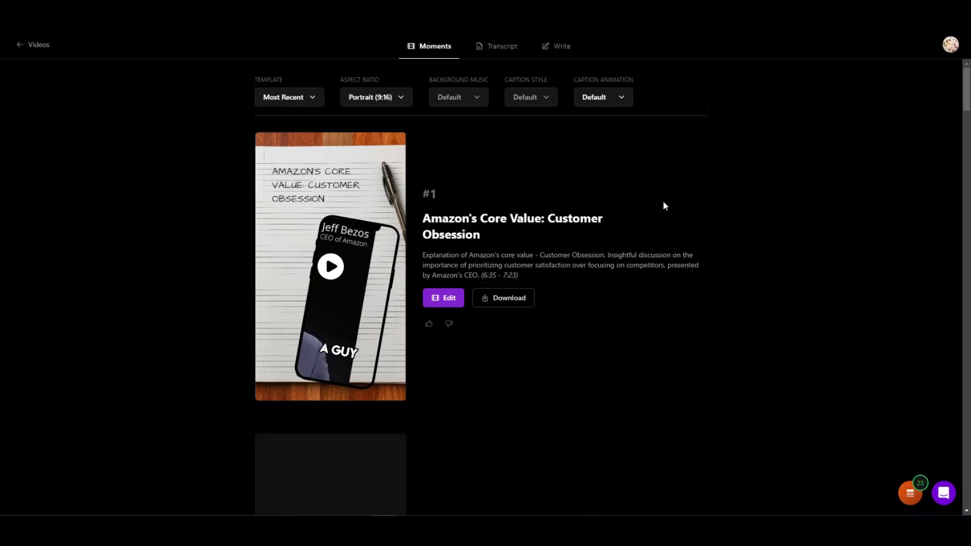
Step: Review the ranked moments generated from the imported video, including their titles, descriptions and time ranges
{"action": "scroll", "coordinate": [473, 312], "scroll_direction": "down", "scroll_amount": 3}
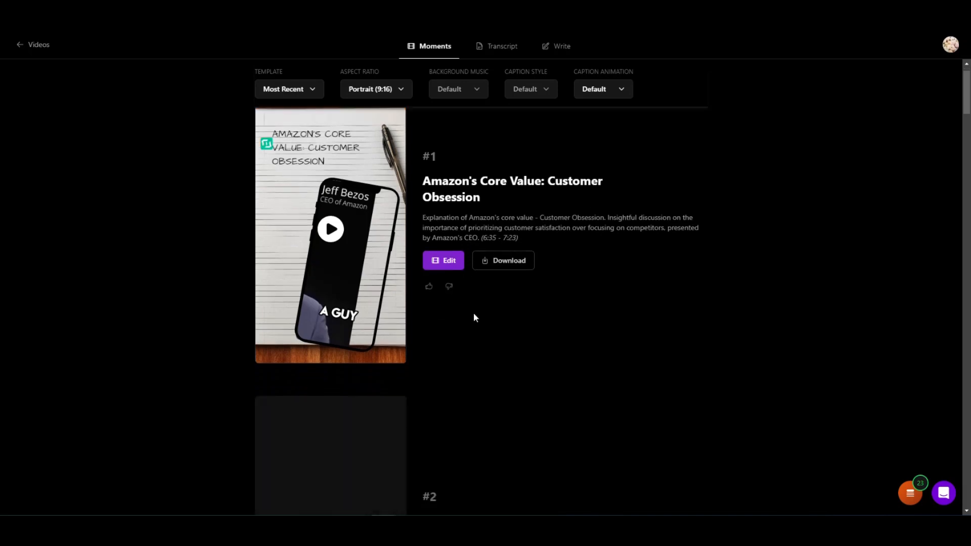
{"action": "scroll", "coordinate": [469, 307], "scroll_direction": "up", "scroll_amount": 3}
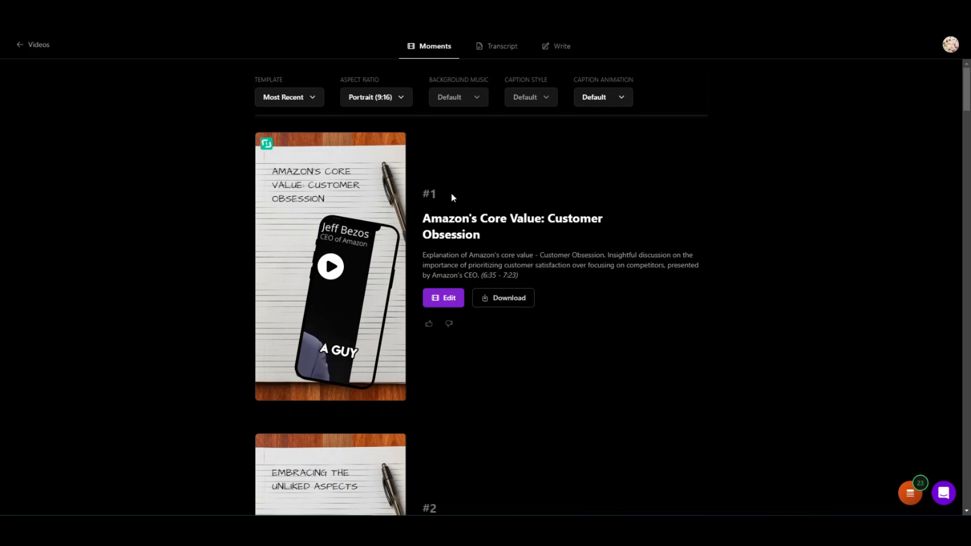
{"action": "double_click", "coordinate": [428, 192]}
{"action": "scroll", "coordinate": [535, 225], "scroll_direction": "down", "scroll_amount": 5}
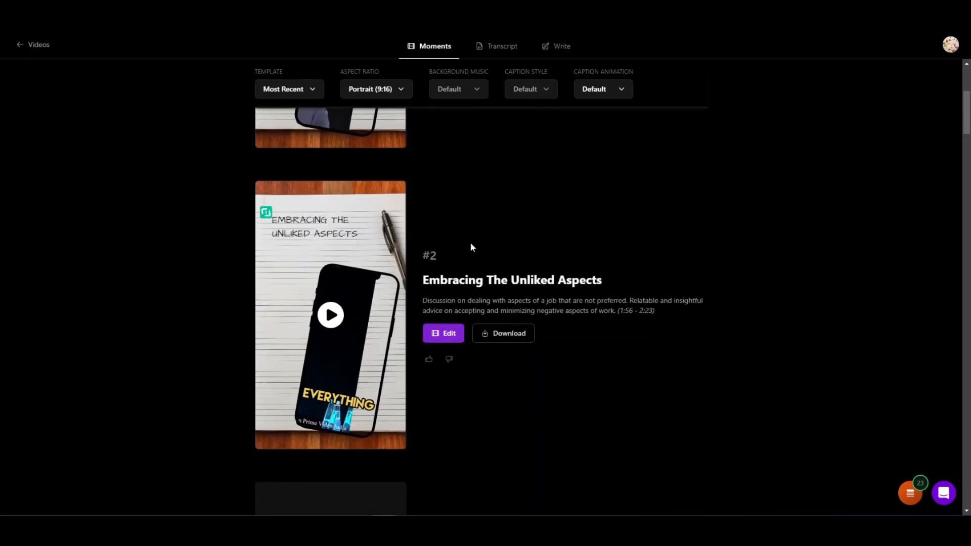
{"action": "scroll", "coordinate": [557, 276], "scroll_direction": "down", "scroll_amount": 5}
{"action": "scroll", "coordinate": [557, 276], "scroll_direction": "up", "scroll_amount": 8}
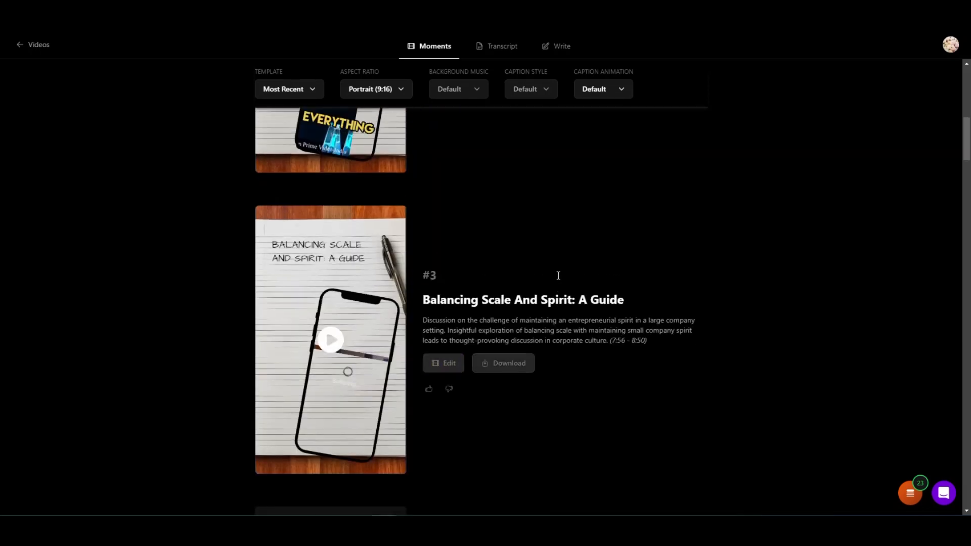
{"action": "scroll", "coordinate": [557, 274], "scroll_direction": "up", "scroll_amount": 1}
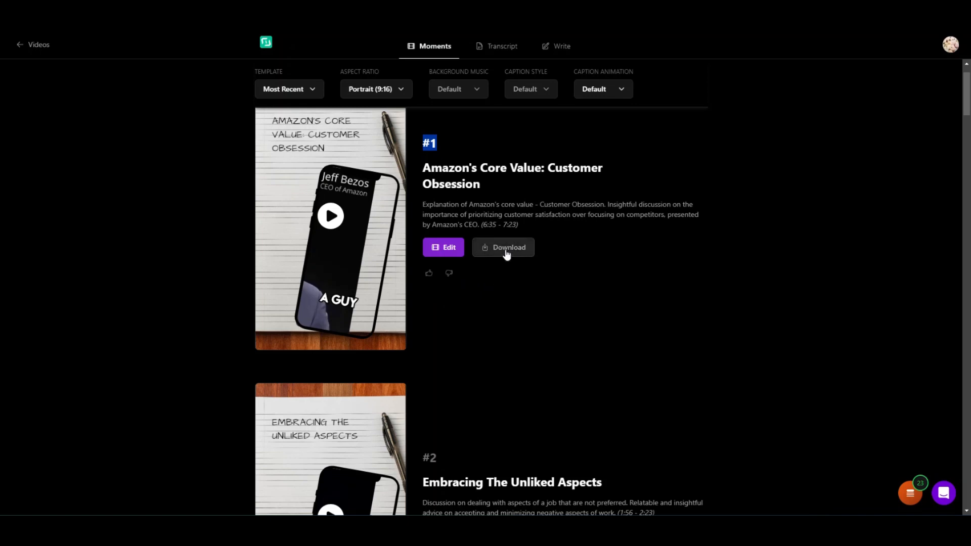
{"action": "scroll", "coordinate": [514, 285], "scroll_direction": "up", "scroll_amount": 1}
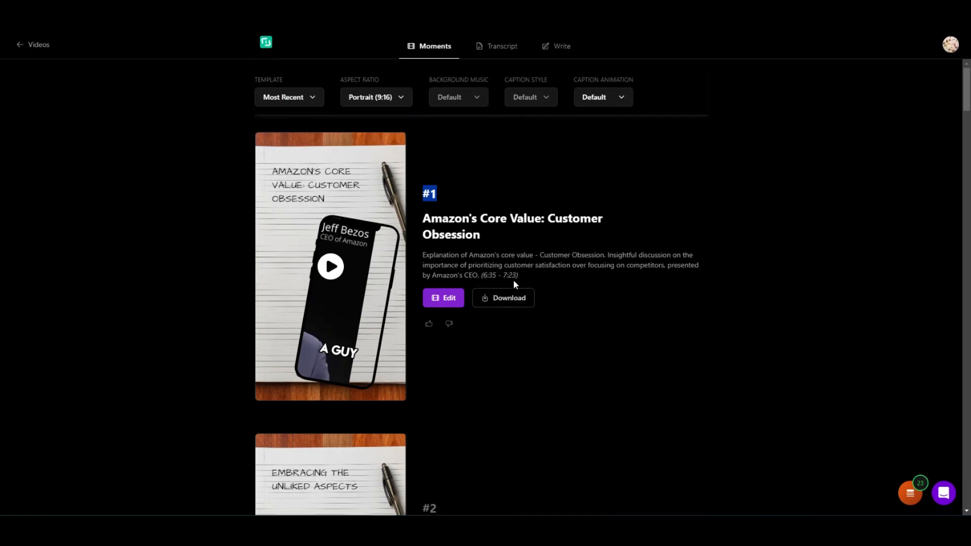
Step: Examine the choices for the moments' aspect ratio, background music, caption style, caption animation and template
{"action": "left_click", "coordinate": [404, 99]}
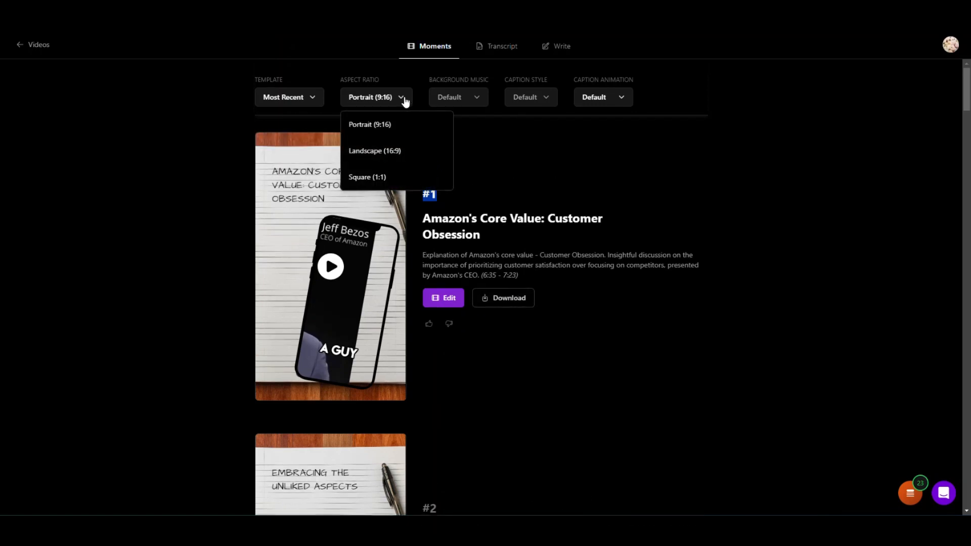
{"action": "left_click", "coordinate": [405, 101]}
{"action": "left_click", "coordinate": [477, 99]}
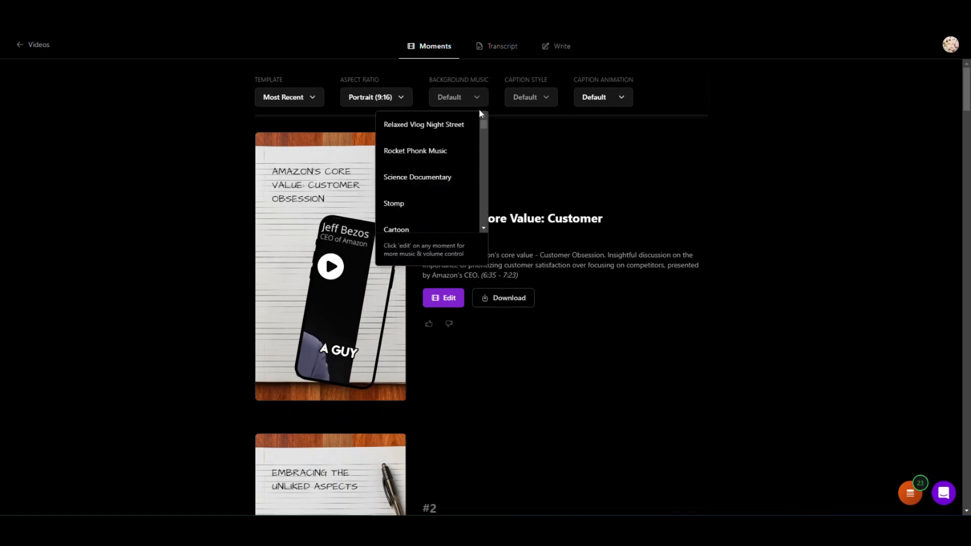
{"action": "left_click", "coordinate": [548, 103]}
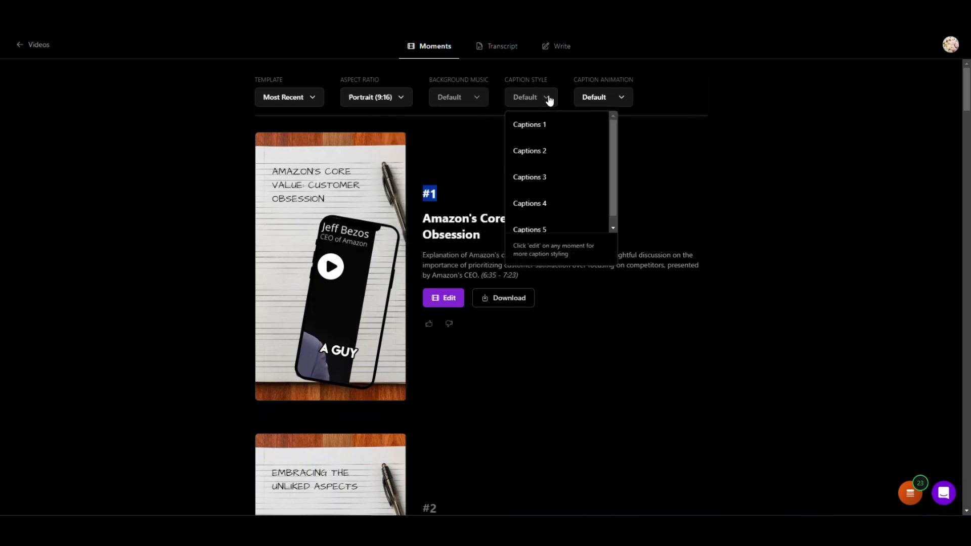
{"action": "left_click", "coordinate": [554, 98]}
{"action": "left_click", "coordinate": [612, 98]}
{"action": "left_click", "coordinate": [614, 98]}
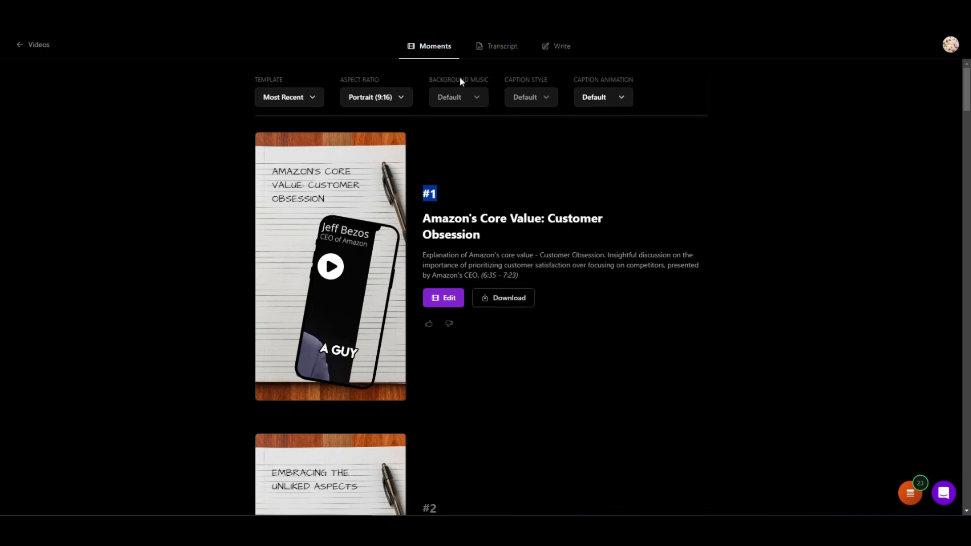
{"action": "left_click", "coordinate": [308, 99]}
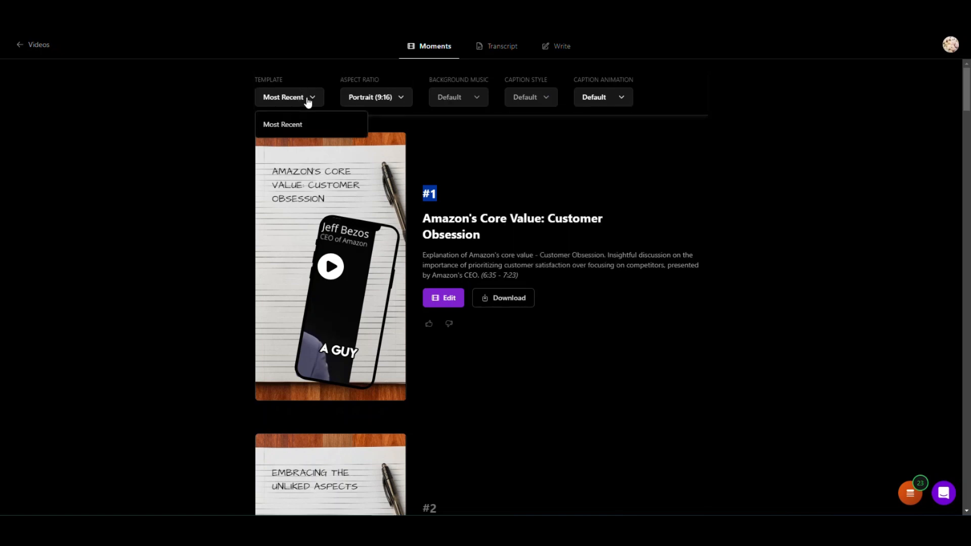
Step: Play a preview of the top-ranked moment, "Amazon's Core Value: Customer Obsession"
{"action": "left_click", "coordinate": [308, 98]}
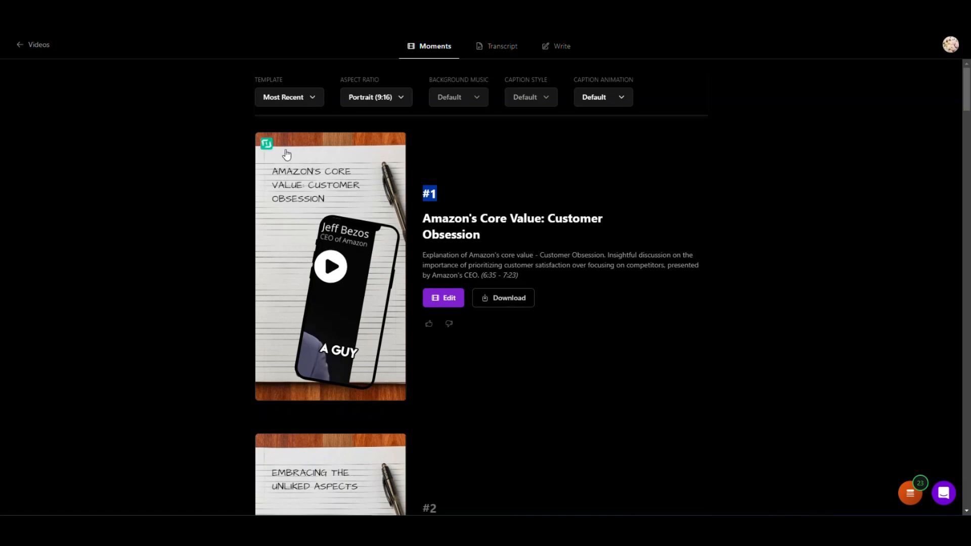
{"action": "scroll", "coordinate": [338, 219], "scroll_direction": "down", "scroll_amount": 4}
{"action": "scroll", "coordinate": [338, 219], "scroll_direction": "up", "scroll_amount": 3}
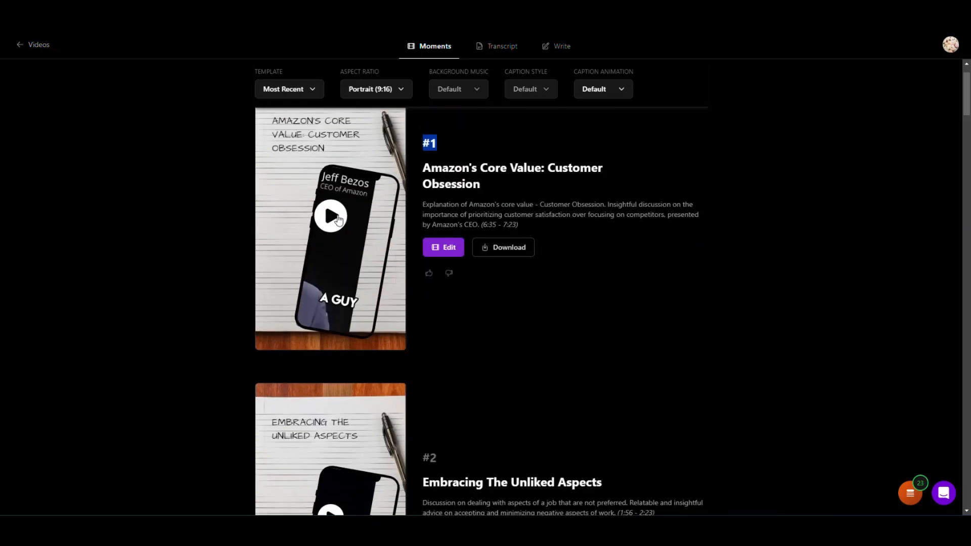
{"action": "scroll", "coordinate": [337, 219], "scroll_direction": "up", "scroll_amount": 1}
{"action": "left_click", "coordinate": [336, 263]}
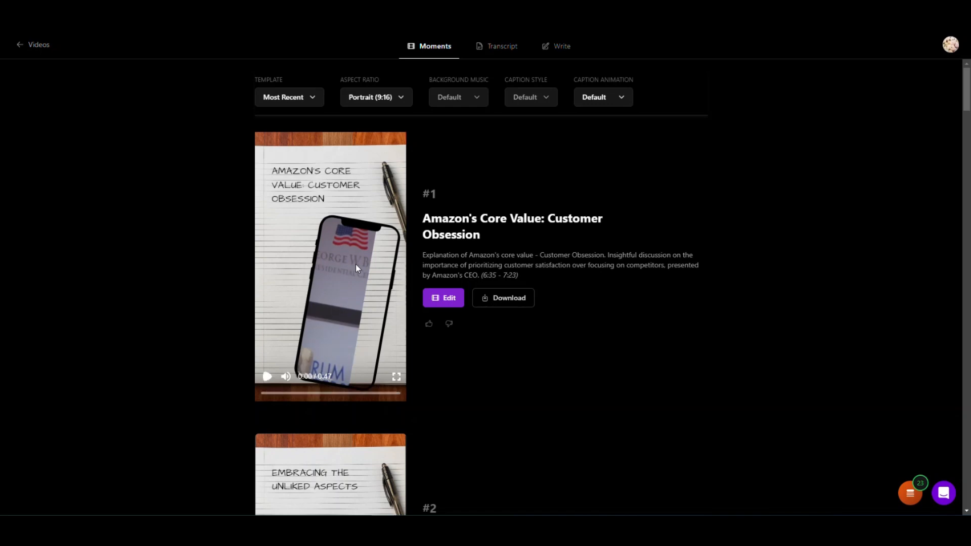
Step: Open the "Amazon's Core Value: Customer Obsession" moment for editing and check its playback and transcript text
{"action": "left_click", "coordinate": [439, 297]}
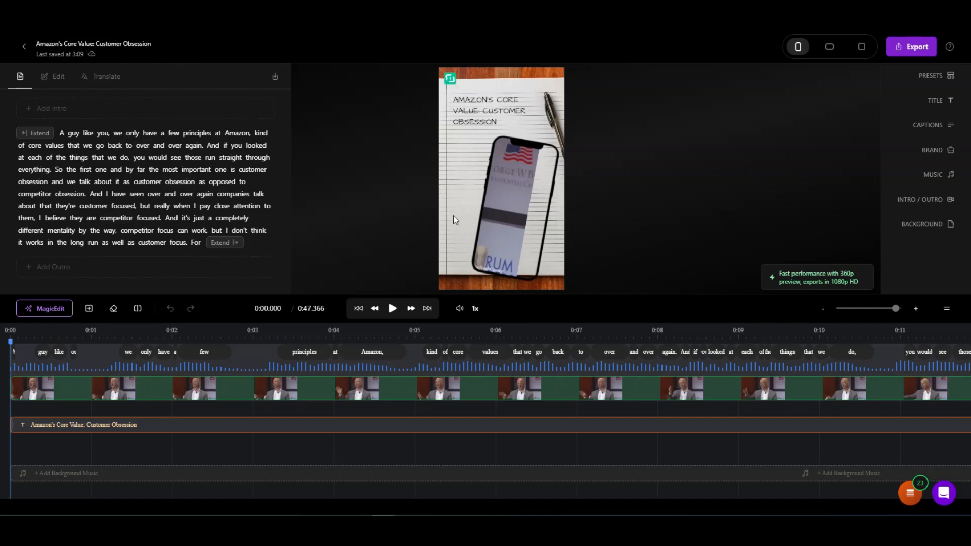
{"action": "left_click", "coordinate": [393, 309]}
{"action": "left_click", "coordinate": [394, 307]}
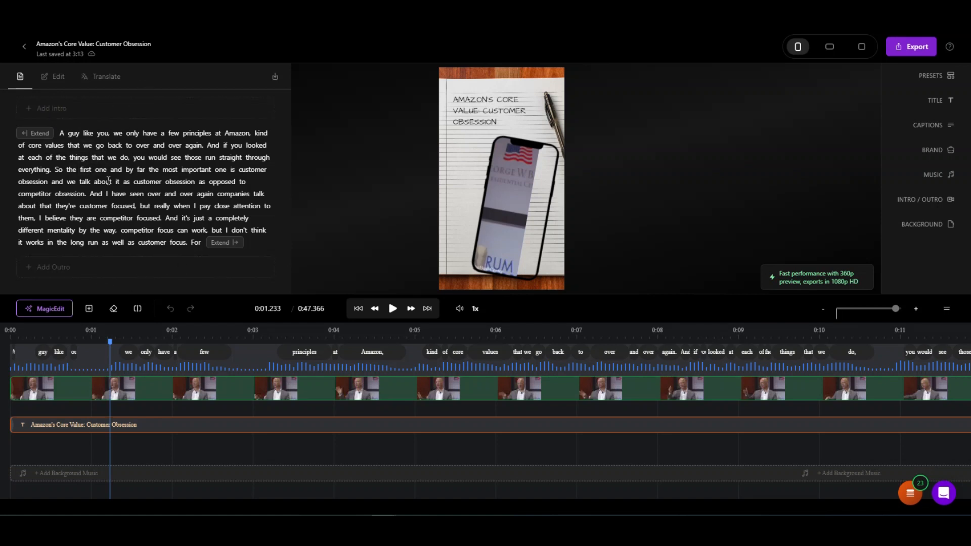
{"action": "left_click", "coordinate": [62, 134]}
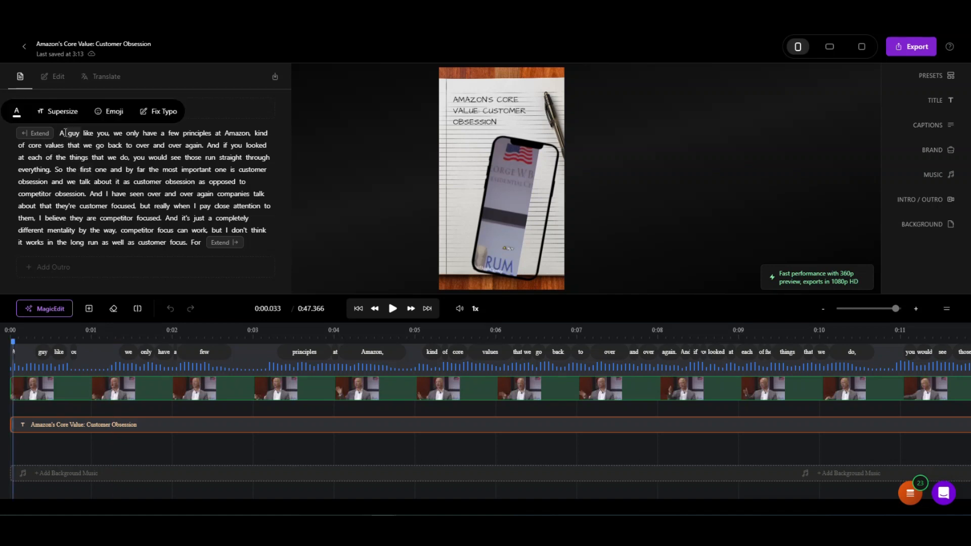
{"action": "left_click_drag", "start_coordinate": [62, 132], "coordinate": [197, 242]}
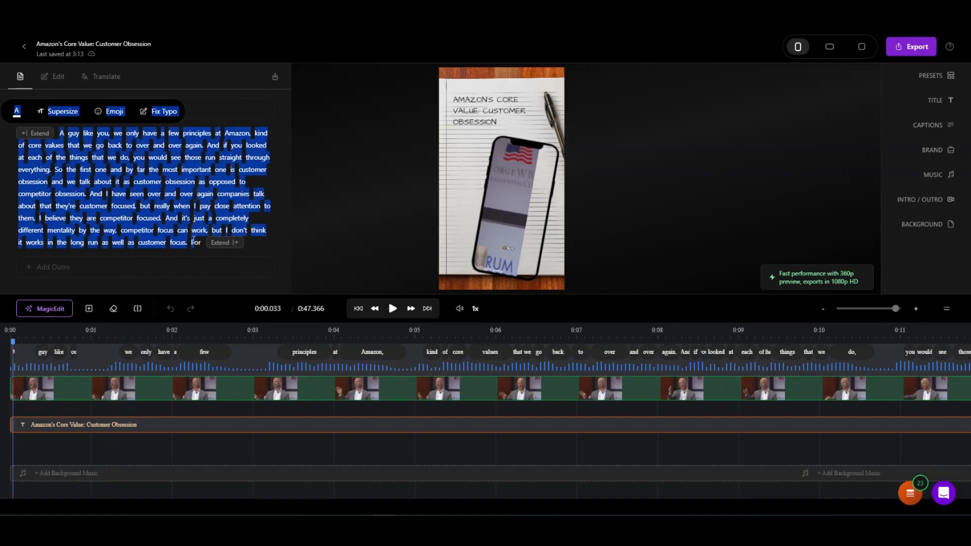
{"action": "left_click", "coordinate": [348, 193]}
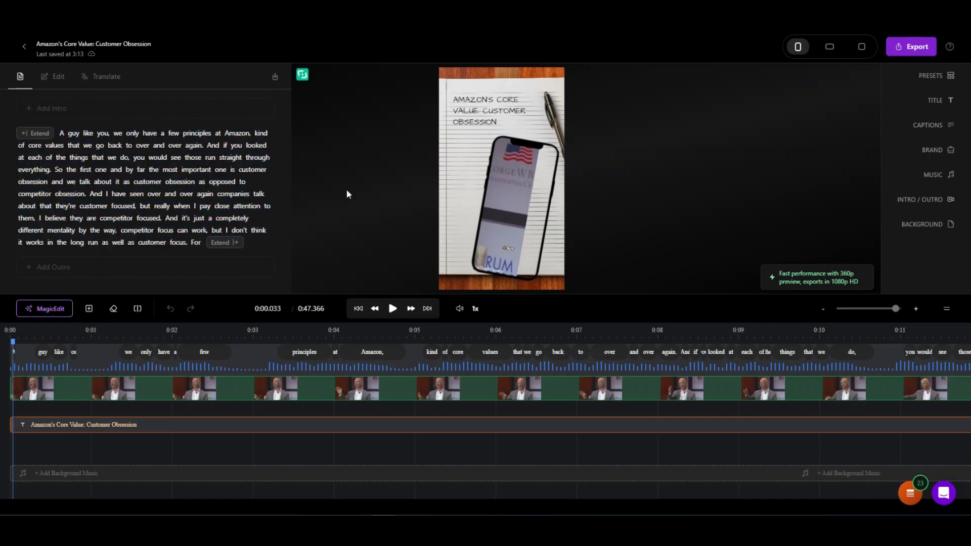
Step: Trim the moment's transcript to start at "A guy like you" and end at "customer focus", and preview the trimmed clip
{"action": "left_click", "coordinate": [40, 134]}
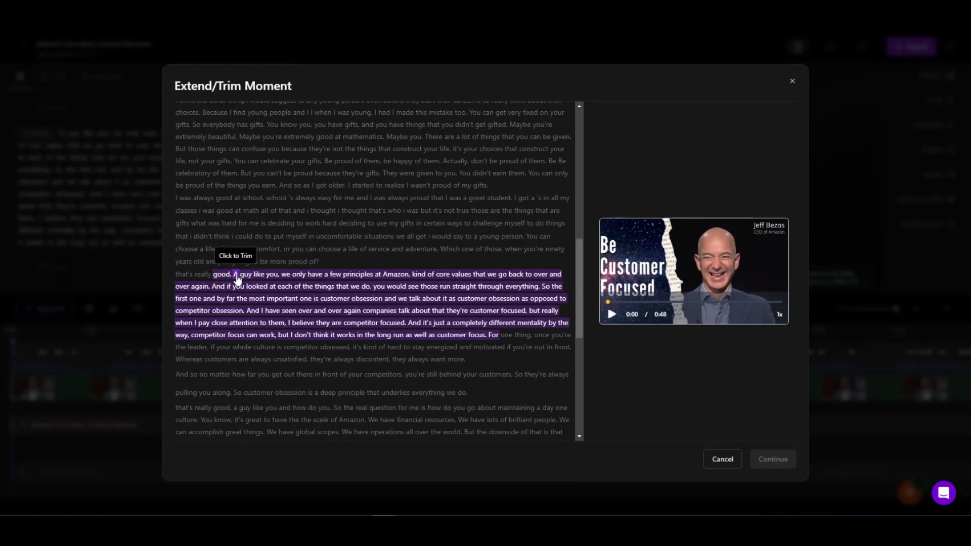
{"action": "left_click", "coordinate": [236, 276]}
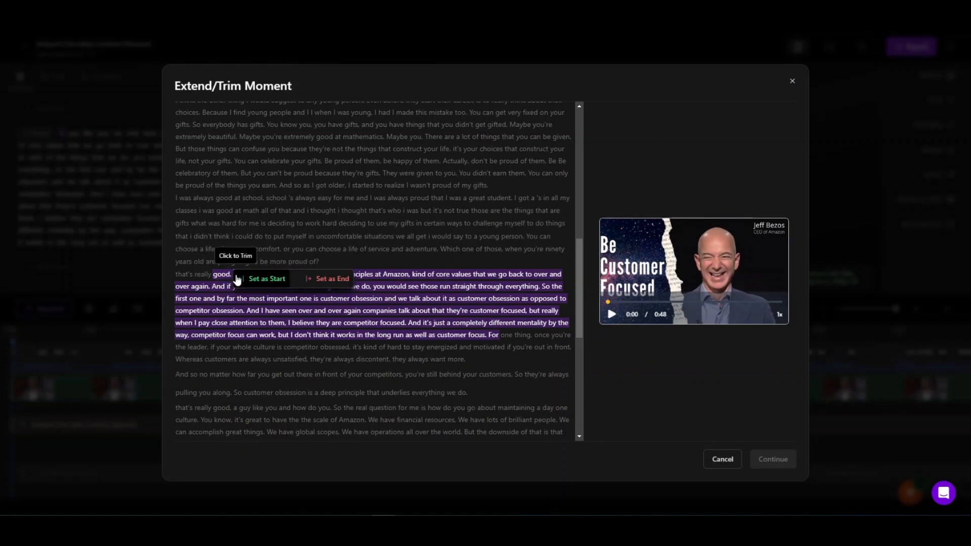
{"action": "left_click", "coordinate": [268, 279]}
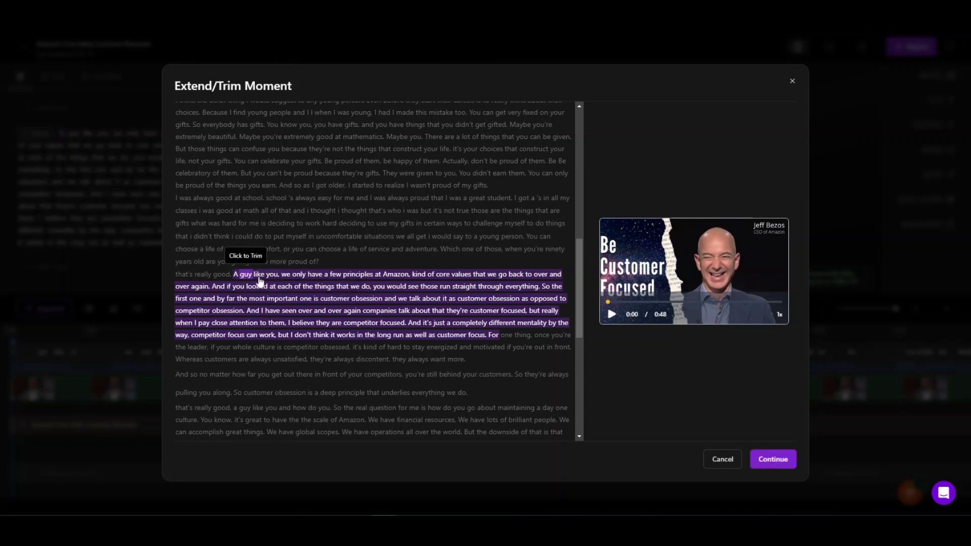
{"action": "left_click", "coordinate": [475, 337]}
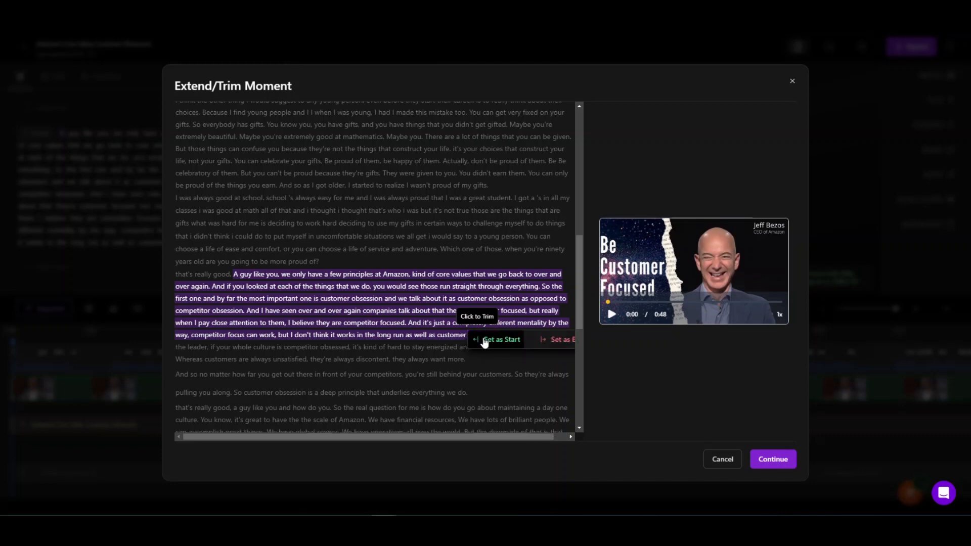
{"action": "left_click", "coordinate": [549, 342]}
{"action": "left_click", "coordinate": [612, 315]}
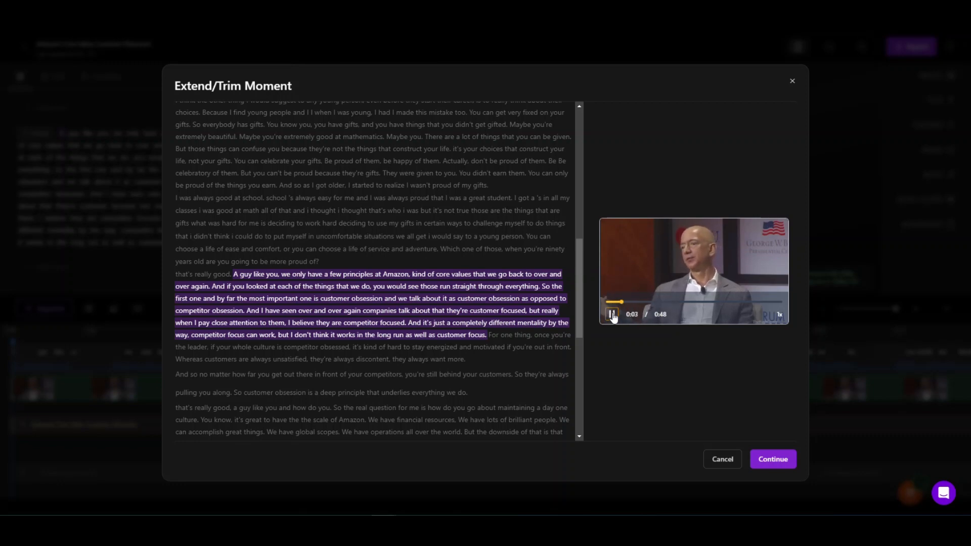
{"action": "left_click", "coordinate": [612, 315]}
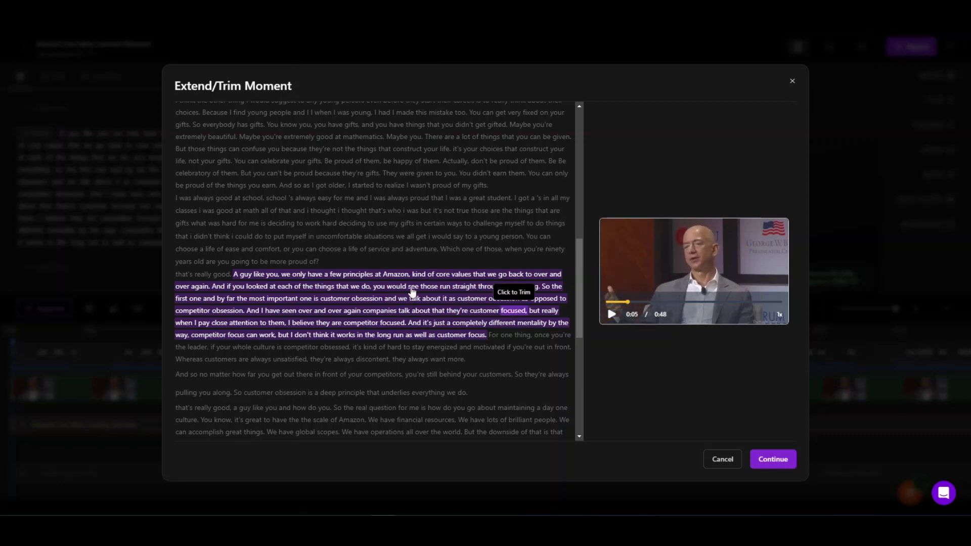
Step: Move the moment's start to "we only have a few principles", preview it from the beginning and apply the trim
{"action": "left_click", "coordinate": [285, 277]}
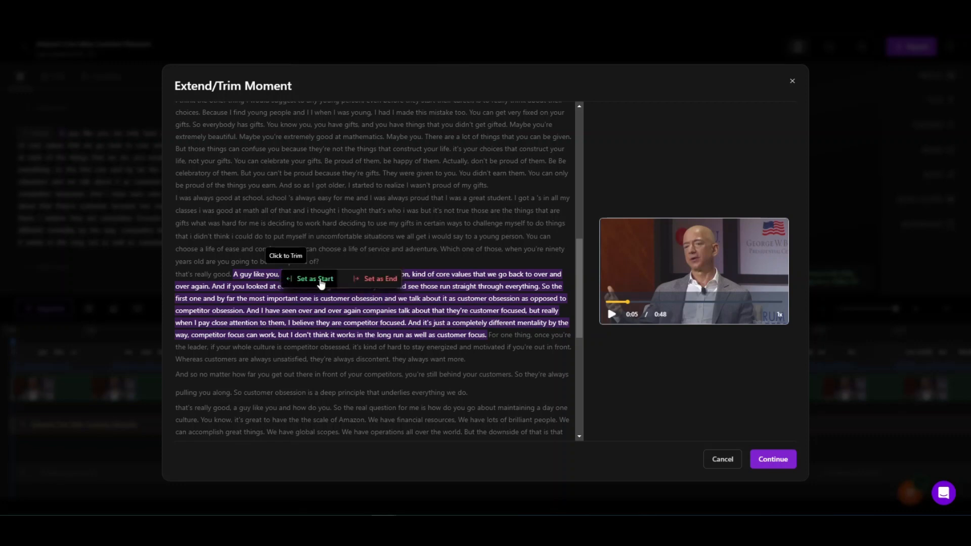
{"action": "left_click", "coordinate": [321, 281]}
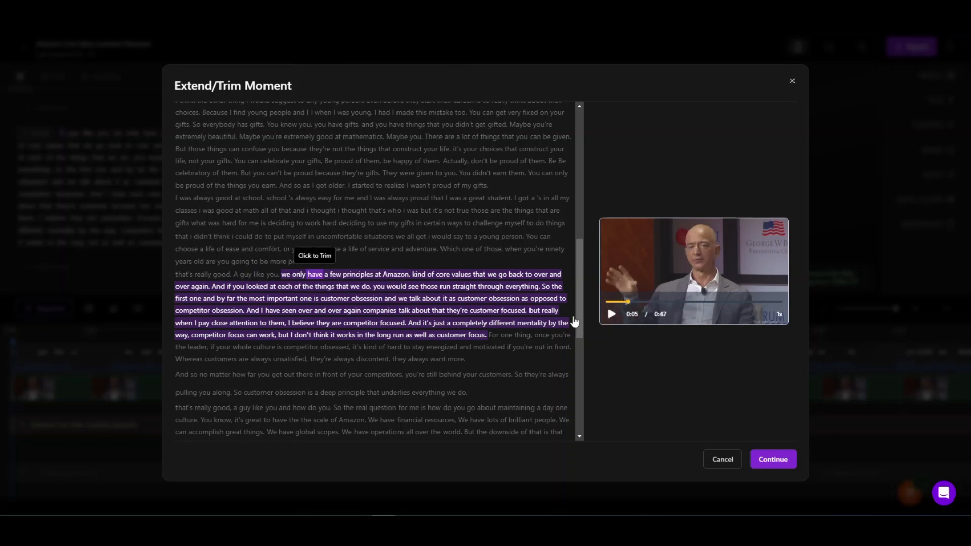
{"action": "left_click", "coordinate": [612, 315]}
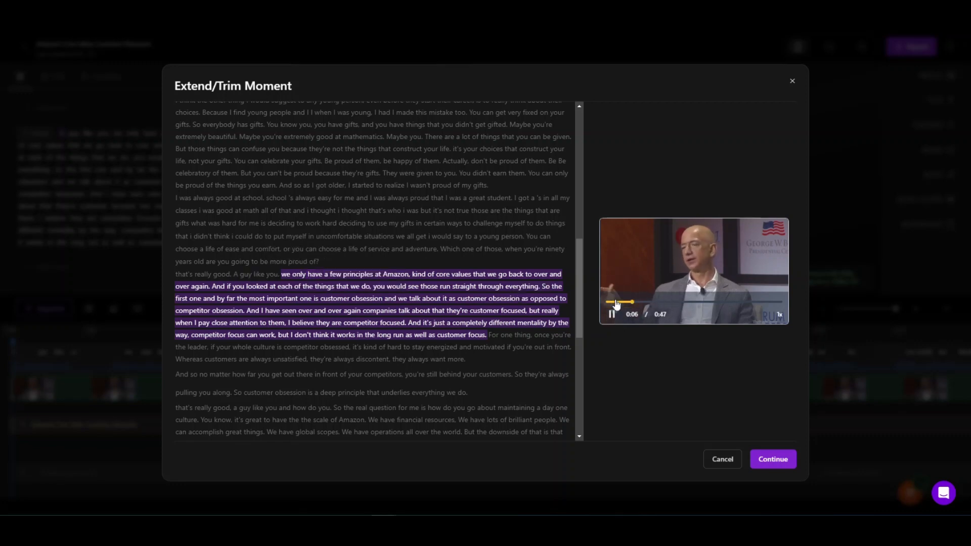
{"action": "left_click", "coordinate": [613, 314]}
{"action": "left_click_drag", "start_coordinate": [633, 303], "coordinate": [594, 304]}
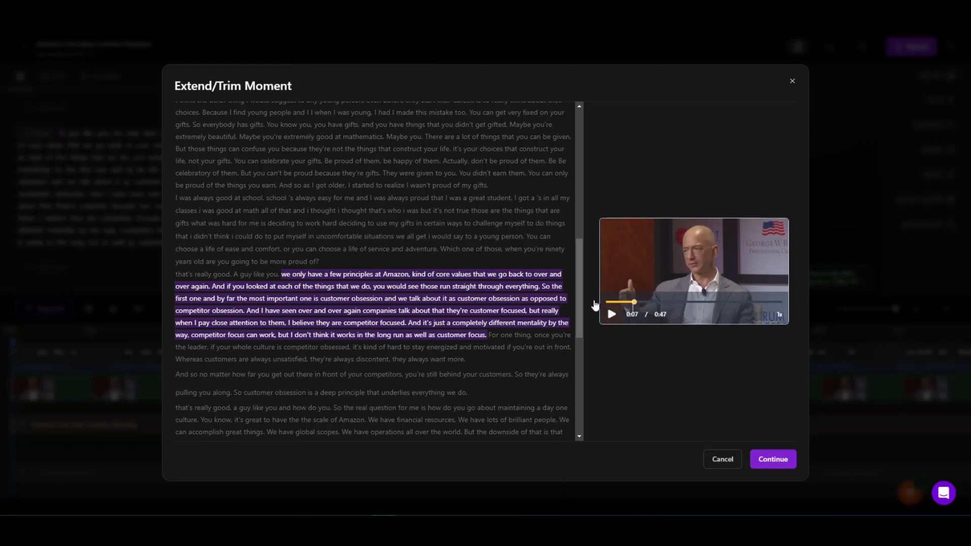
{"action": "left_click", "coordinate": [611, 314]}
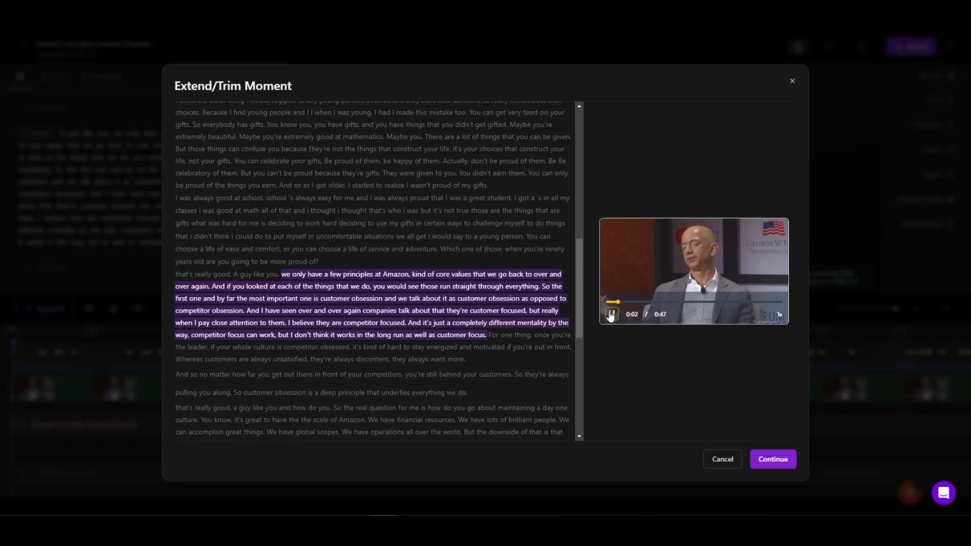
{"action": "left_click", "coordinate": [610, 314]}
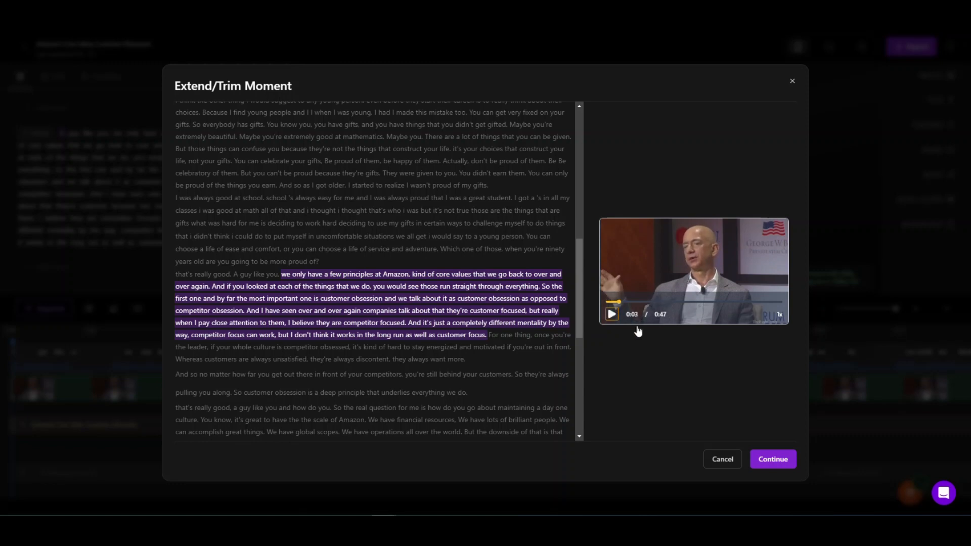
{"action": "left_click", "coordinate": [771, 459]}
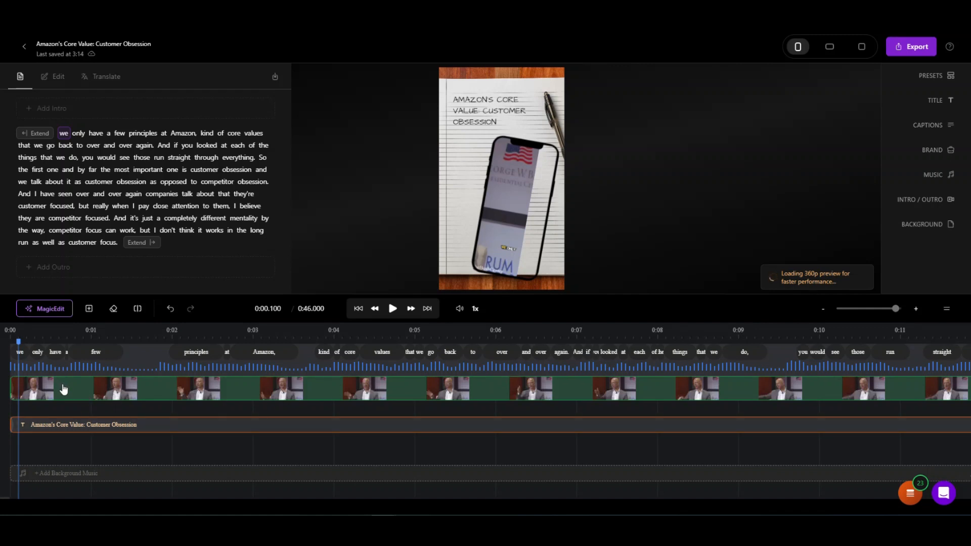
Step: Run MagicCut with removal of filler words, repeated words and silences longer than 500ms (Balanced), and accept all suggested cuts
{"action": "left_click", "coordinate": [51, 310]}
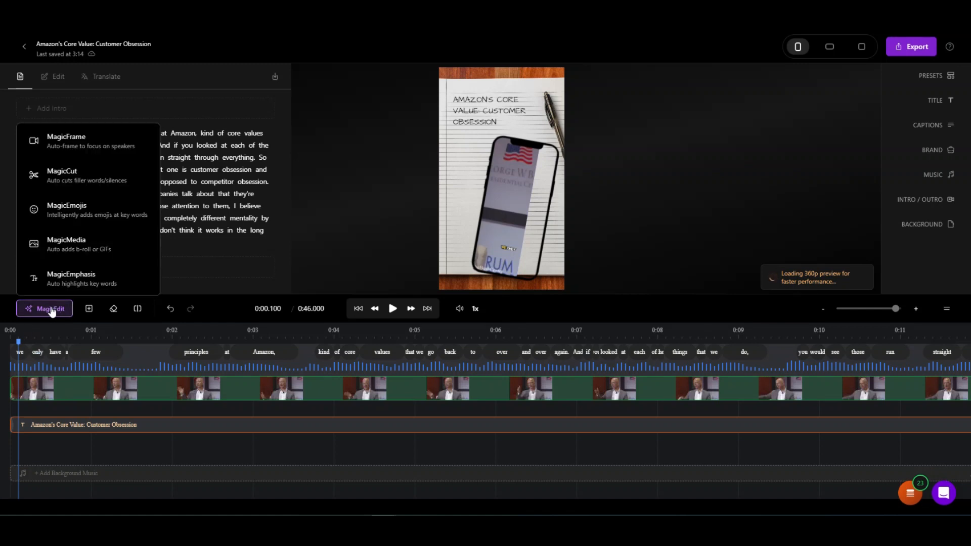
{"action": "left_click", "coordinate": [51, 309]}
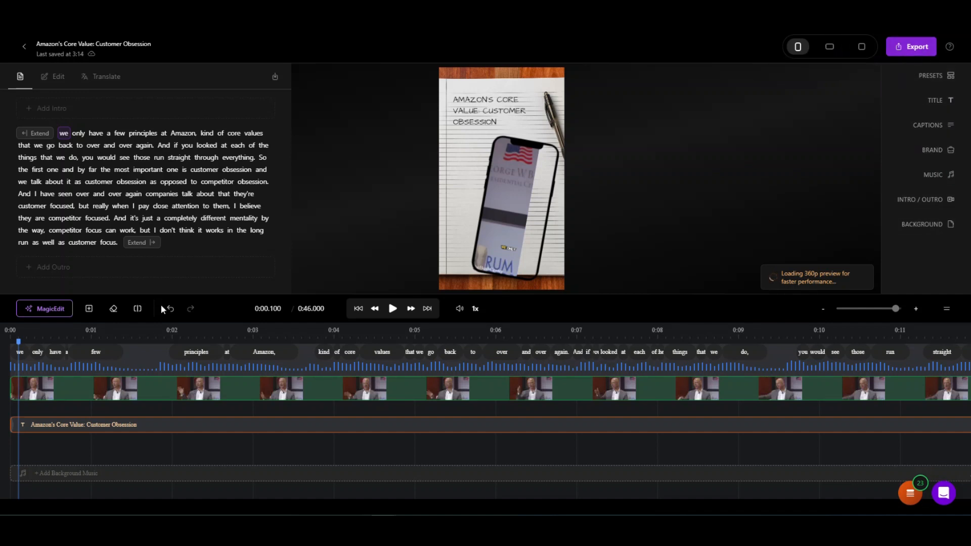
{"action": "left_click", "coordinate": [55, 310]}
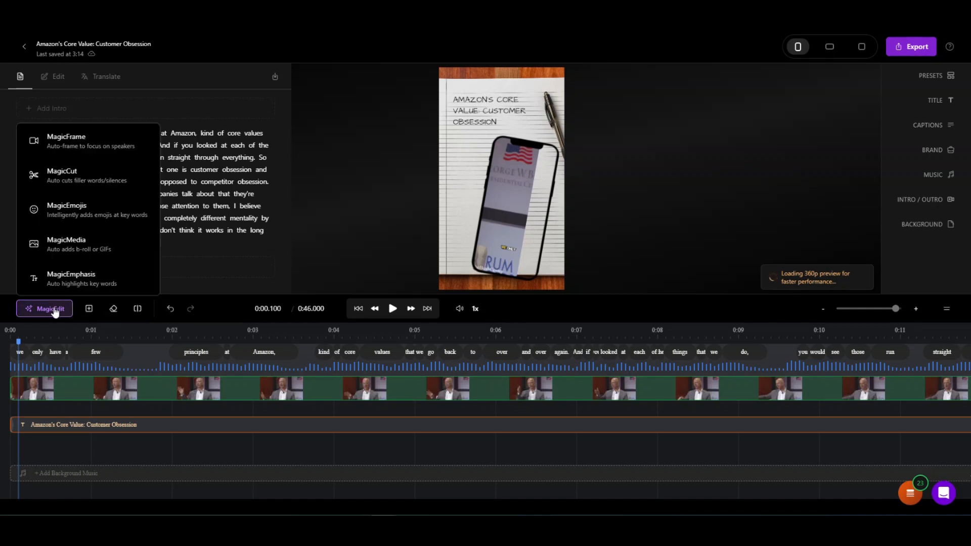
{"action": "left_click", "coordinate": [72, 181]}
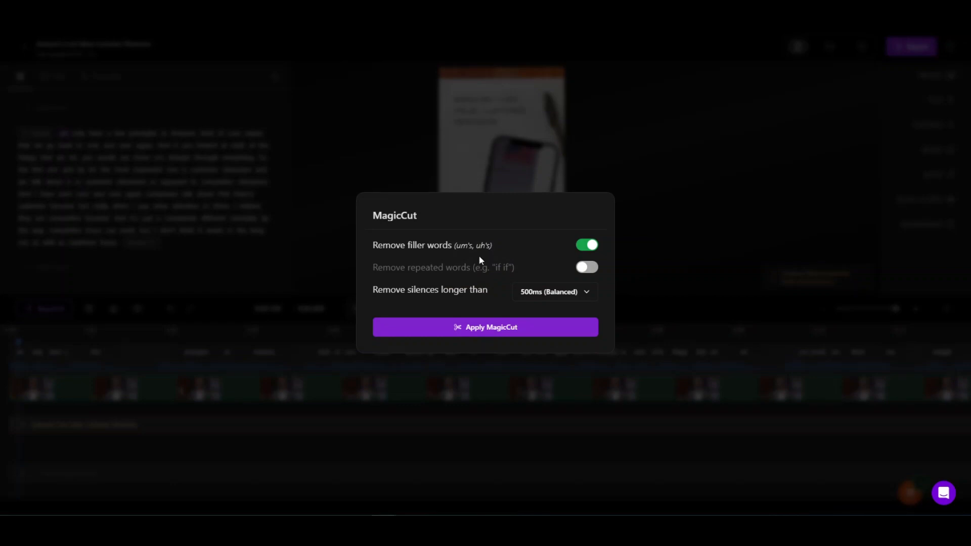
{"action": "left_click", "coordinate": [595, 272]}
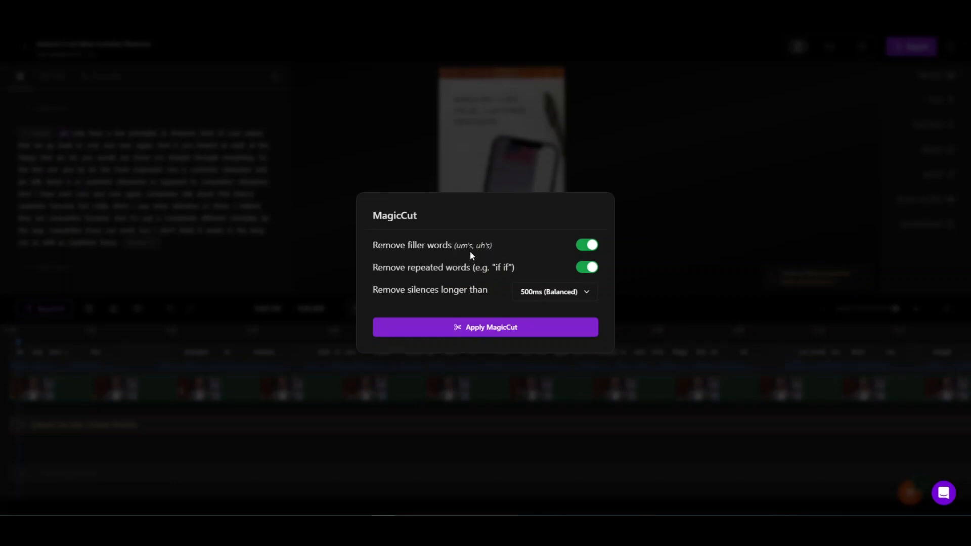
{"action": "left_click", "coordinate": [477, 328]}
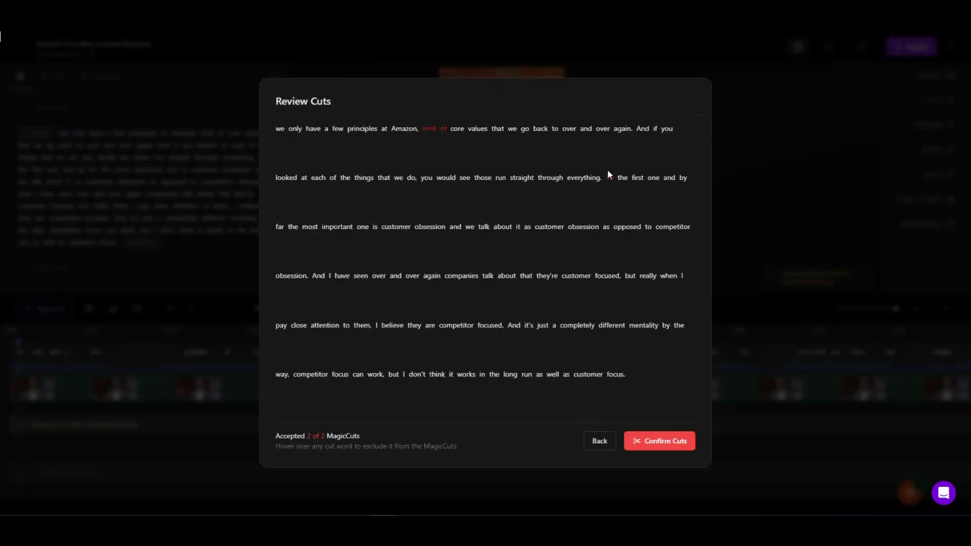
{"action": "left_click", "coordinate": [674, 443]}
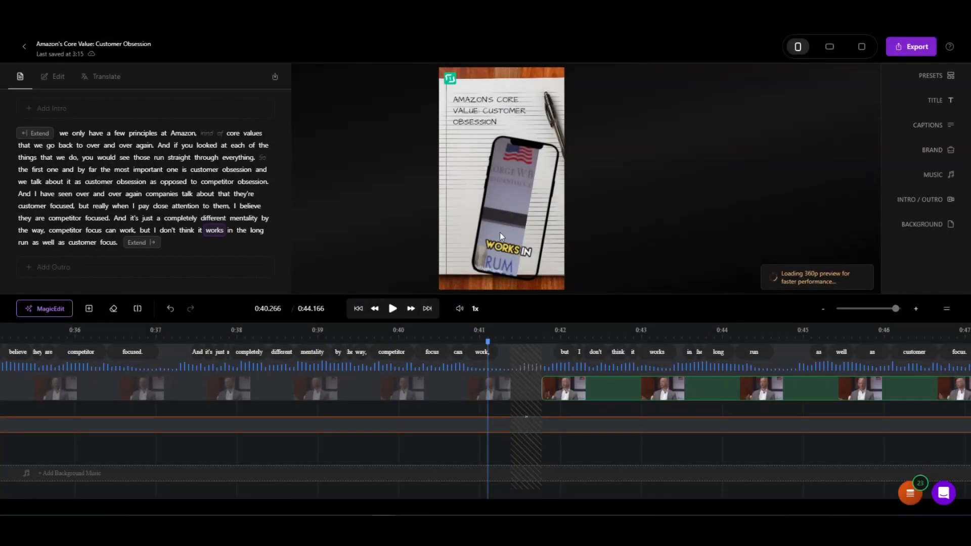
Step: Add MagicEmojis to the clip, placed above the captions
{"action": "left_click", "coordinate": [50, 310]}
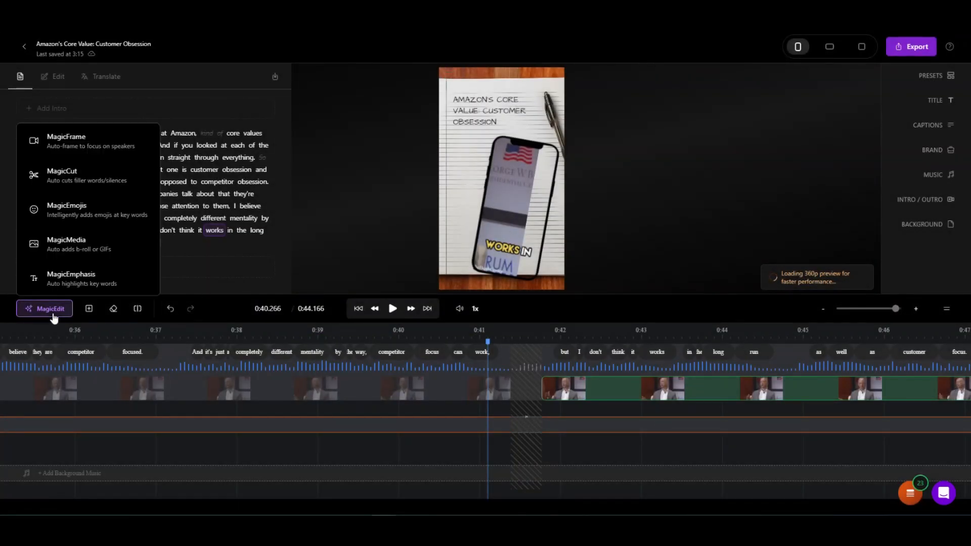
{"action": "left_click", "coordinate": [70, 211]}
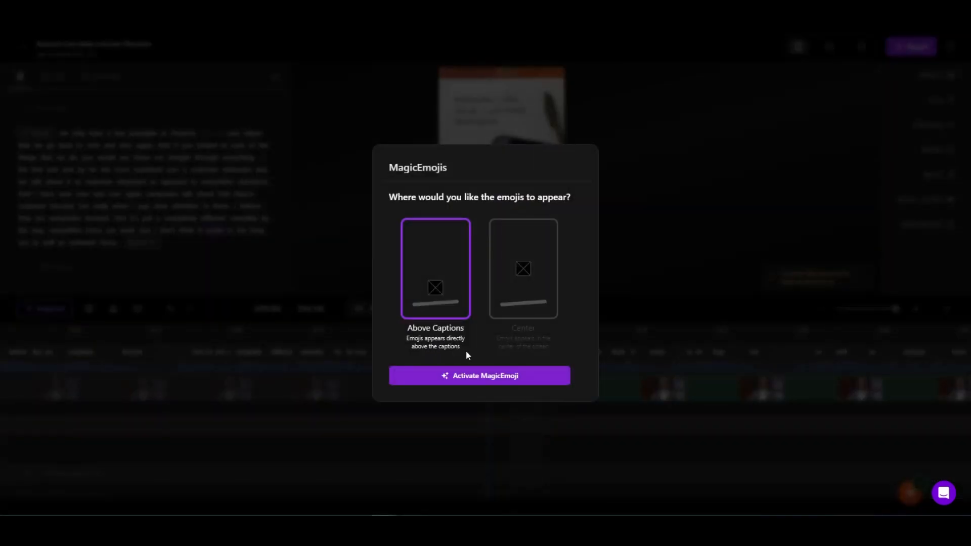
{"action": "left_click", "coordinate": [496, 380]}
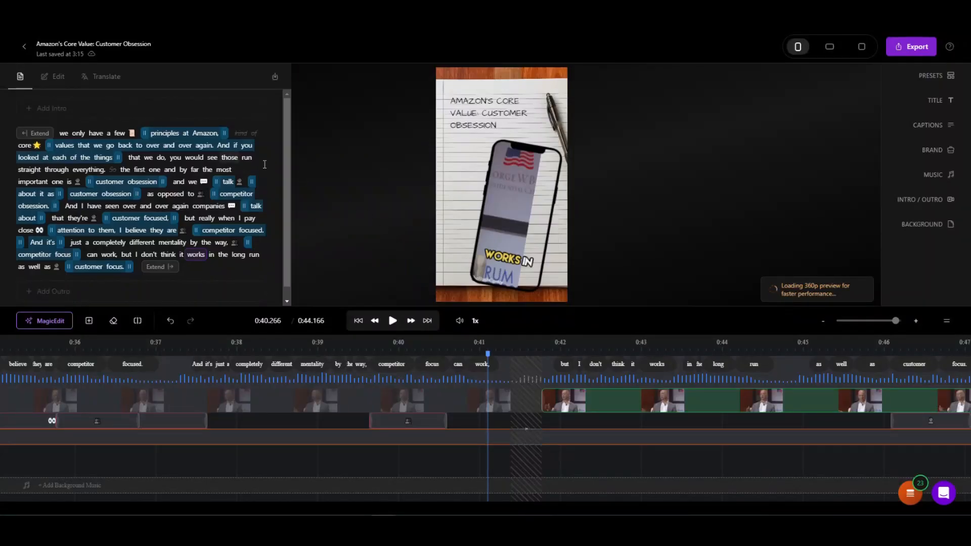
Step: Apply MagicEmphasis to highlight the key words in the clip's captions
{"action": "left_click", "coordinate": [63, 324]}
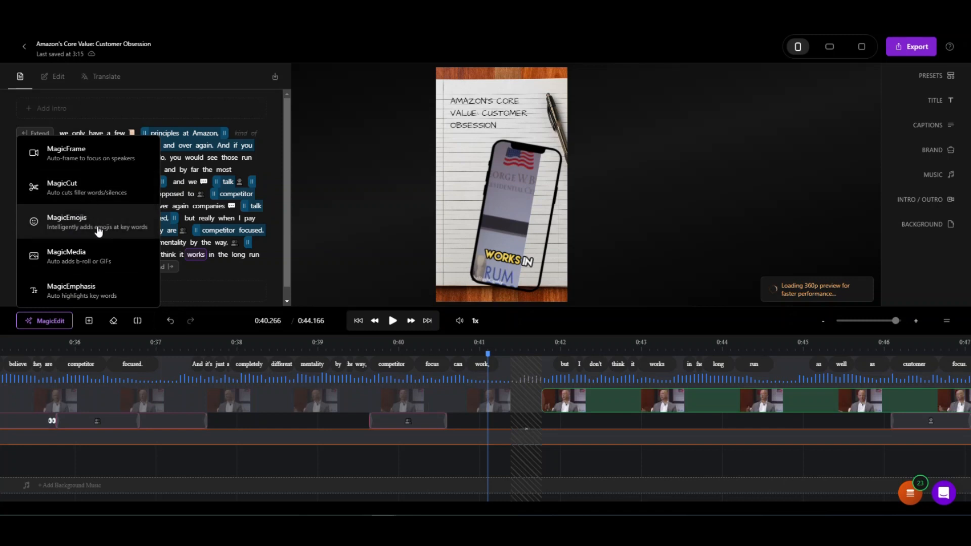
{"action": "left_click", "coordinate": [94, 306]}
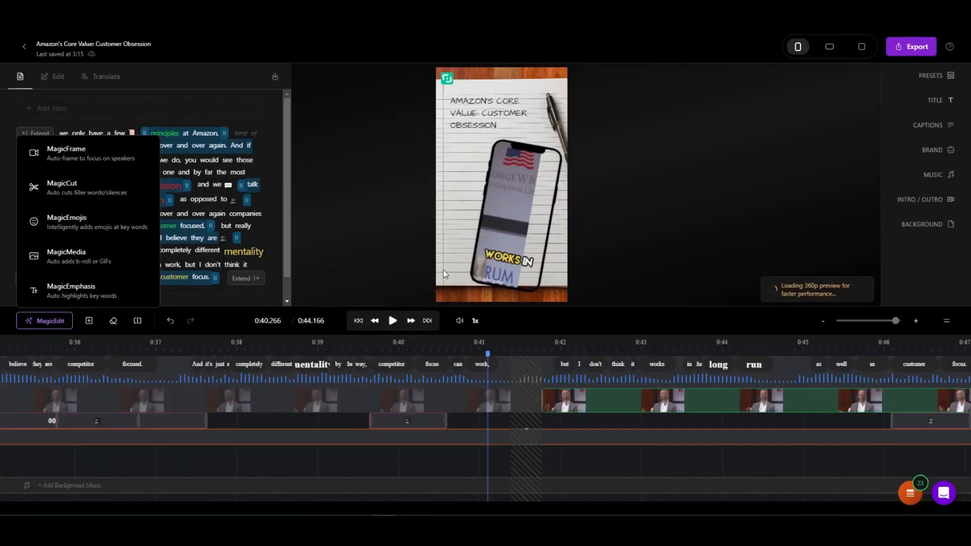
{"action": "left_click", "coordinate": [443, 269]}
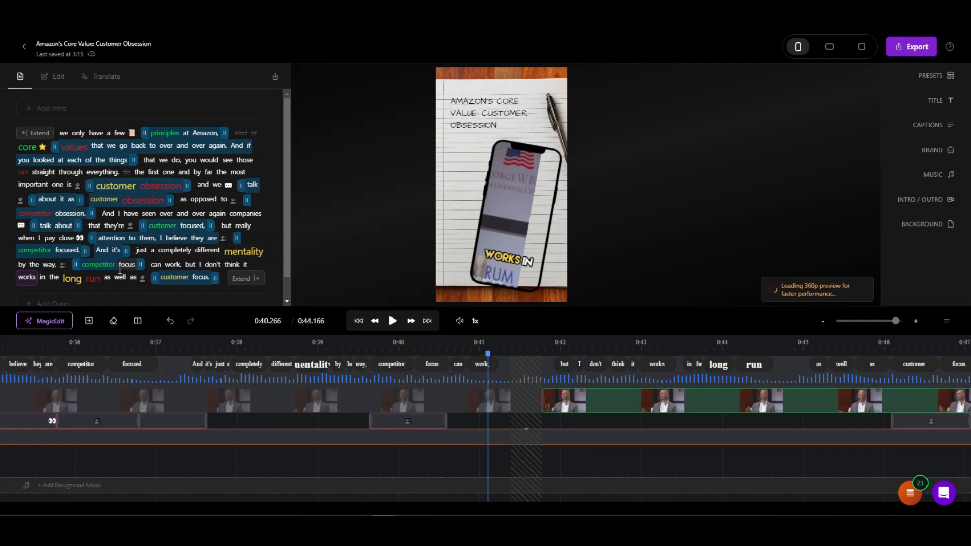
{"action": "left_click", "coordinate": [27, 402]}
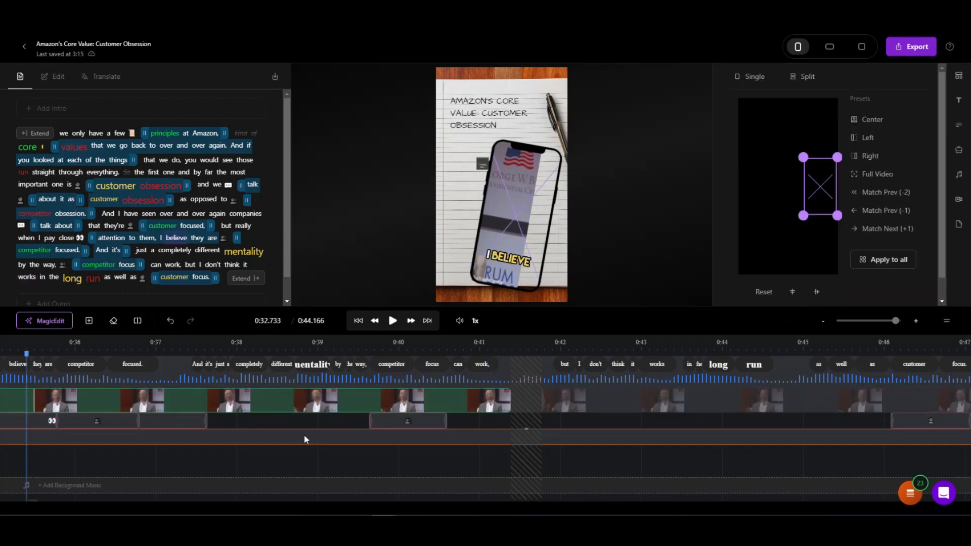
{"action": "left_click", "coordinate": [358, 321]}
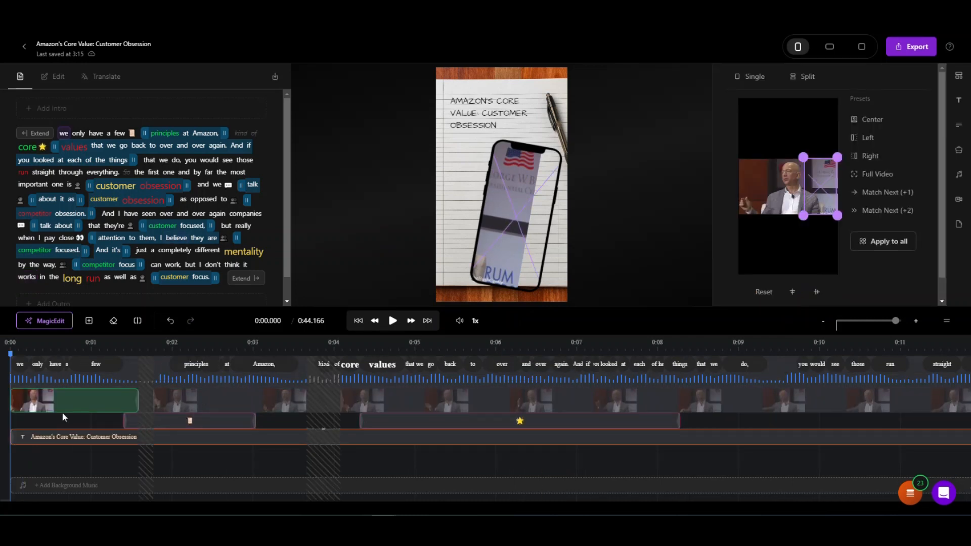
{"action": "left_click", "coordinate": [63, 326]}
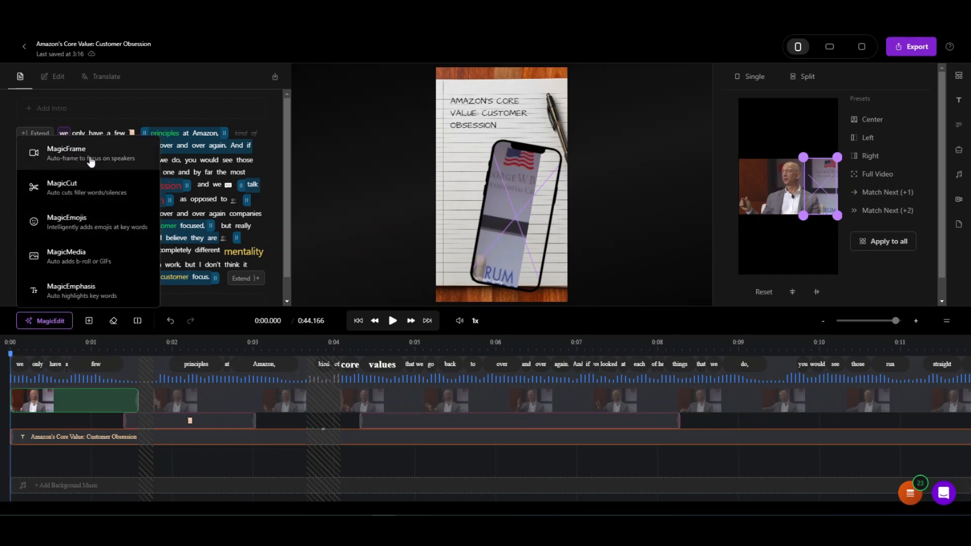
{"action": "left_click", "coordinate": [370, 214]}
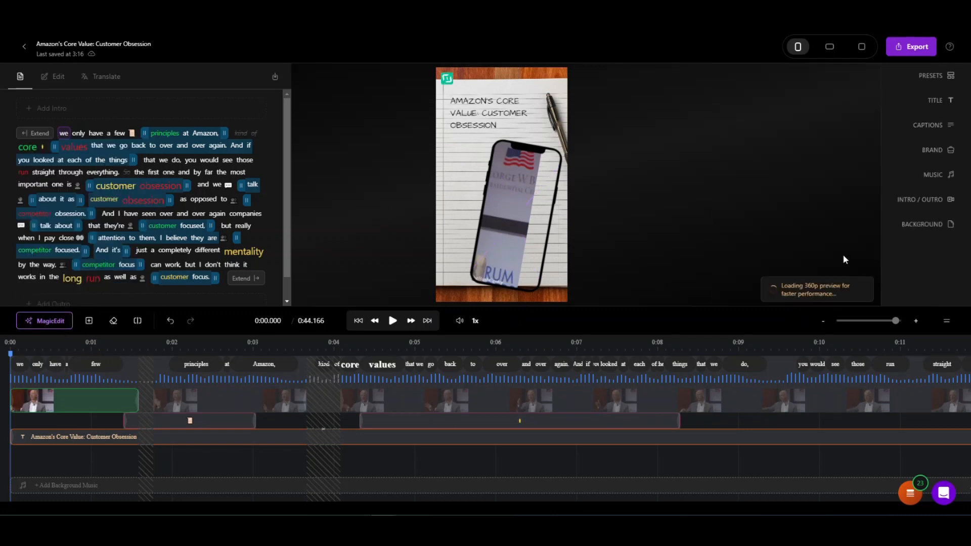
Step: Center the first segment's crop on the speaker, preview it, and apply the second segment's framing to all segments
{"action": "left_click", "coordinate": [57, 411]}
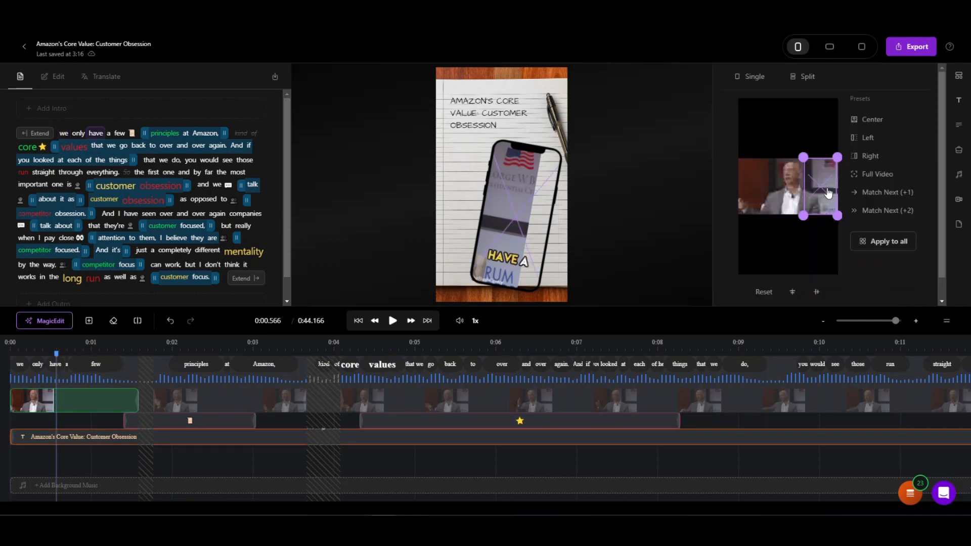
{"action": "left_click_drag", "start_coordinate": [837, 186], "coordinate": [814, 191]}
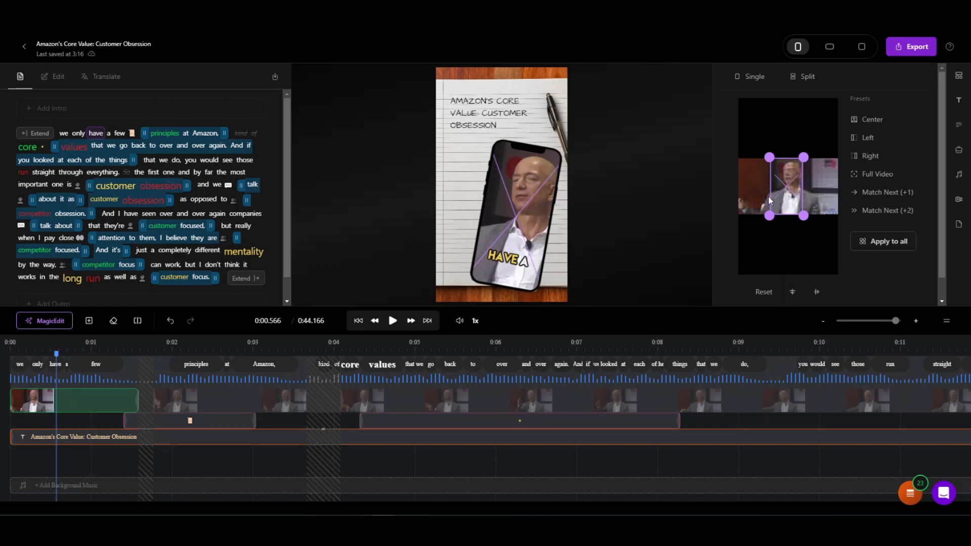
{"action": "left_click", "coordinate": [880, 120]}
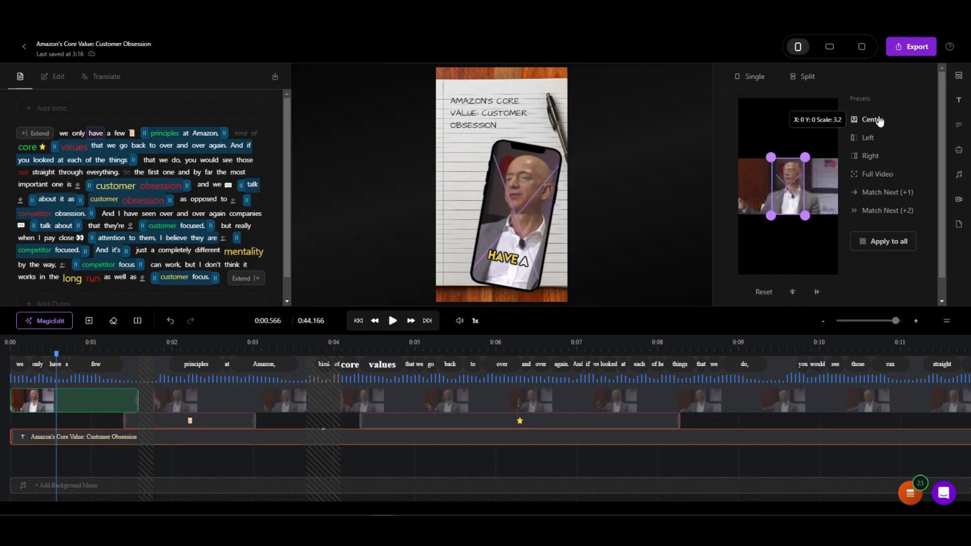
{"action": "left_click", "coordinate": [391, 325]}
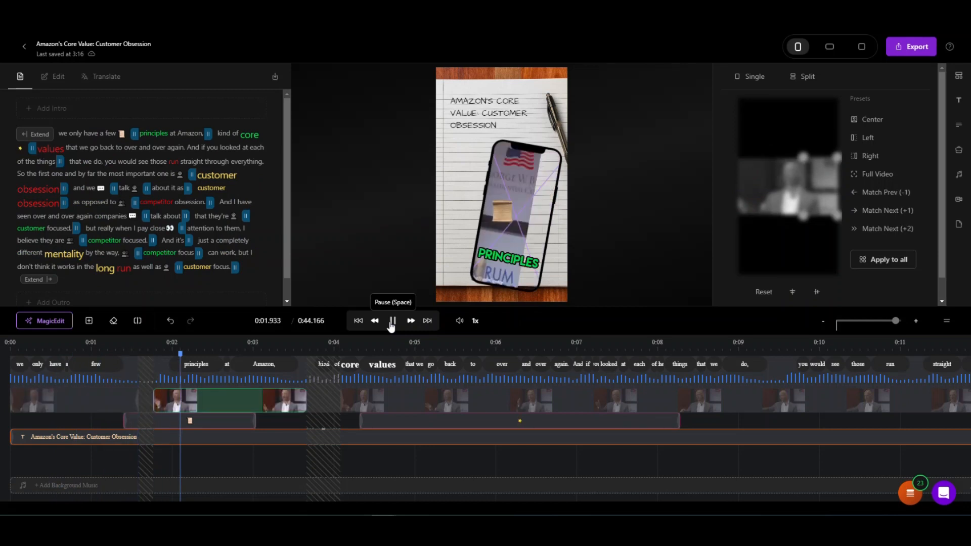
{"action": "left_click", "coordinate": [391, 325]}
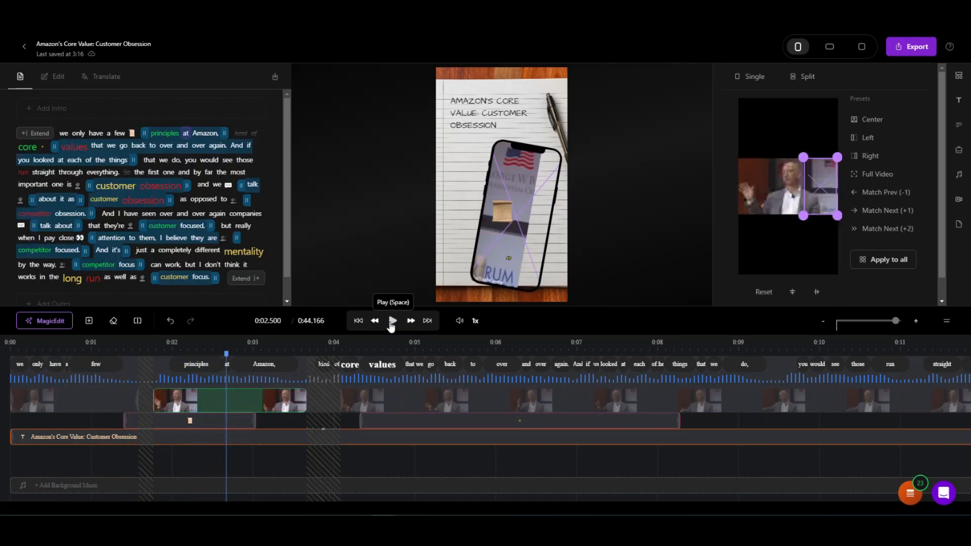
{"action": "left_click", "coordinate": [897, 262]}
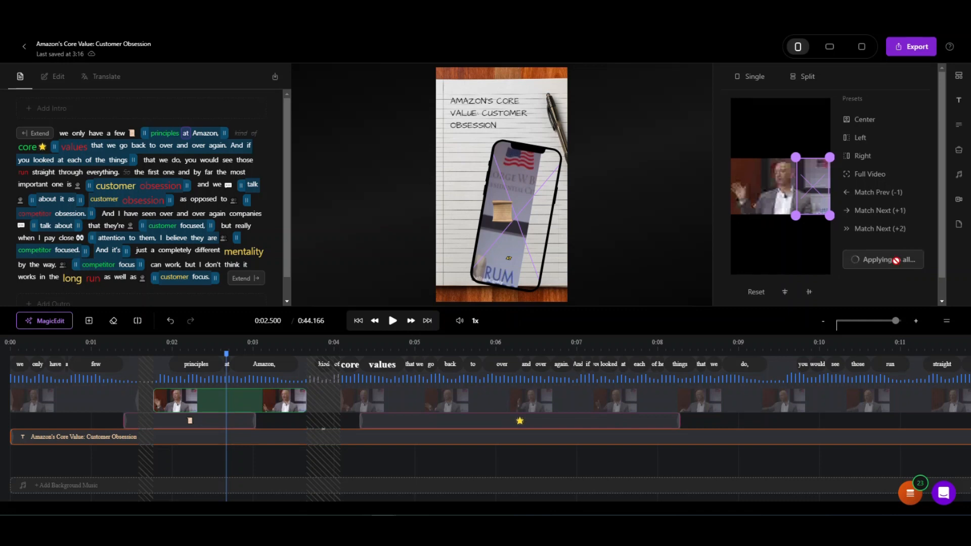
Step: Reframe the first segment on the speaker using the Center preset, adjust the crop slightly, and apply the framing to all segments
{"action": "left_click", "coordinate": [76, 407]}
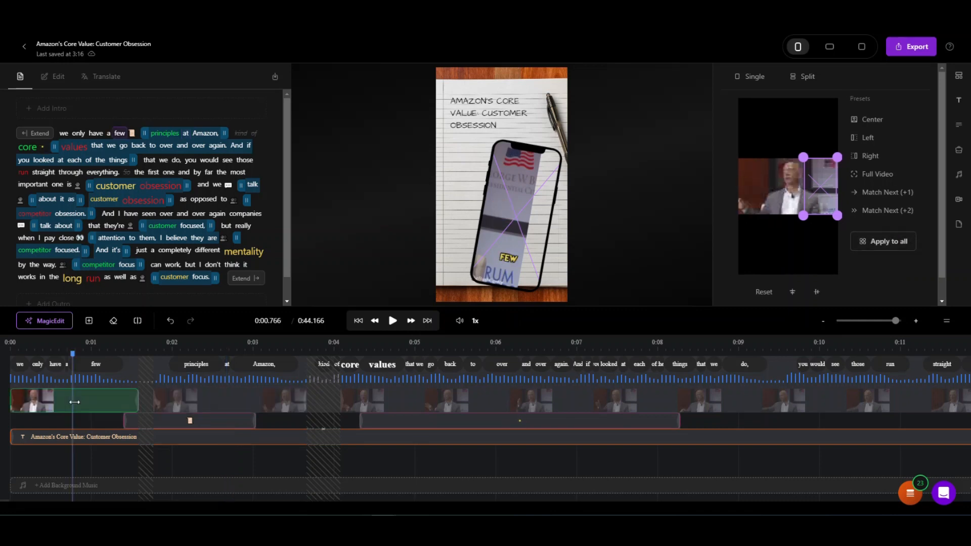
{"action": "left_click", "coordinate": [873, 119]}
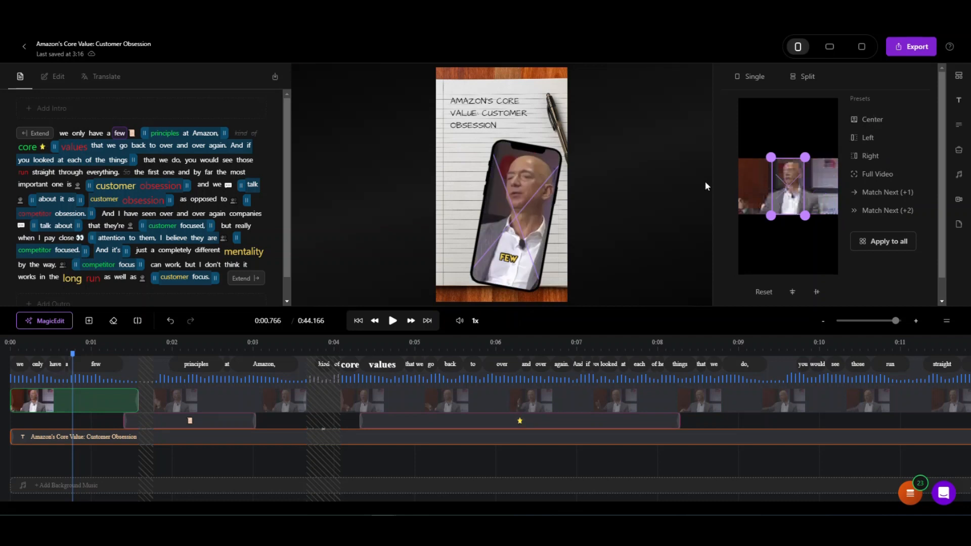
{"action": "left_click_drag", "start_coordinate": [796, 191], "coordinate": [800, 191]}
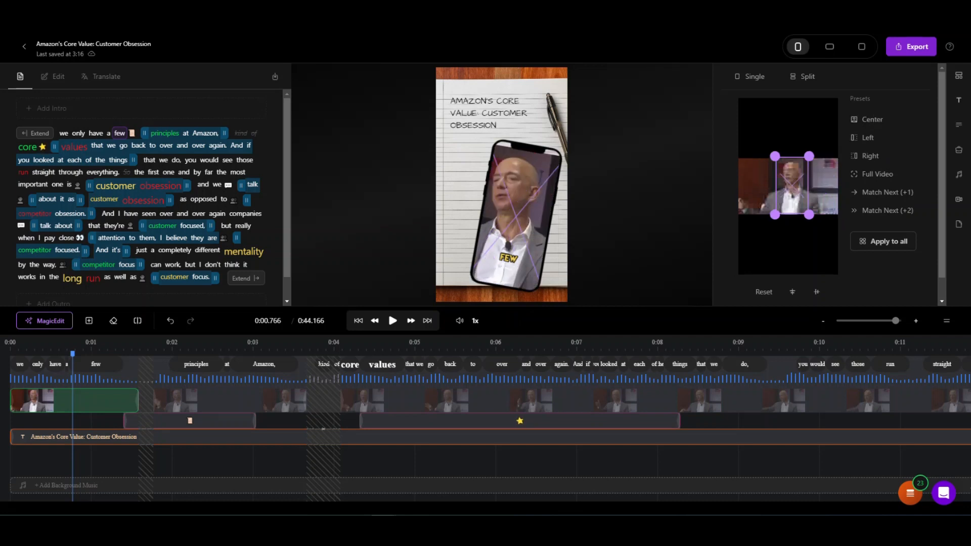
{"action": "left_click", "coordinate": [875, 120]}
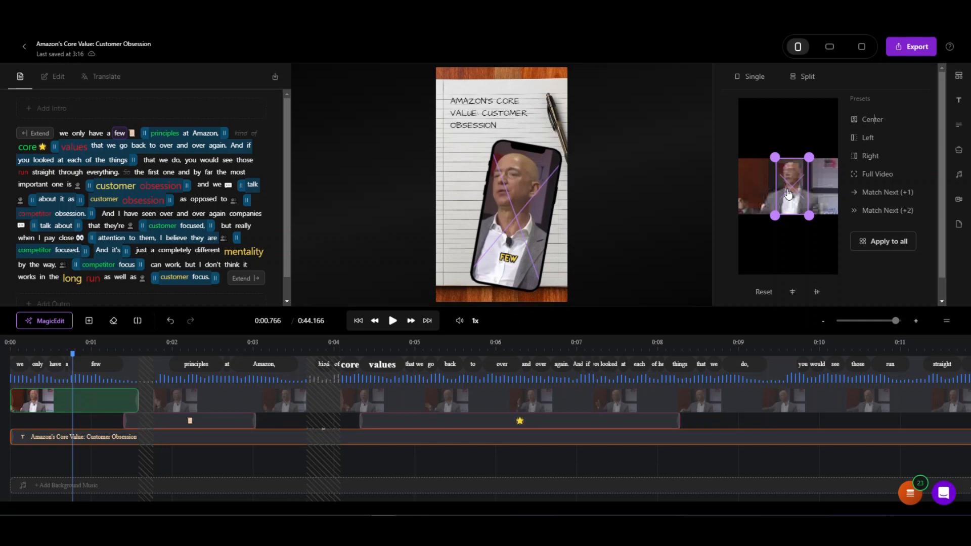
{"action": "left_click", "coordinate": [874, 243]}
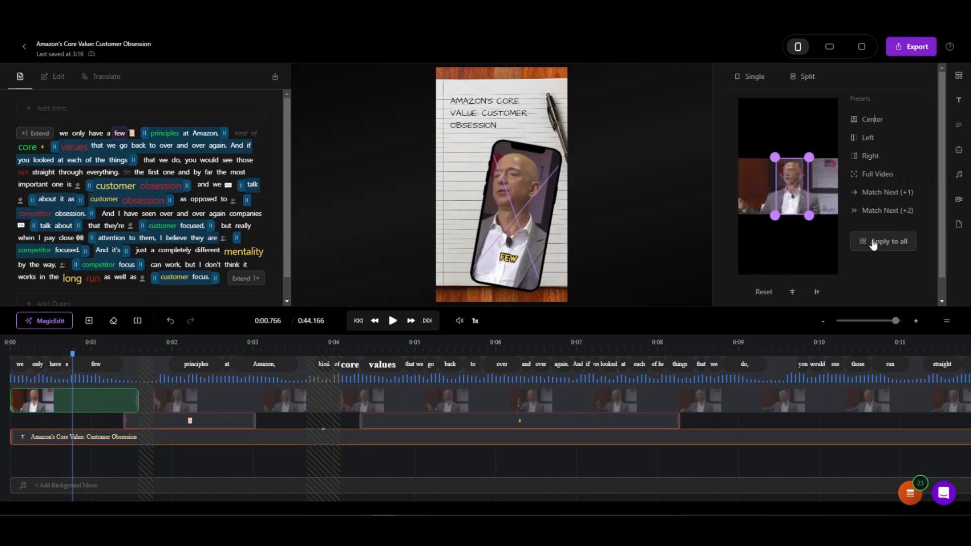
Step: Preview the clip up to "by far", apply that segment's framing to all segments and resume the preview
{"action": "left_click", "coordinate": [392, 321]}
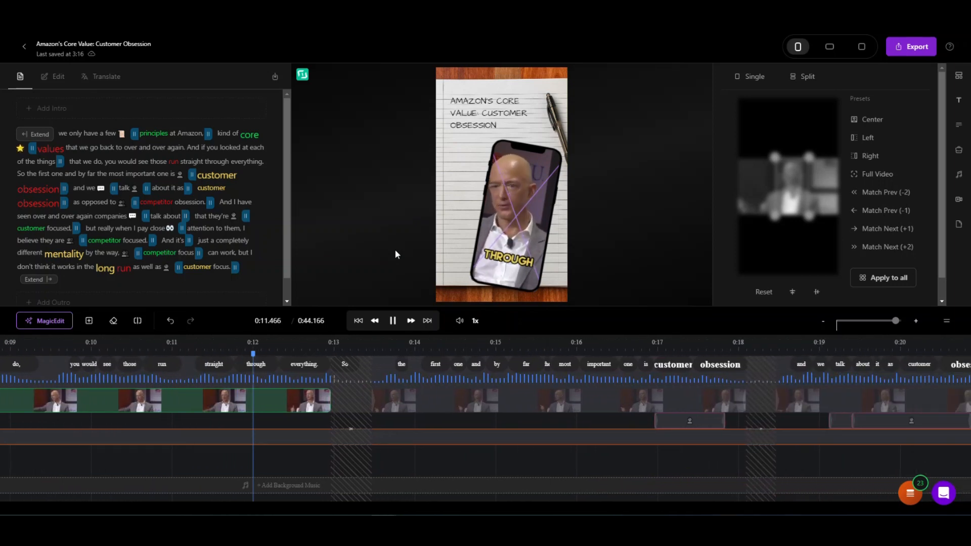
{"action": "left_click", "coordinate": [393, 320]}
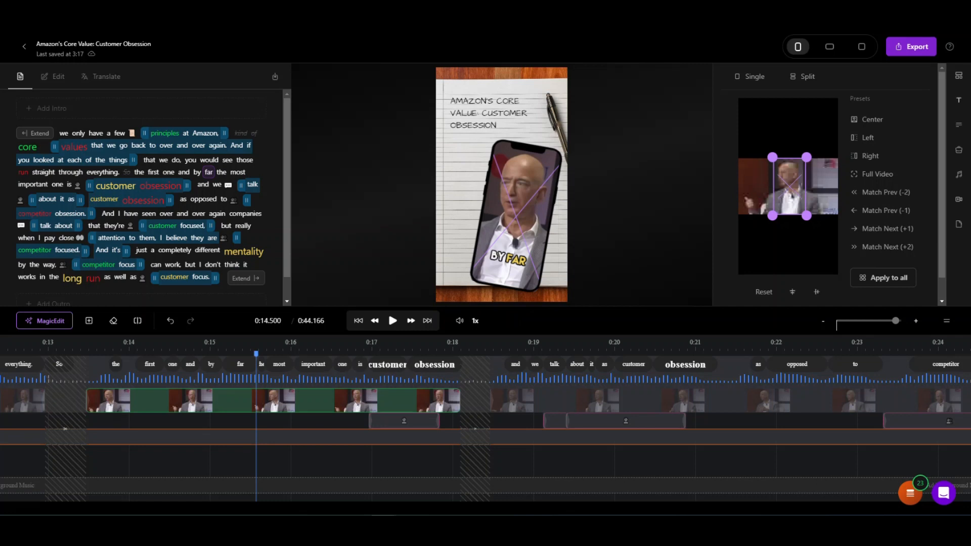
{"action": "left_click", "coordinate": [873, 282]}
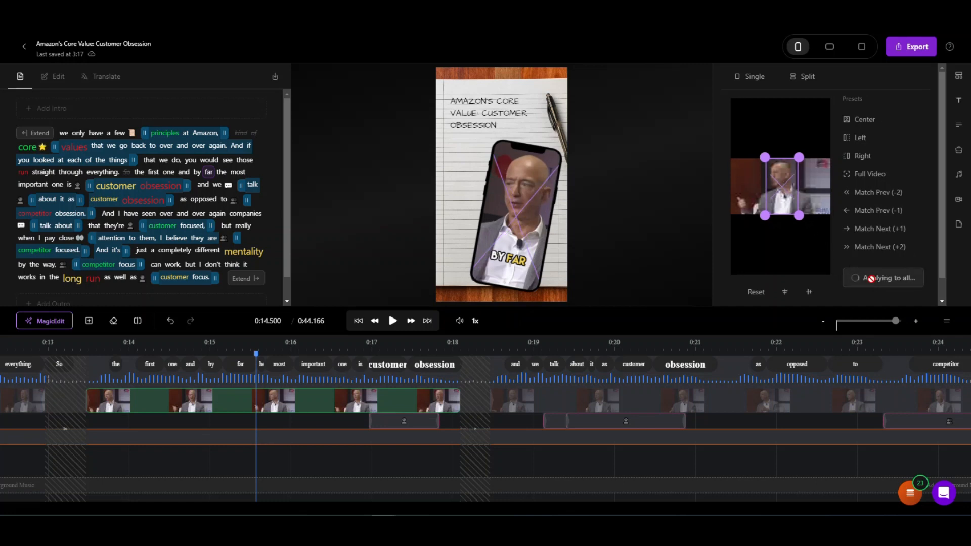
{"action": "left_click", "coordinate": [392, 321]}
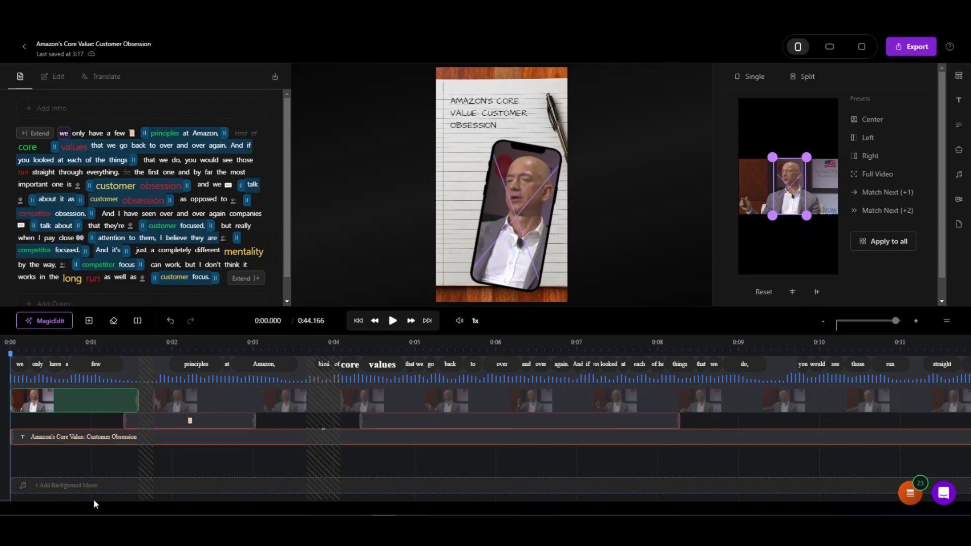
Step: Add the royalty-free Mellow track "Fat Chillin" as background music and play the clip
{"action": "left_click", "coordinate": [51, 486]}
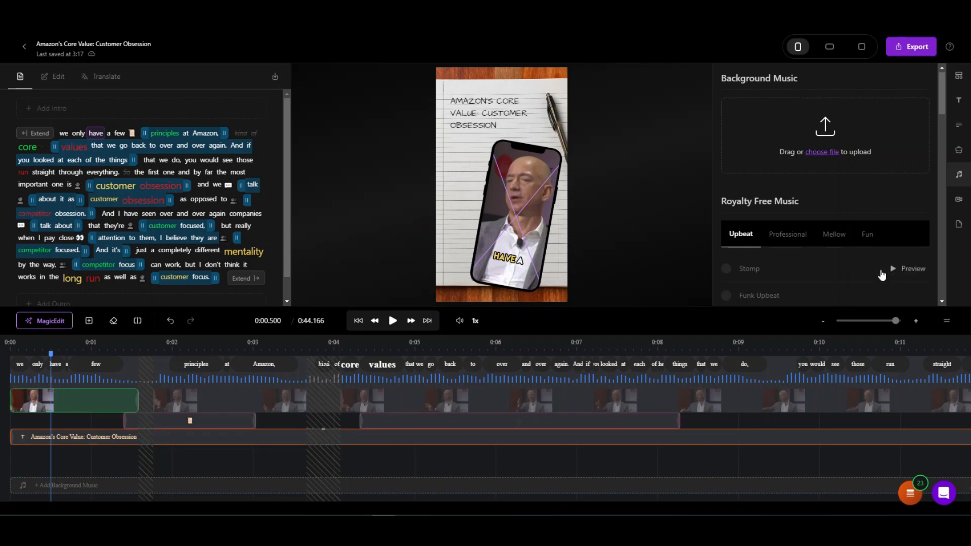
{"action": "scroll", "coordinate": [883, 268], "scroll_direction": "down", "scroll_amount": 1}
{"action": "left_click", "coordinate": [843, 187]}
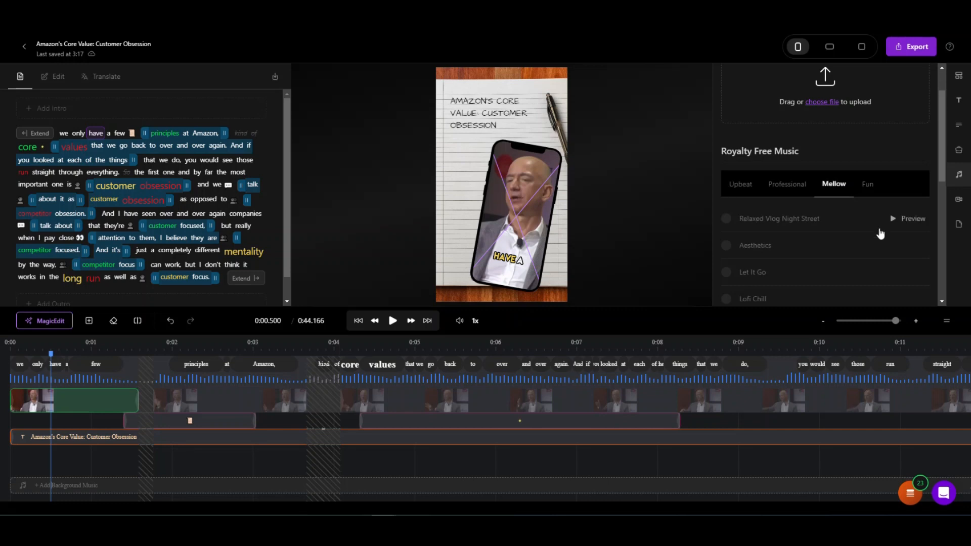
{"action": "scroll", "coordinate": [894, 223], "scroll_direction": "down", "scroll_amount": 3}
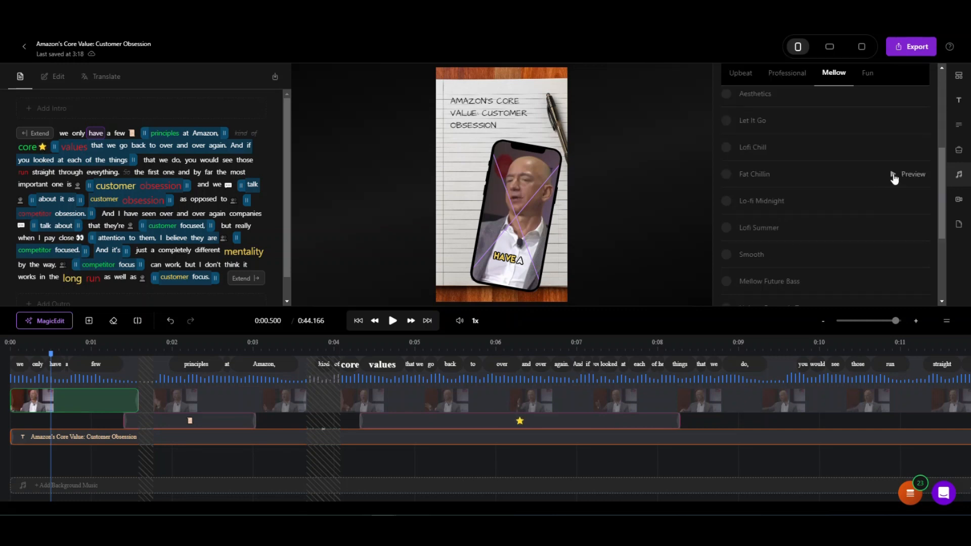
{"action": "left_click", "coordinate": [727, 177]}
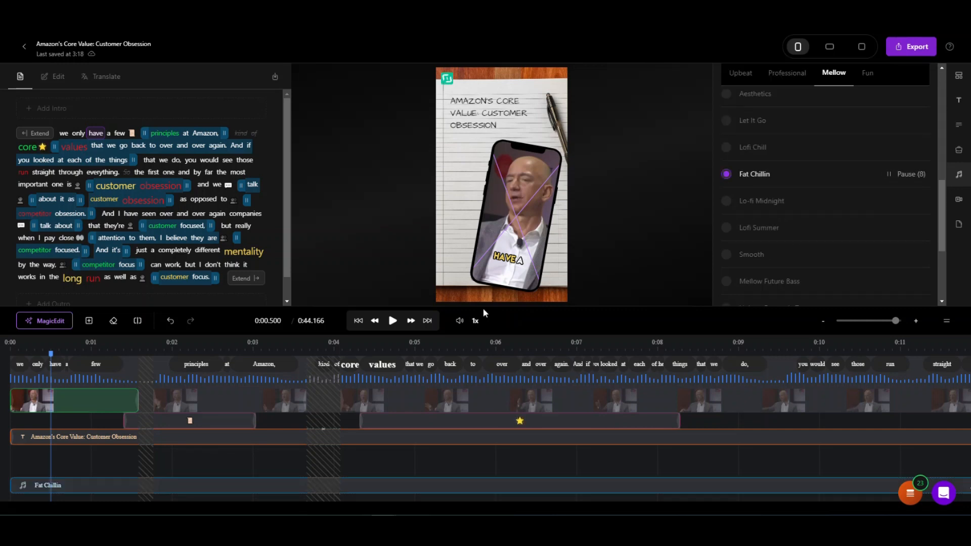
{"action": "left_click", "coordinate": [391, 321]}
{"action": "left_click", "coordinate": [393, 321]}
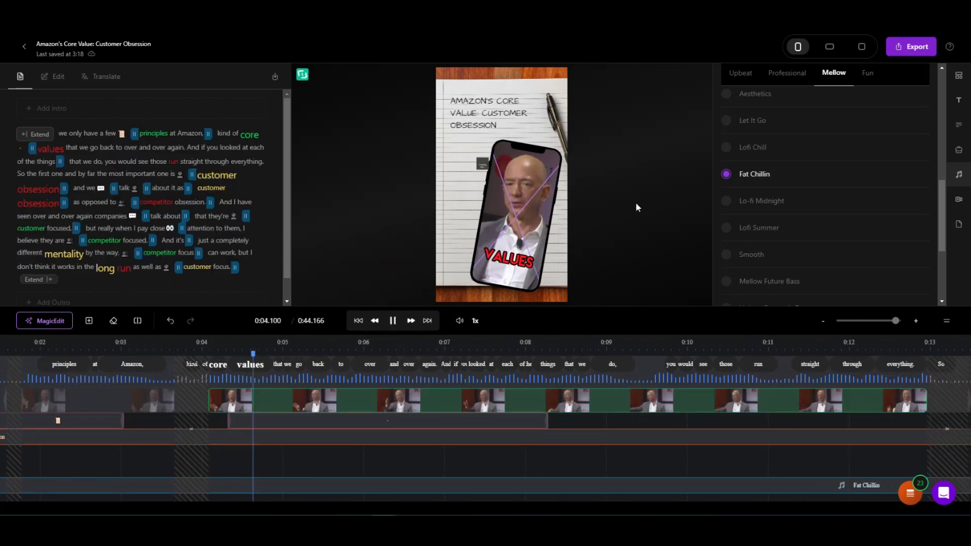
Step: Set the background music volume to 15 and listen to the clip with it
{"action": "scroll", "coordinate": [899, 165], "scroll_direction": "up", "scroll_amount": 7}
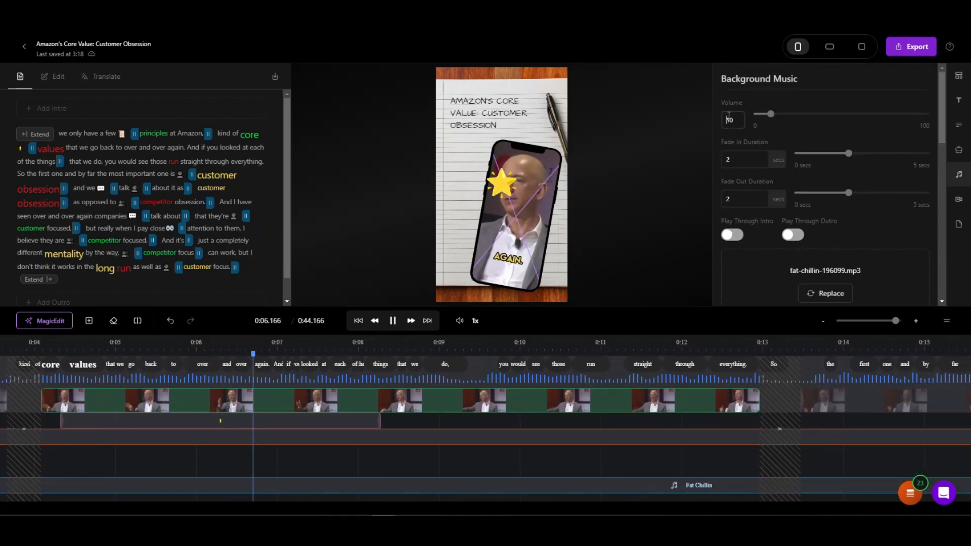
{"action": "double_click", "coordinate": [729, 119]}
{"action": "type", "text": "15"}
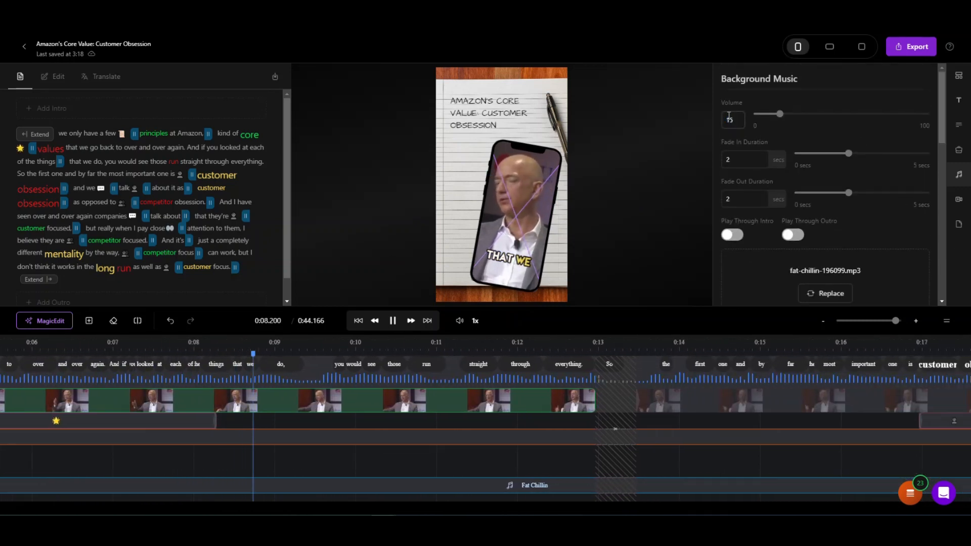
{"action": "left_click", "coordinate": [646, 168]}
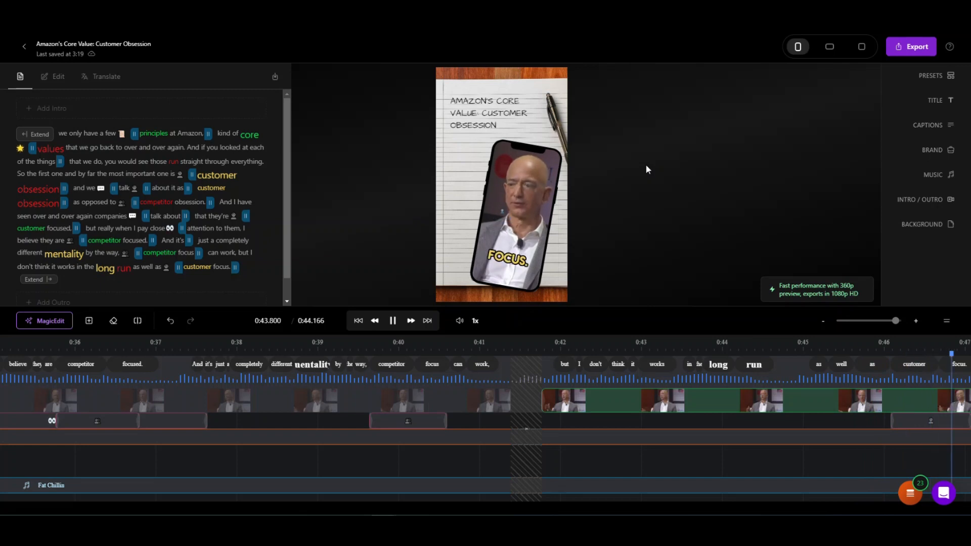
Step: Set the background music volume to 20, preview the clip and return to its start
{"action": "left_click", "coordinate": [207, 485]}
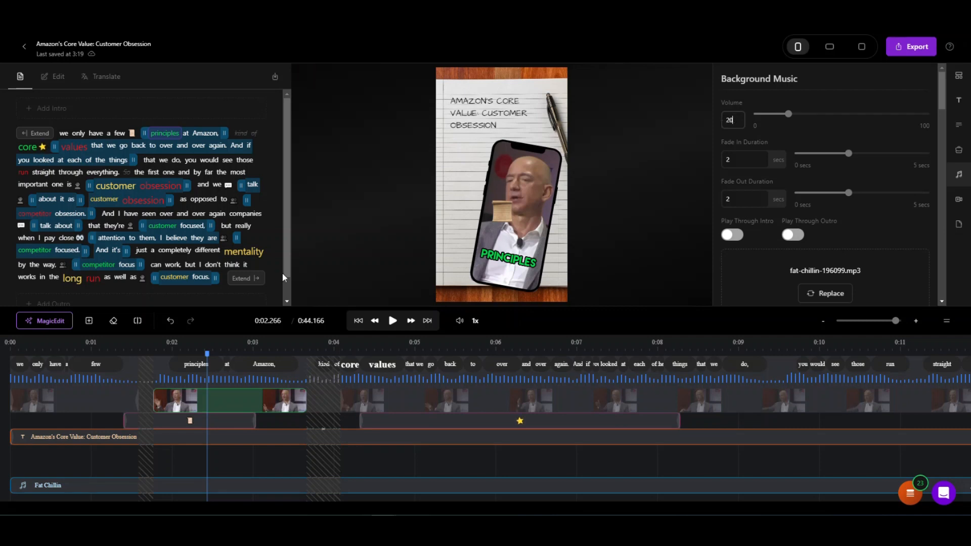
{"action": "left_click", "coordinate": [393, 322]}
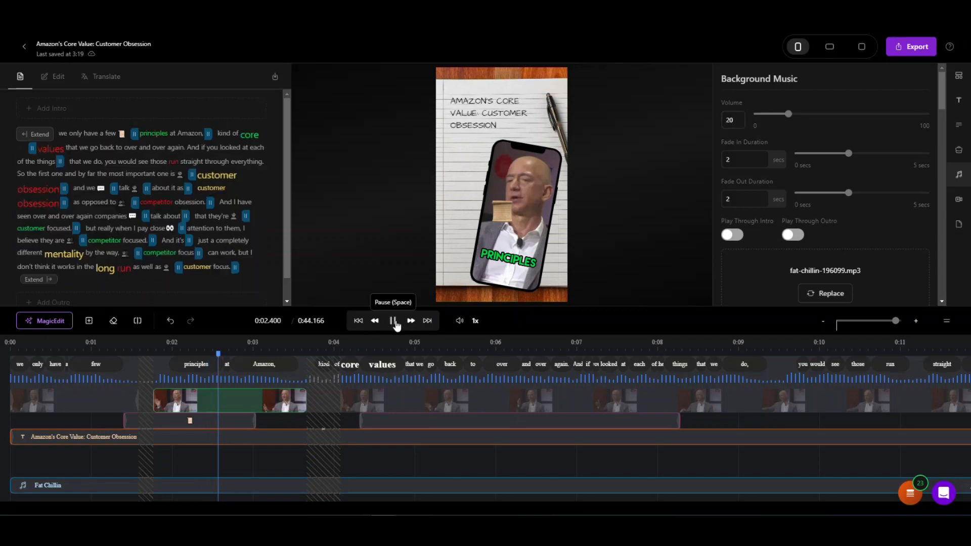
{"action": "left_click", "coordinate": [358, 321]}
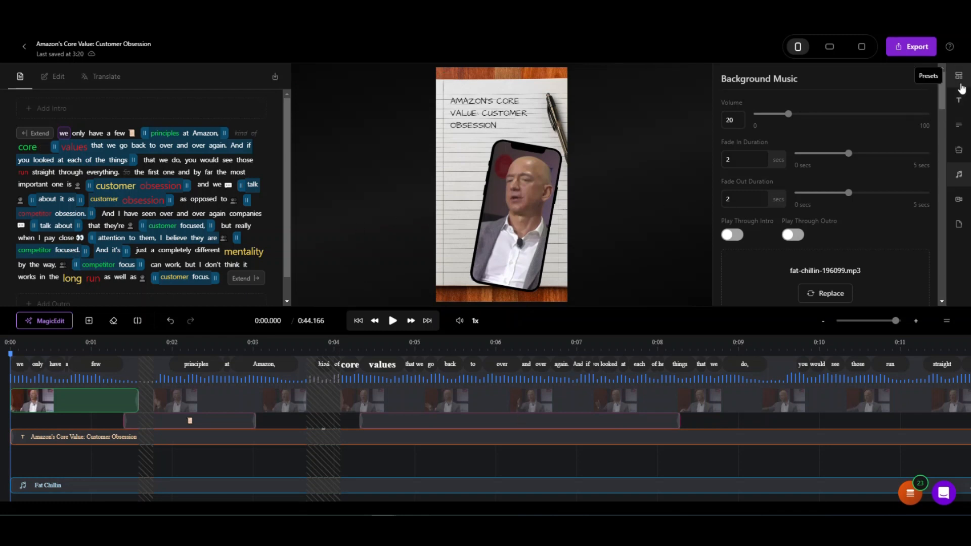
Step: Apply the first template under More Templates to the clip and preview its caption style
{"action": "left_click", "coordinate": [960, 77]}
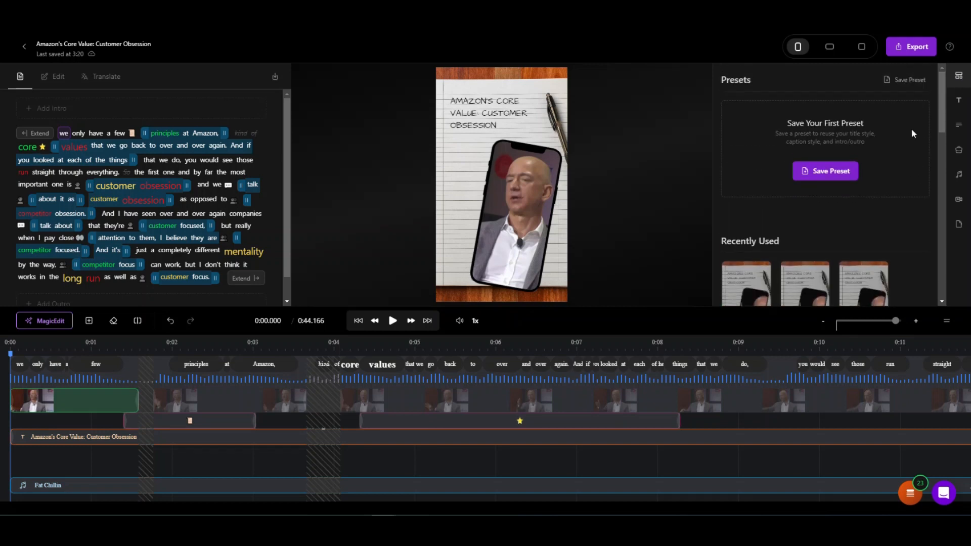
{"action": "scroll", "coordinate": [900, 145], "scroll_direction": "down", "scroll_amount": 3}
{"action": "scroll", "coordinate": [898, 139], "scroll_direction": "down", "scroll_amount": 4}
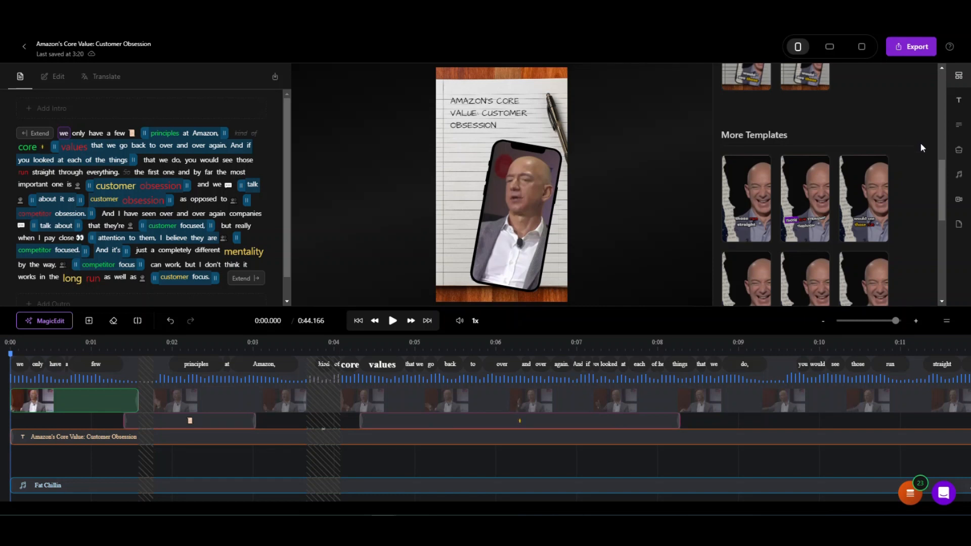
{"action": "left_click", "coordinate": [757, 182]}
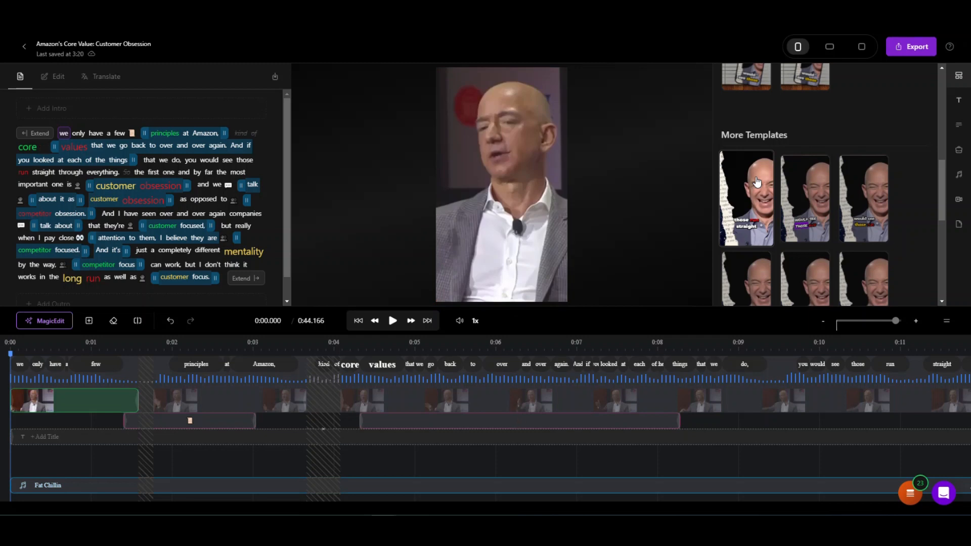
{"action": "left_click", "coordinate": [391, 322]}
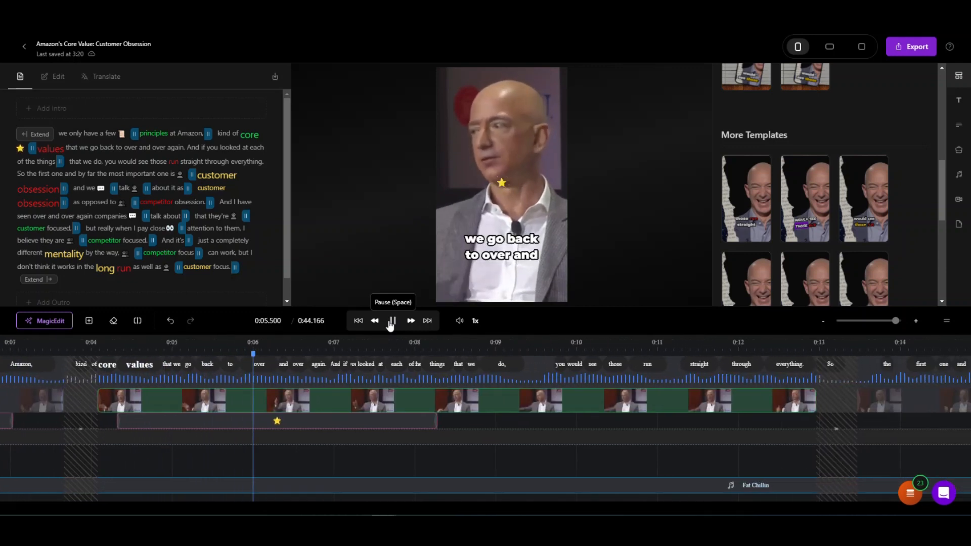
{"action": "left_click", "coordinate": [392, 322]}
{"action": "scroll", "coordinate": [776, 211], "scroll_direction": "down", "scroll_amount": 5}
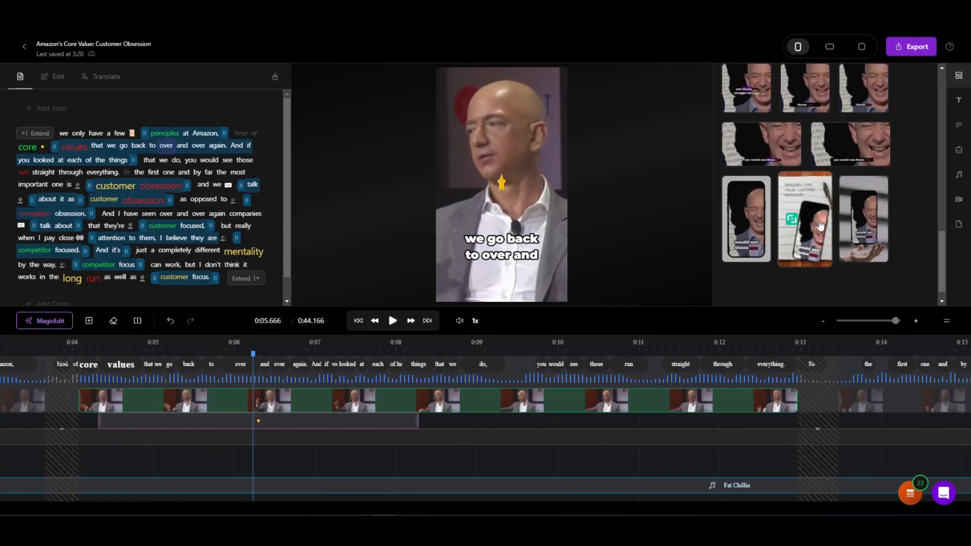
Step: Try the template with a phone floating above an open hand and preview the clip in it
{"action": "left_click", "coordinate": [862, 196]}
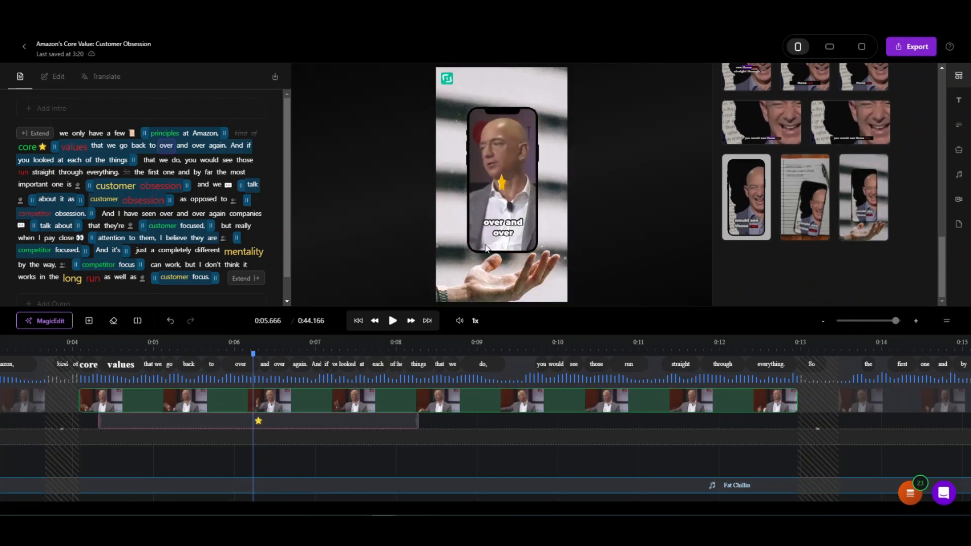
{"action": "left_click", "coordinate": [393, 321]}
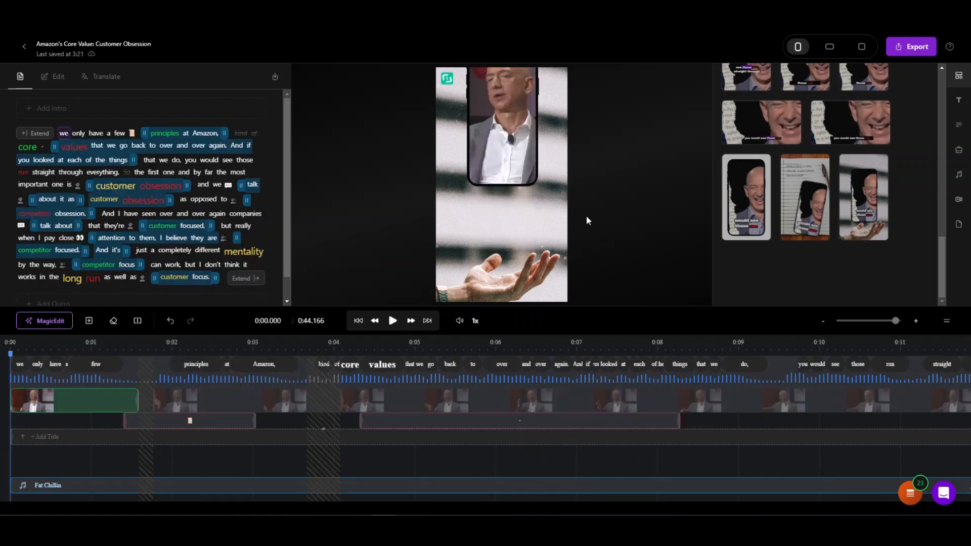
Step: Apply the template with the phone frame on a plain light background and play the clip to preview it
{"action": "scroll", "coordinate": [866, 252], "scroll_direction": "up", "scroll_amount": 3}
{"action": "scroll", "coordinate": [849, 249], "scroll_direction": "down", "scroll_amount": 2}
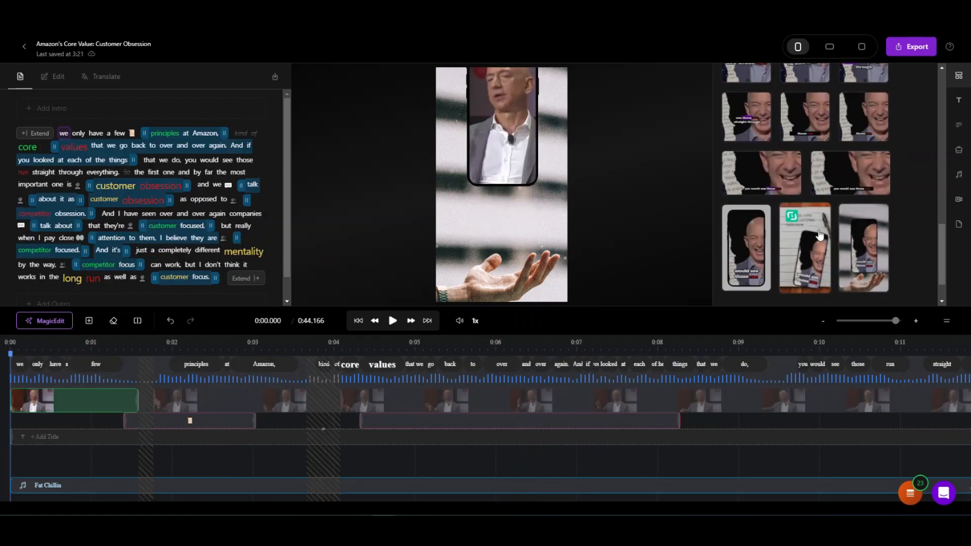
{"action": "left_click", "coordinate": [754, 238]}
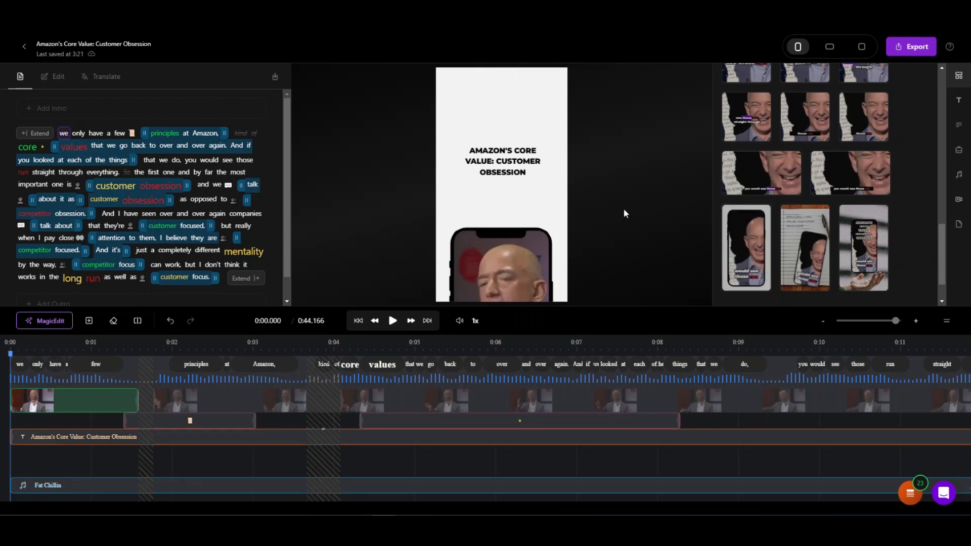
{"action": "left_click", "coordinate": [392, 321]}
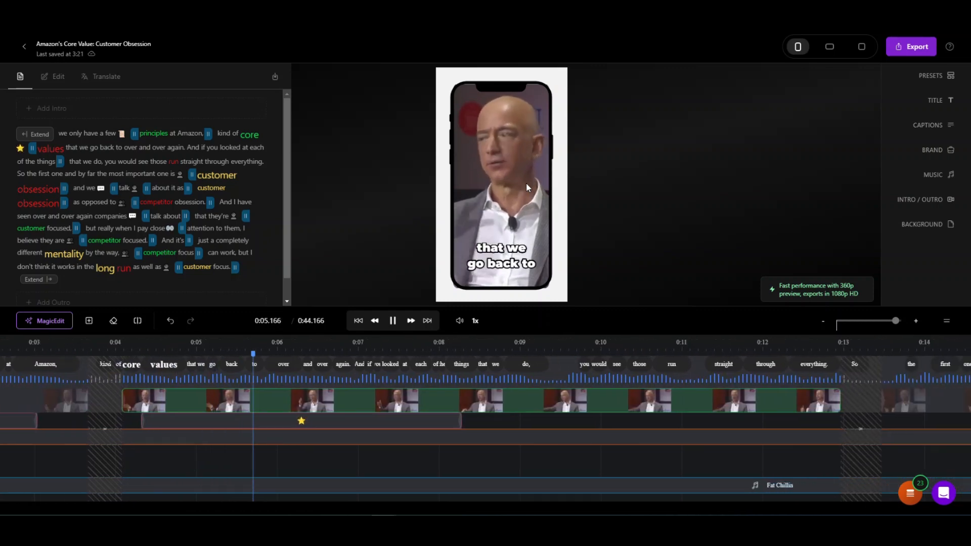
{"action": "left_click", "coordinate": [393, 321]}
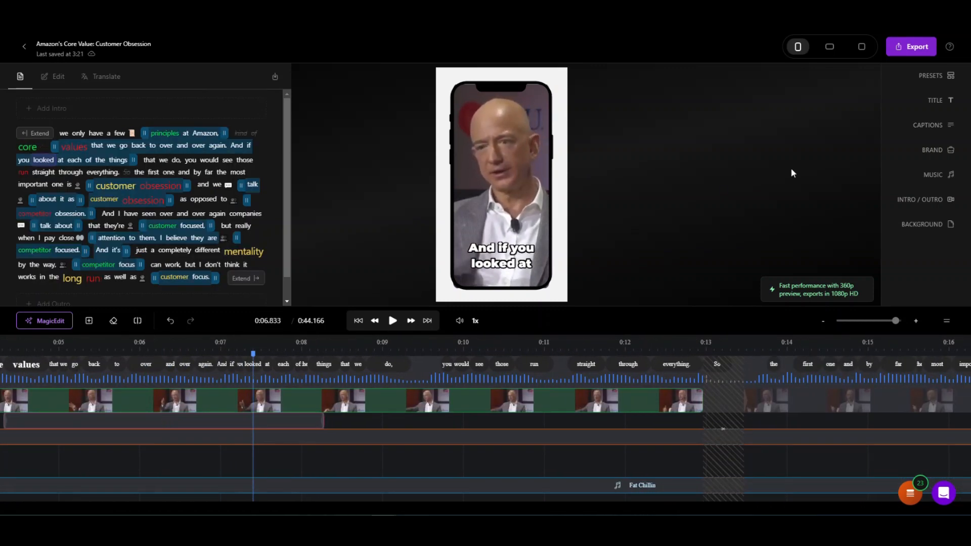
Step: View the title settings, then try the white-on-green box and uppercase yellow-highlight caption presets on the clip
{"action": "left_click", "coordinate": [922, 102]}
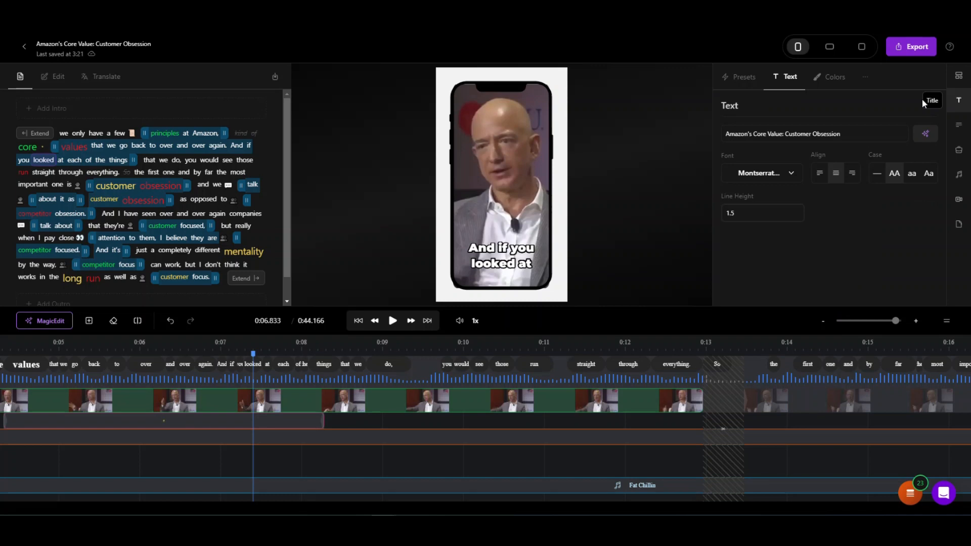
{"action": "left_click", "coordinate": [957, 126]}
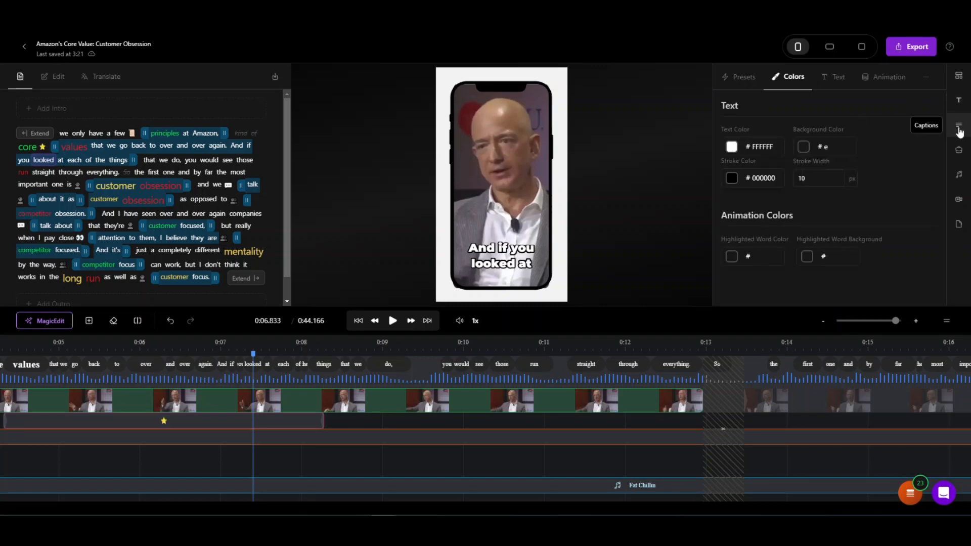
{"action": "left_click", "coordinate": [739, 77]}
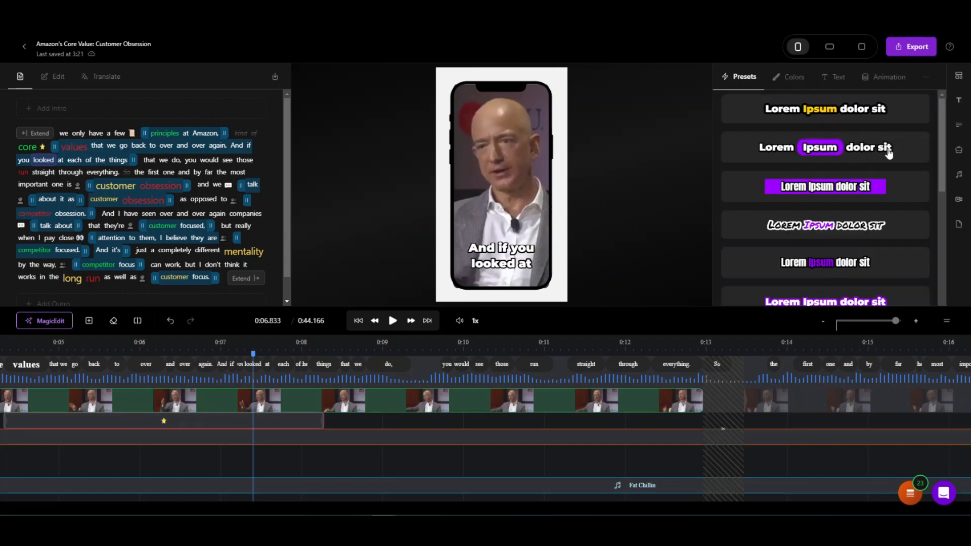
{"action": "scroll", "coordinate": [887, 153], "scroll_direction": "down", "scroll_amount": 5}
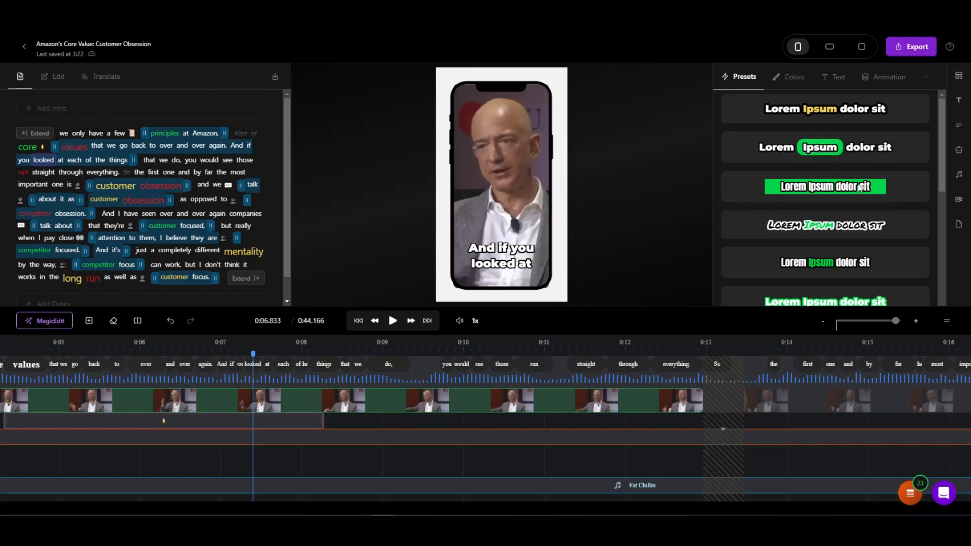
{"action": "scroll", "coordinate": [832, 152], "scroll_direction": "down", "scroll_amount": 1}
{"action": "left_click", "coordinate": [830, 141]}
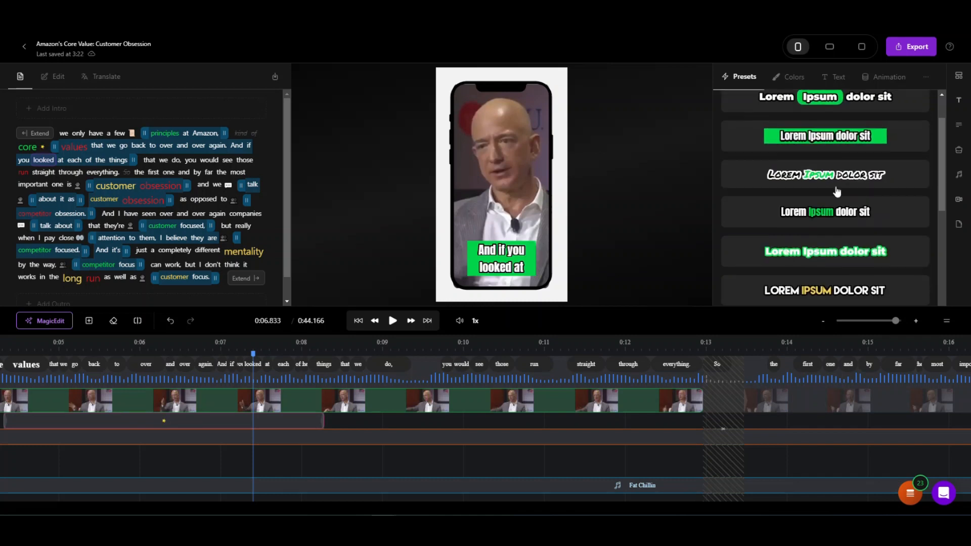
{"action": "scroll", "coordinate": [827, 228], "scroll_direction": "down", "scroll_amount": 2}
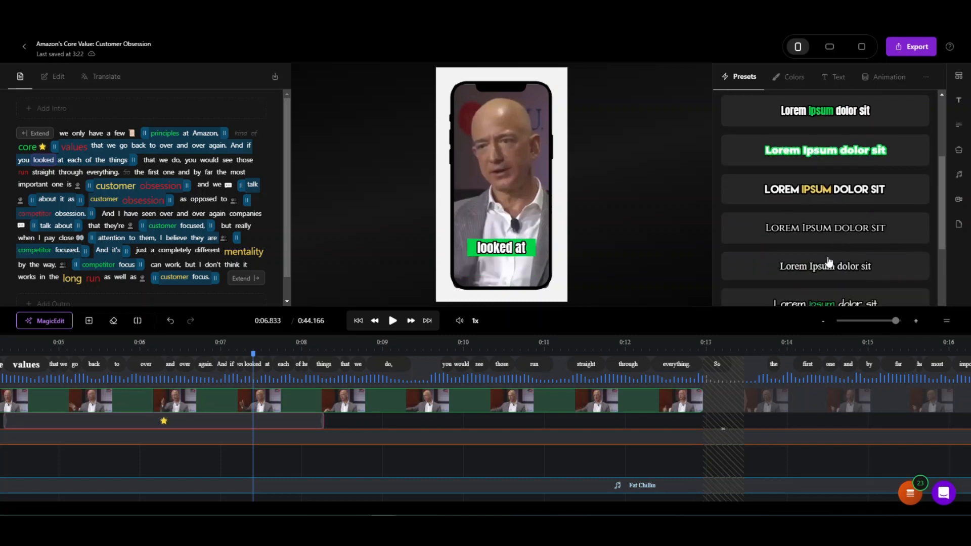
{"action": "left_click", "coordinate": [825, 194]}
Step: Try the last four caption presets, from the serif yellow-highlight style up to the orange-on-green box style
{"action": "scroll", "coordinate": [842, 202], "scroll_direction": "down", "scroll_amount": 3}
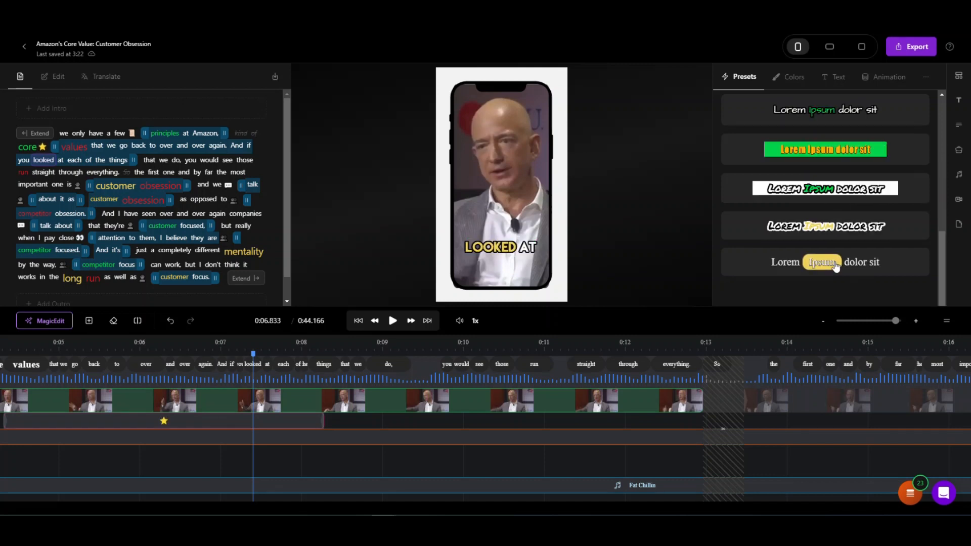
{"action": "left_click", "coordinate": [823, 262]}
{"action": "left_click", "coordinate": [834, 222]}
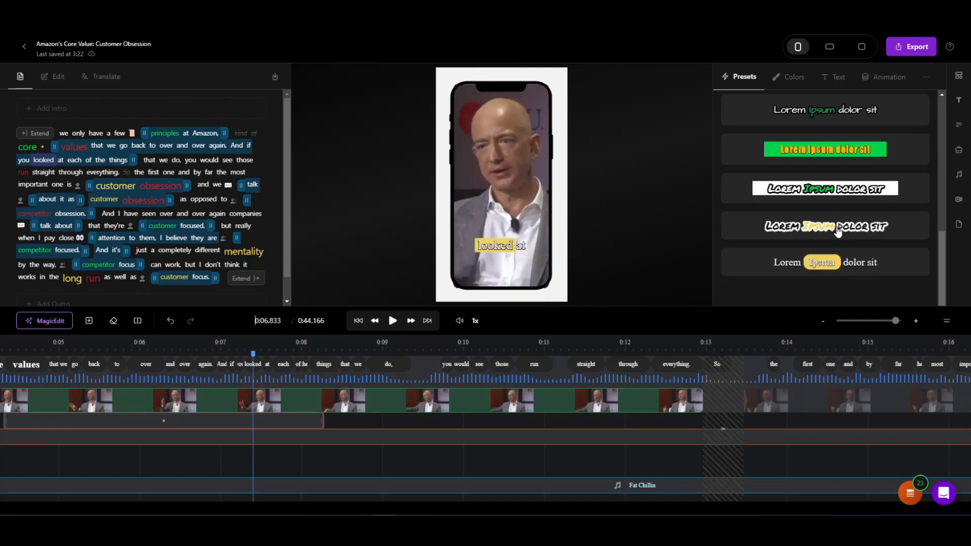
{"action": "left_click", "coordinate": [837, 189]}
{"action": "left_click", "coordinate": [838, 156]}
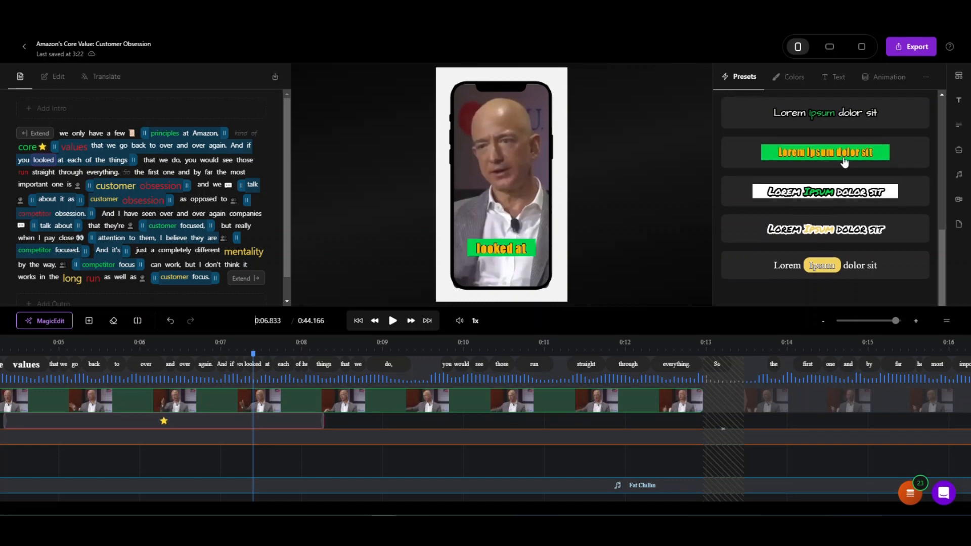
Step: Apply the first caption preset, bold white with a yellow highlighted word, and play the clip to check it
{"action": "scroll", "coordinate": [837, 157], "scroll_direction": "up", "scroll_amount": 5}
{"action": "scroll", "coordinate": [835, 146], "scroll_direction": "up", "scroll_amount": 1}
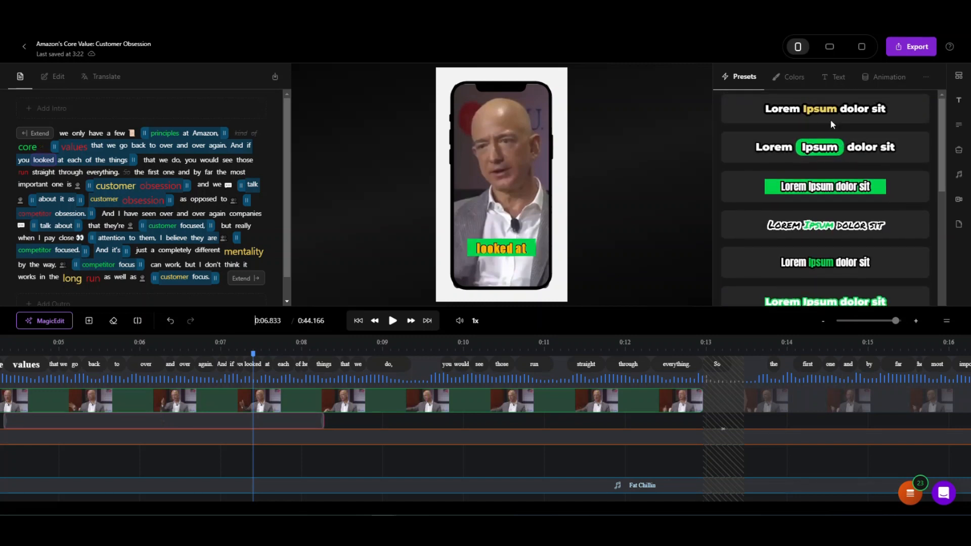
{"action": "left_click", "coordinate": [837, 114]}
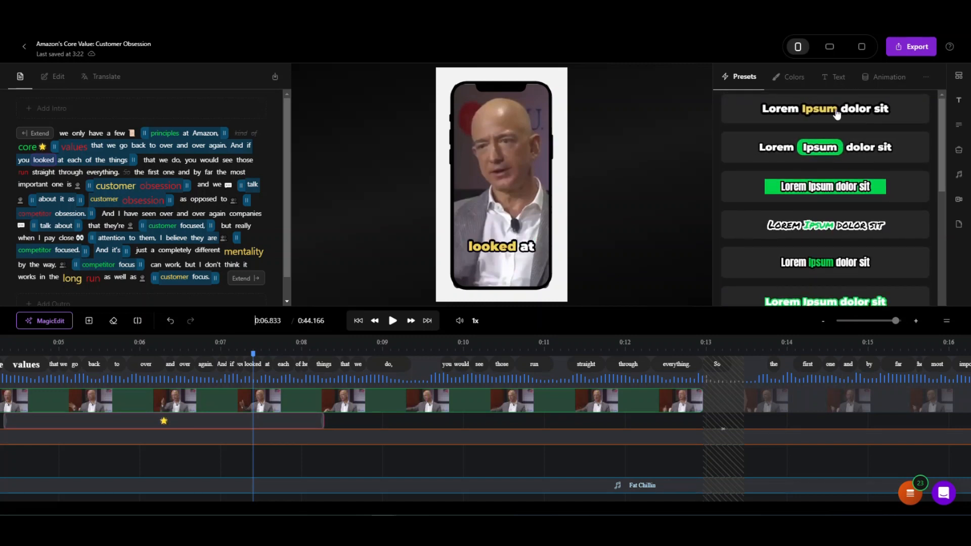
{"action": "left_click", "coordinate": [795, 79]}
{"action": "left_click", "coordinate": [830, 79]}
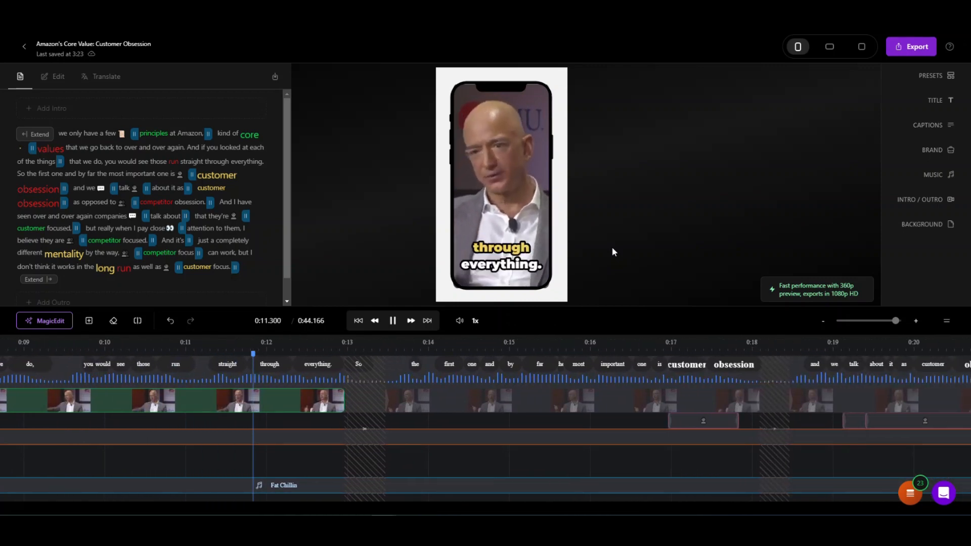
{"action": "left_click", "coordinate": [393, 321]}
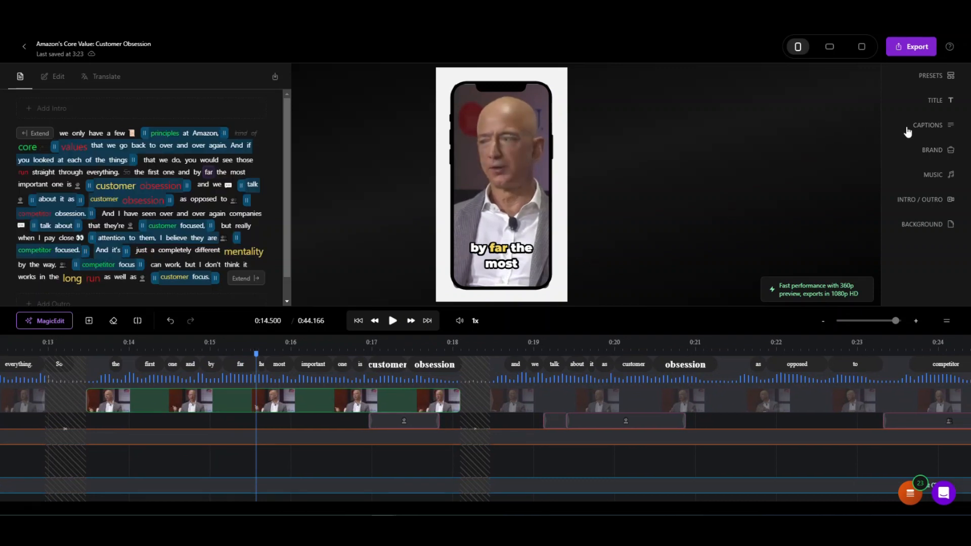
Step: Review the Logo & Brand, Background Music, Intro / Outro and Background settings and play a further stretch of the clip
{"action": "left_click", "coordinate": [933, 150]}
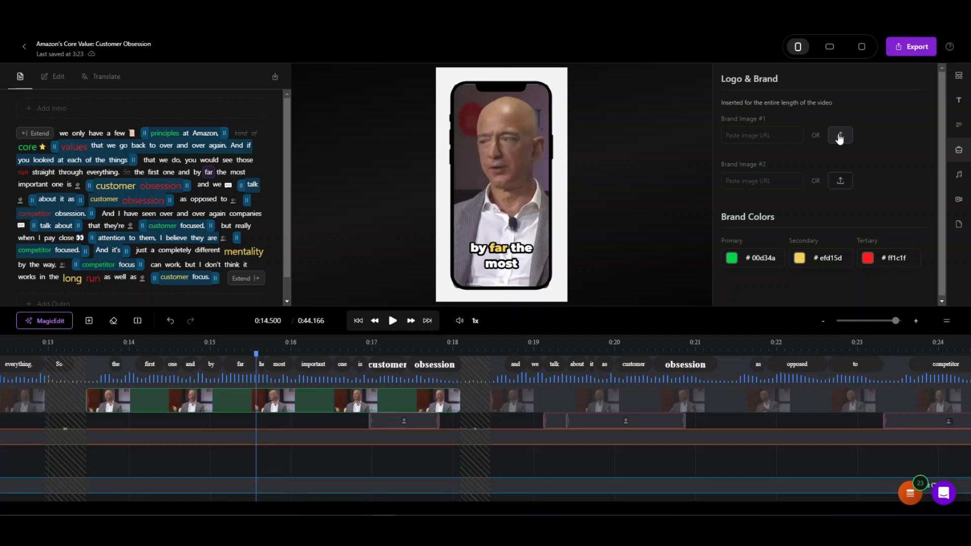
{"action": "left_click", "coordinate": [962, 176]}
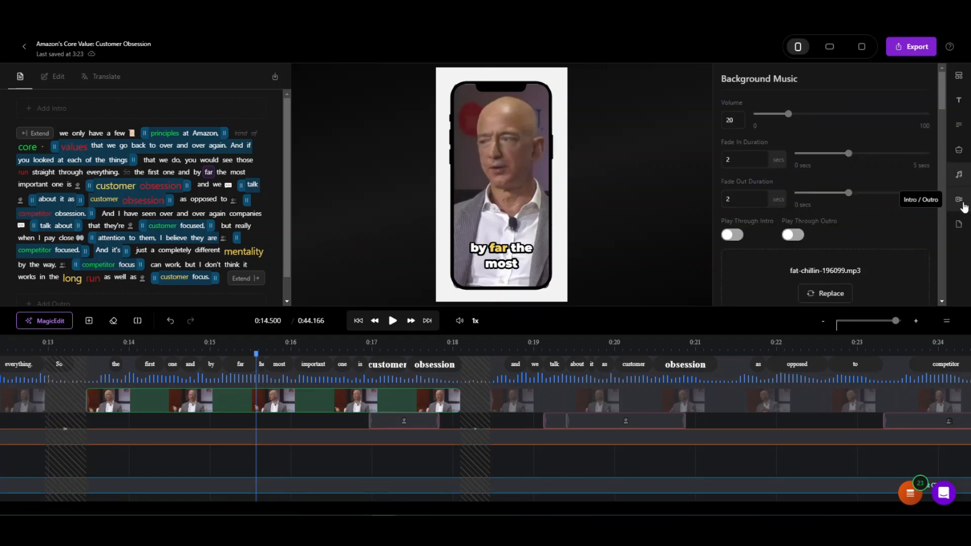
{"action": "left_click", "coordinate": [963, 204]}
{"action": "left_click", "coordinate": [961, 225]}
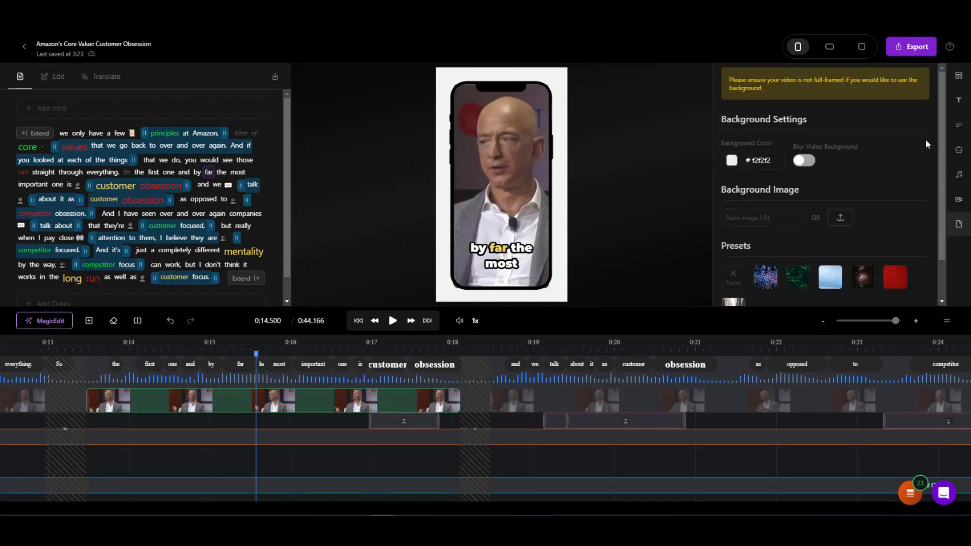
{"action": "left_click", "coordinate": [596, 123]}
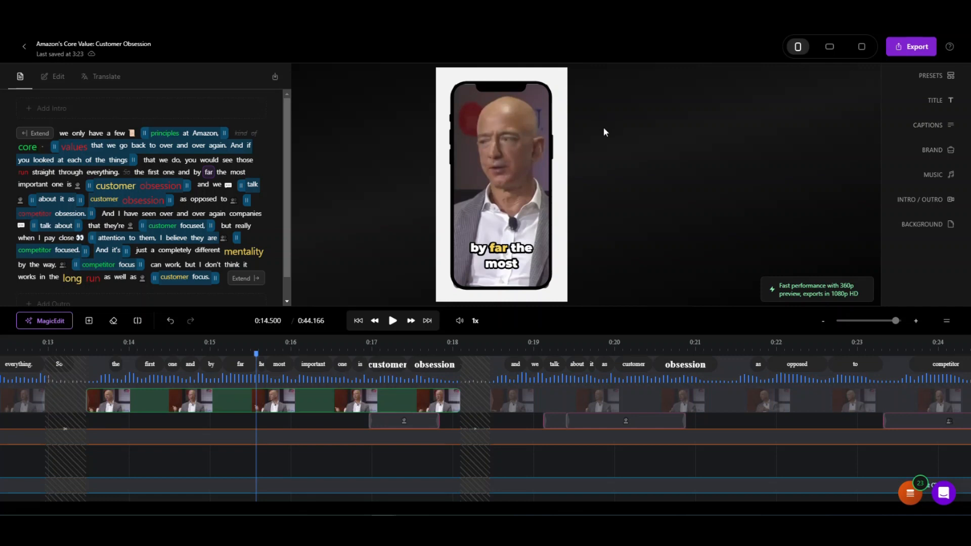
{"action": "left_click", "coordinate": [392, 322]}
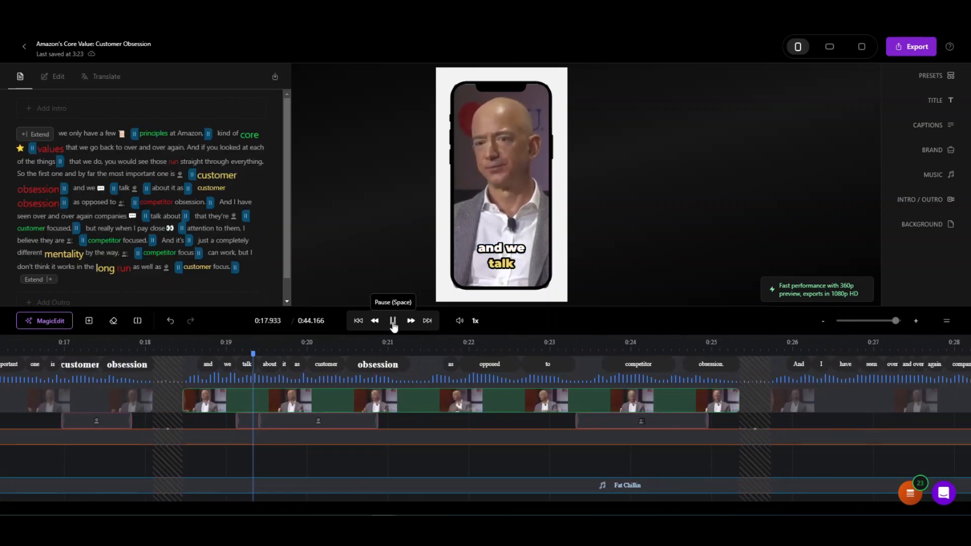
{"action": "left_click", "coordinate": [392, 321]}
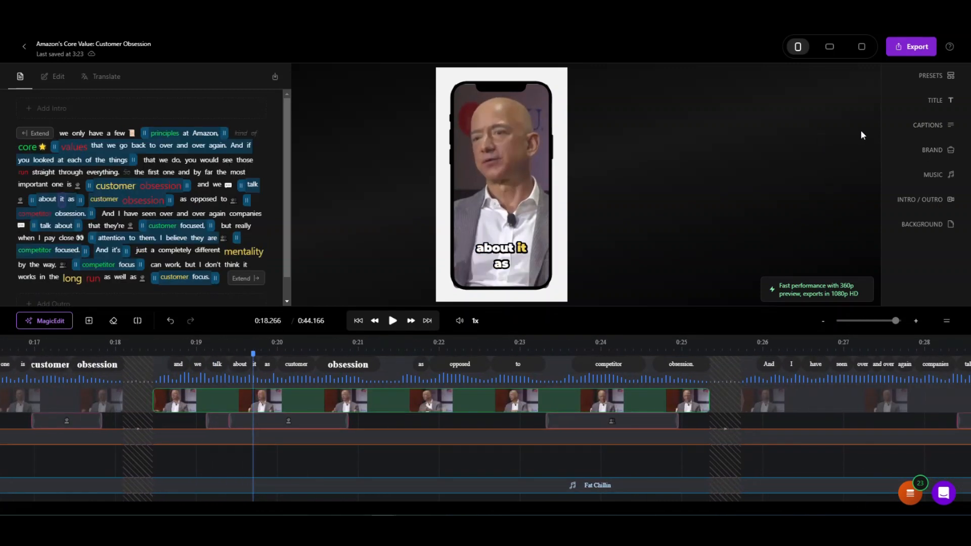
Step: Start a social post of the clip for TikTok and set its privacy status to Public to Everyone
{"action": "left_click", "coordinate": [917, 48]}
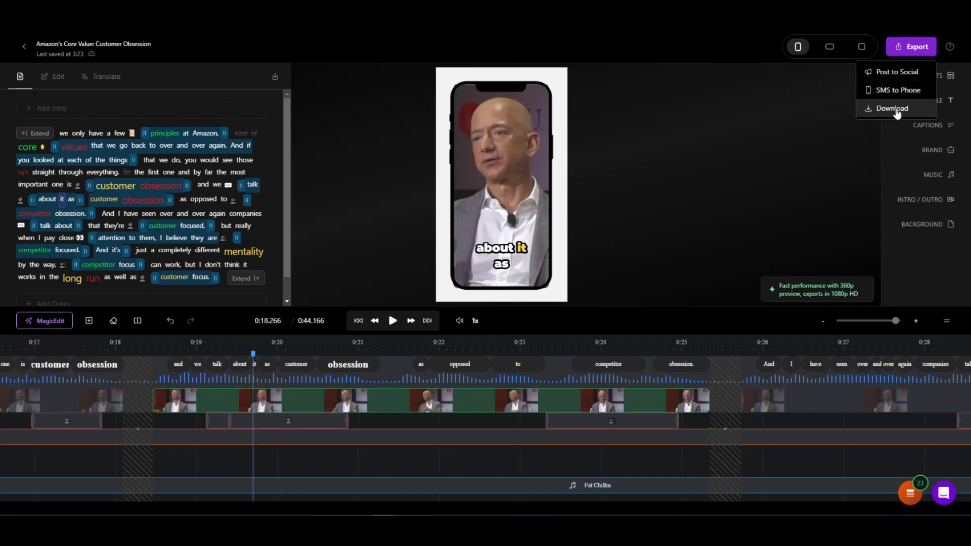
{"action": "left_click", "coordinate": [906, 70]}
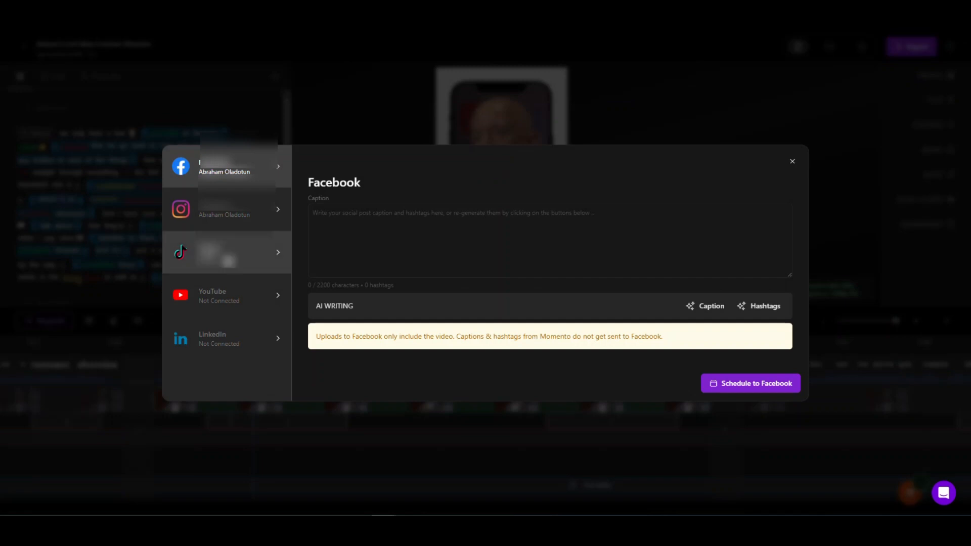
{"action": "left_click", "coordinate": [228, 251]}
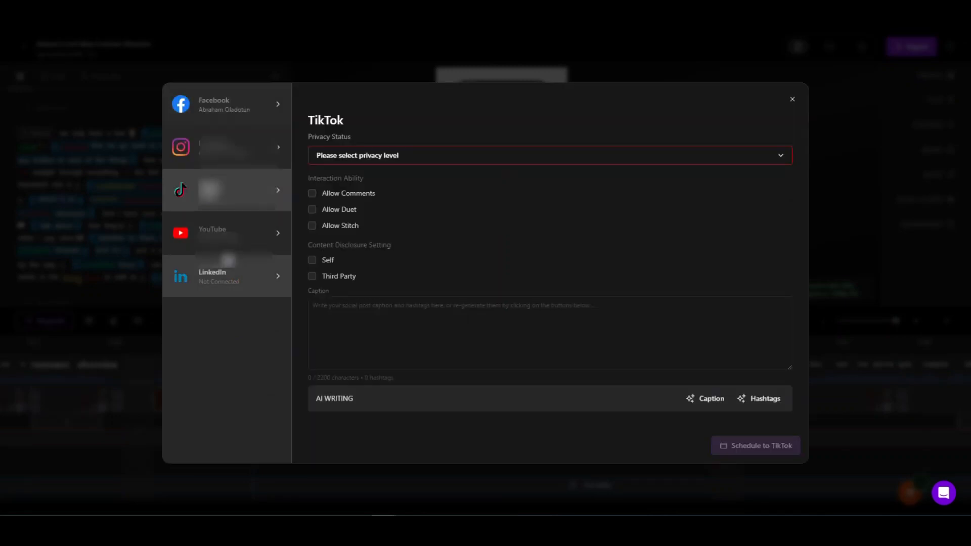
{"action": "left_click", "coordinate": [359, 161]}
{"action": "left_click", "coordinate": [402, 181]}
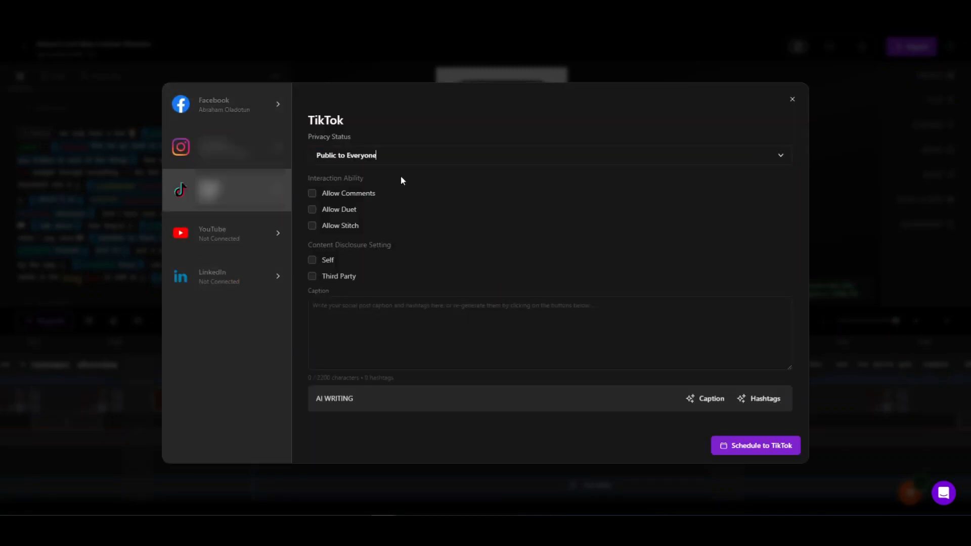
Step: Allow comments, duet and stitch on the TikTok post and set its content disclosure to Third Party
{"action": "left_click", "coordinate": [312, 193]}
{"action": "left_click", "coordinate": [312, 210]}
{"action": "left_click", "coordinate": [312, 225]}
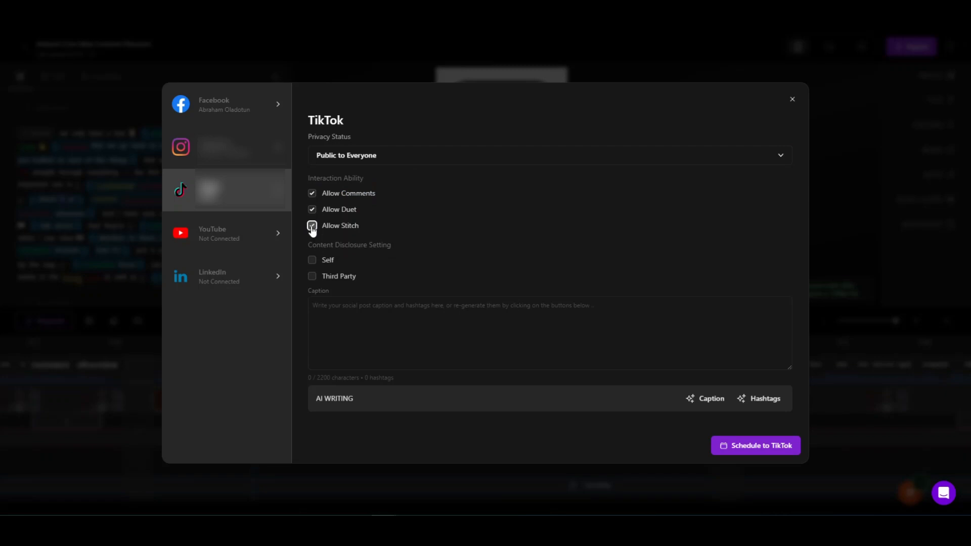
{"action": "left_click", "coordinate": [312, 276]}
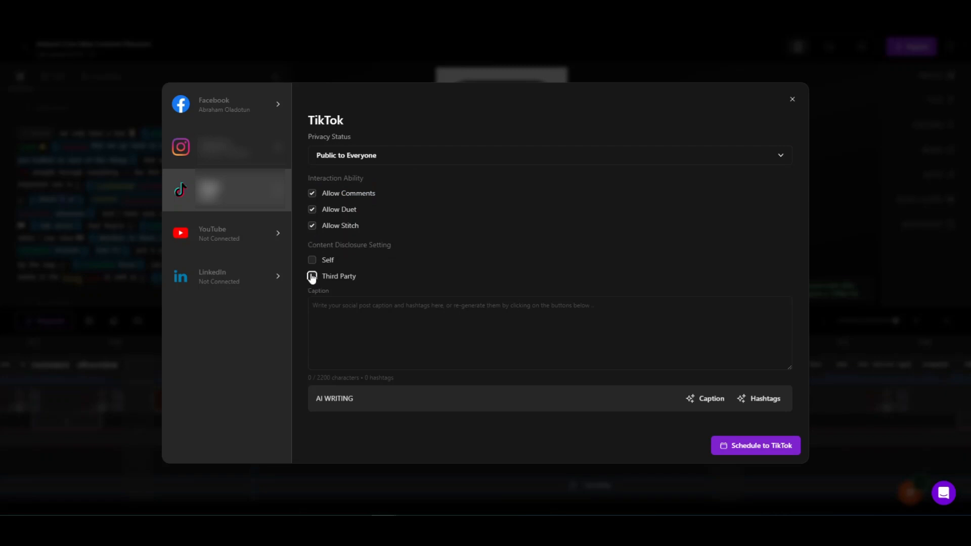
Step: Generate an AI-written caption for the TikTok post and open its scheduling calendar
{"action": "left_click", "coordinate": [427, 309]}
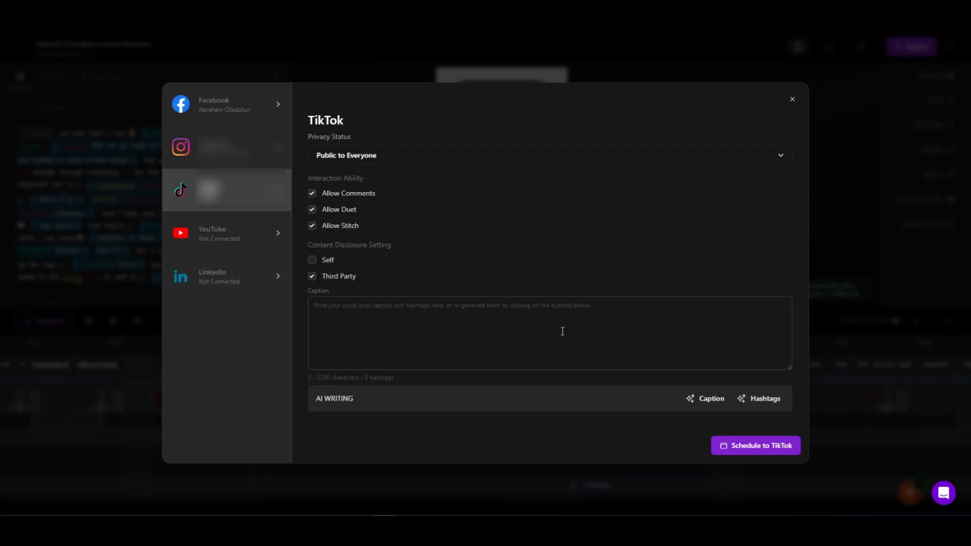
{"action": "left_click", "coordinate": [705, 399]}
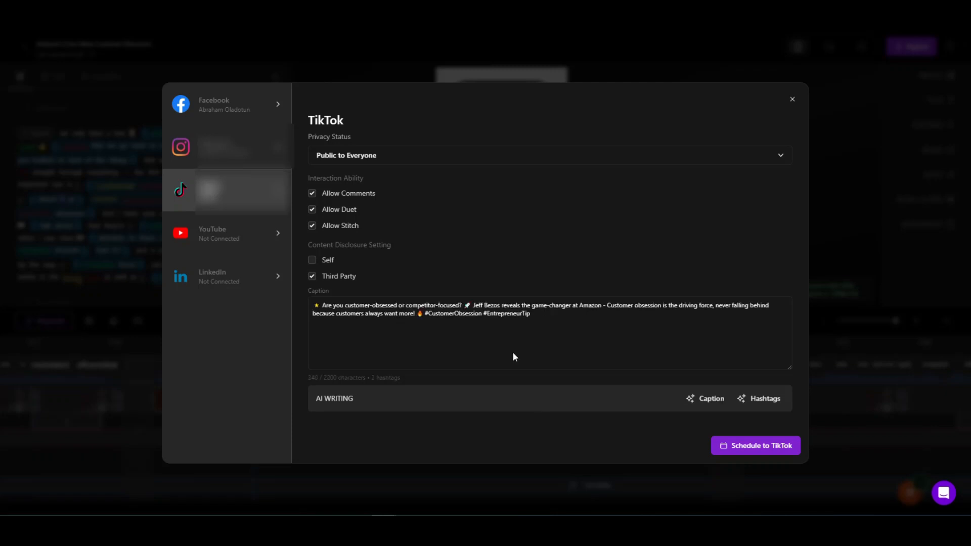
{"action": "left_click", "coordinate": [558, 315]}
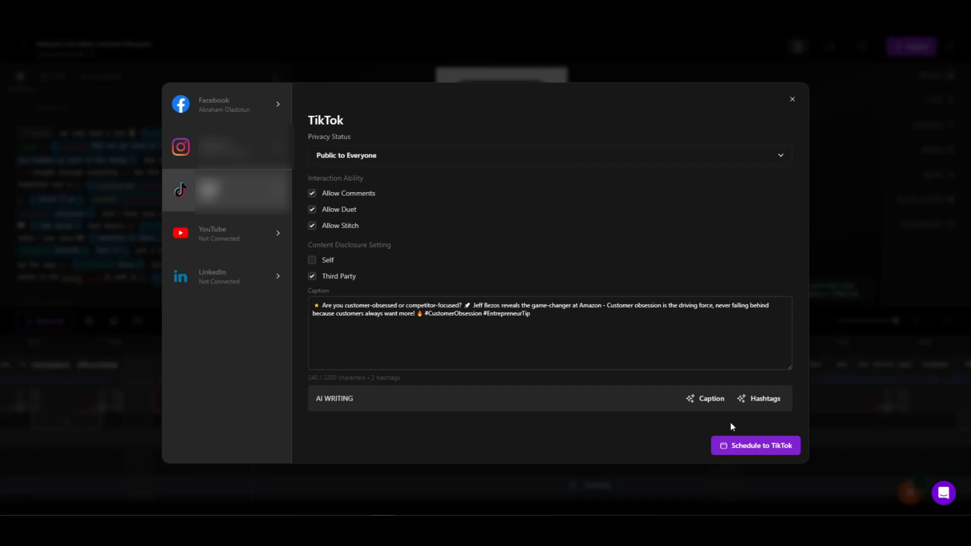
{"action": "left_click", "coordinate": [764, 451]}
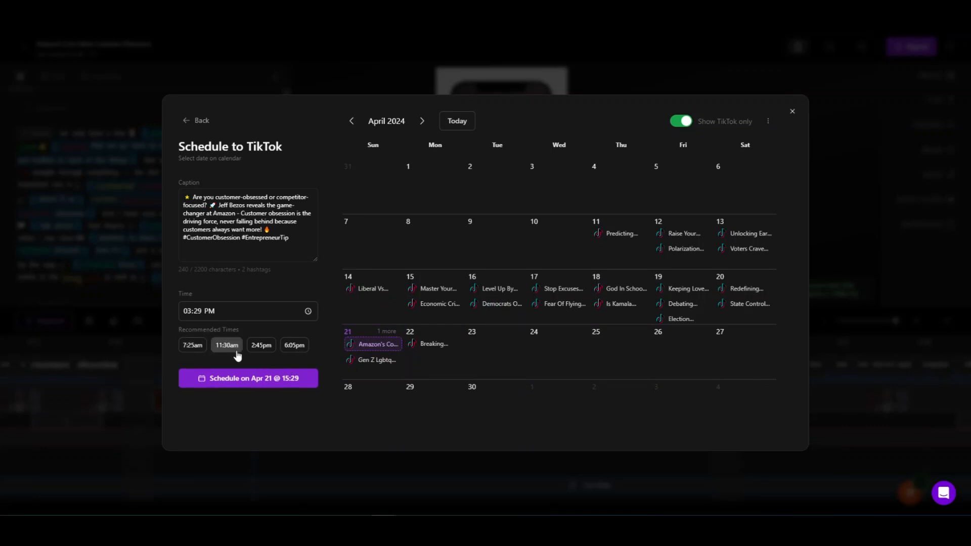
Step: Schedule the TikTok post for Apr 21 at 15:29, closing the post dialog and the clip editor
{"action": "left_click", "coordinate": [284, 379]}
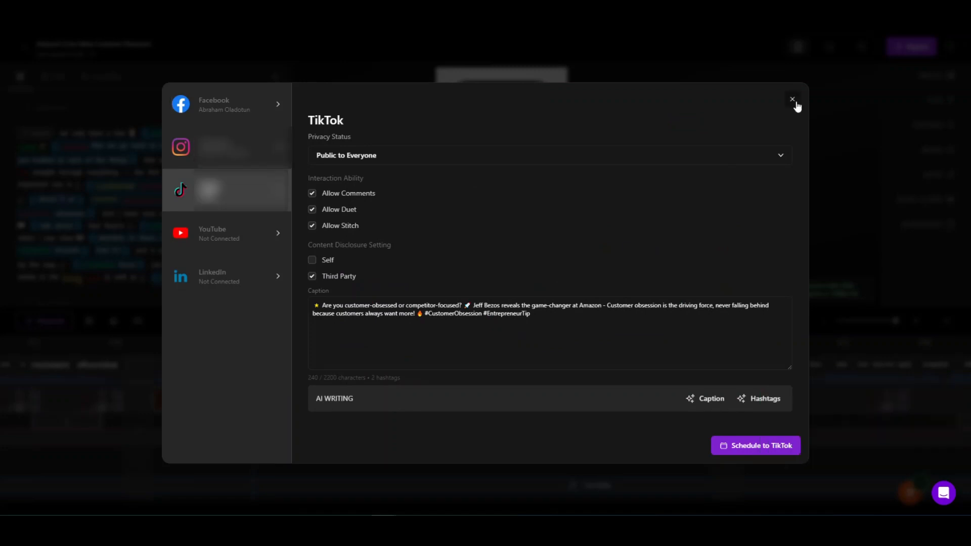
{"action": "left_click", "coordinate": [793, 100]}
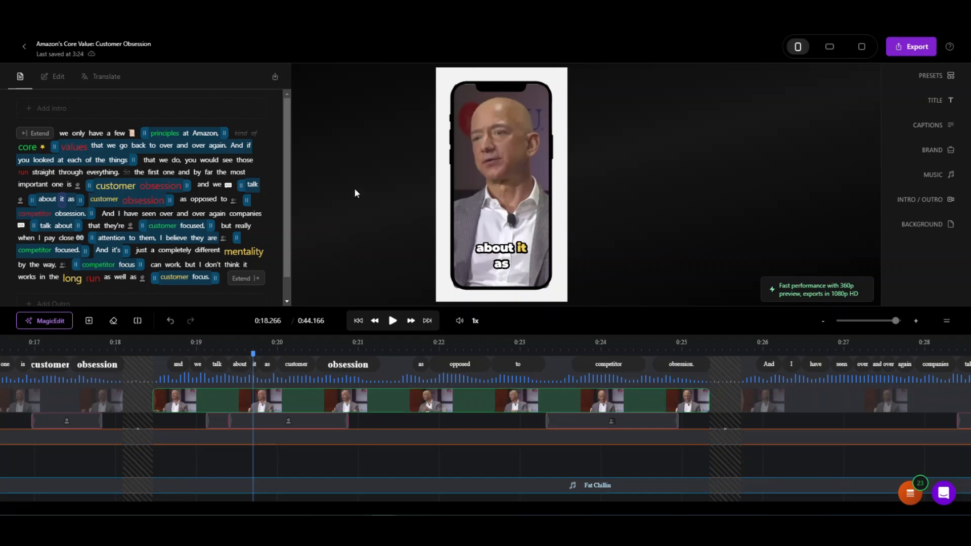
{"action": "left_click", "coordinate": [24, 48]}
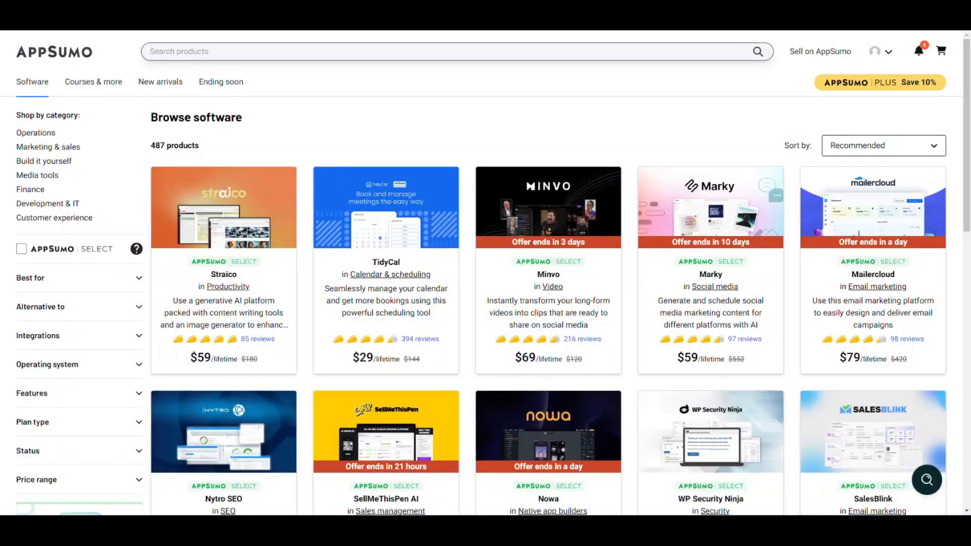
Step: Switch to AppSumo, open the Minvo product page and check its selectable license plans
{"action": "left_click", "coordinate": [549, 203]}
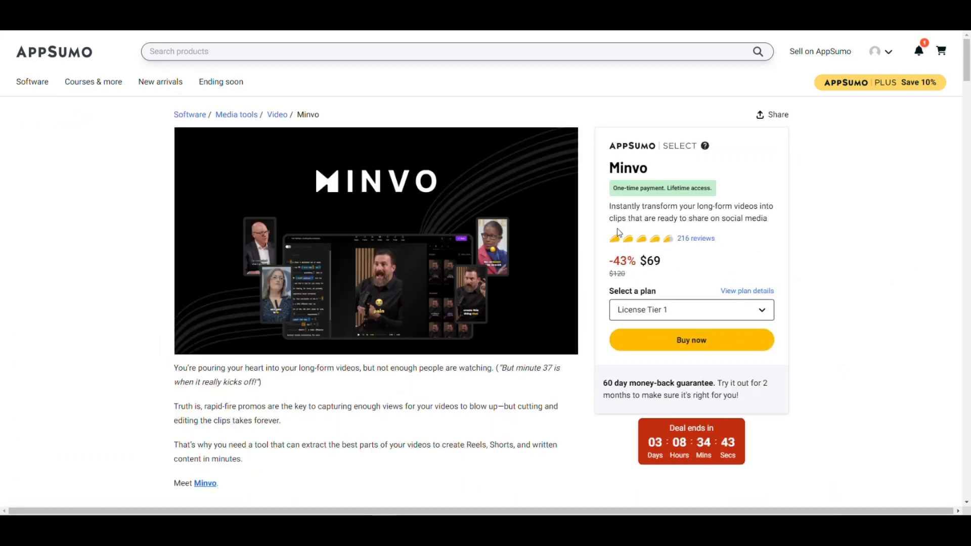
{"action": "left_click", "coordinate": [754, 308]}
{"action": "left_click", "coordinate": [876, 309]}
Step: Examine the features included in all Minvo plans and the price of License Tier 1
{"action": "scroll", "coordinate": [877, 310], "scroll_direction": "down", "scroll_amount": 2}
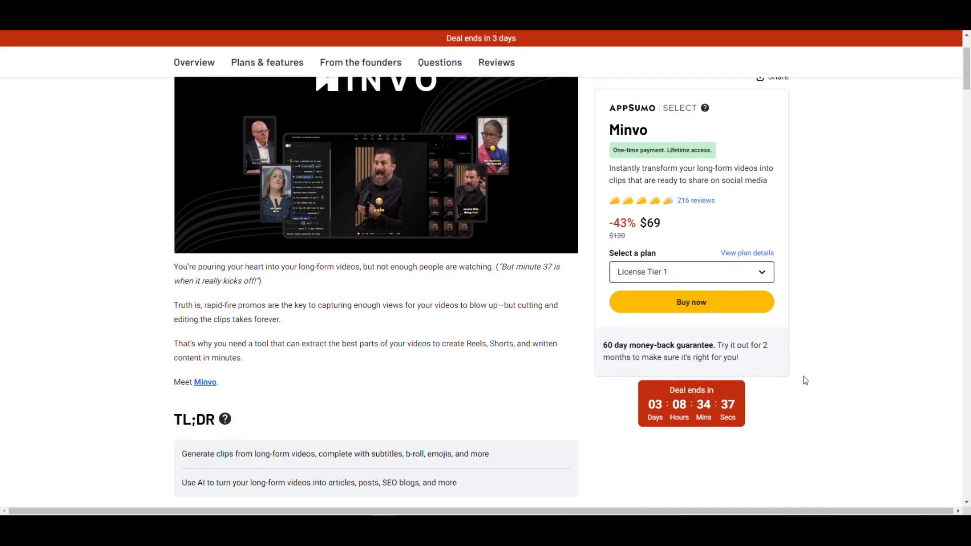
{"action": "scroll", "coordinate": [805, 380], "scroll_direction": "down", "scroll_amount": 15}
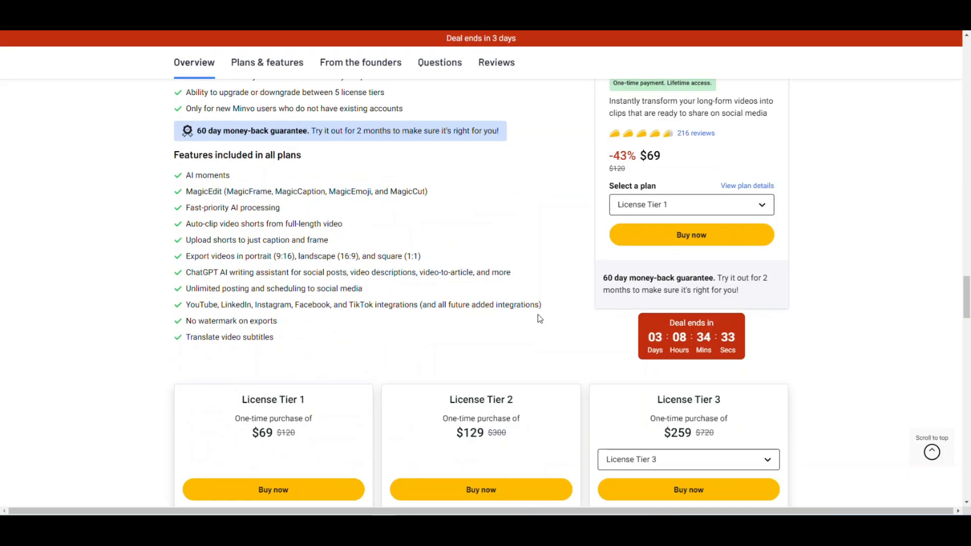
{"action": "scroll", "coordinate": [540, 319], "scroll_direction": "down", "scroll_amount": 8}
{"action": "scroll", "coordinate": [536, 314], "scroll_direction": "up", "scroll_amount": 4}
{"action": "scroll", "coordinate": [278, 245], "scroll_direction": "down", "scroll_amount": 1}
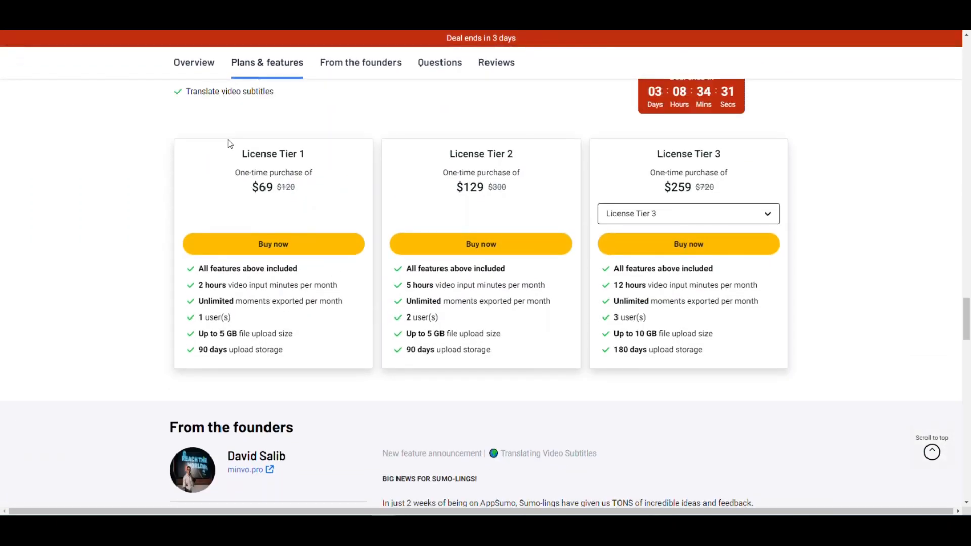
{"action": "left_click_drag", "start_coordinate": [227, 143], "coordinate": [322, 189]}
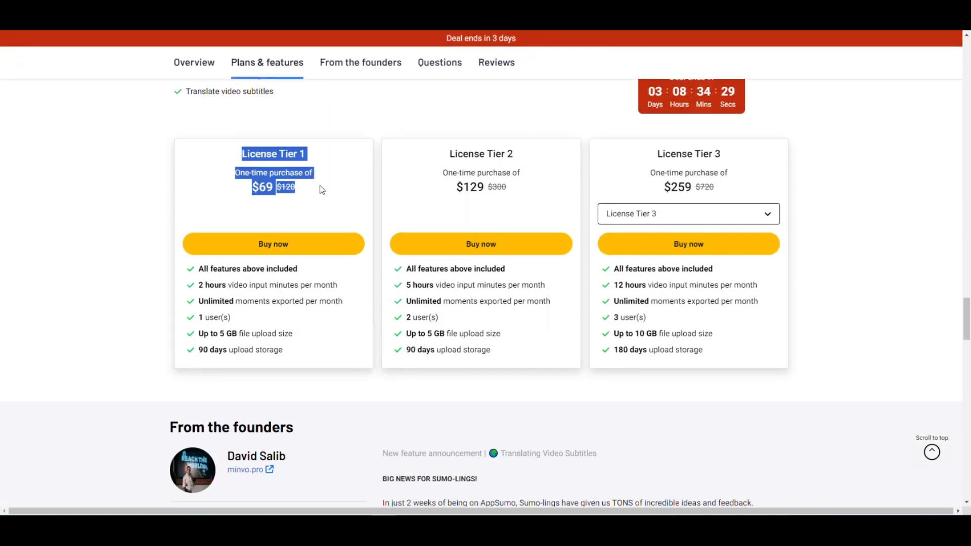
{"action": "left_click", "coordinate": [269, 193]}
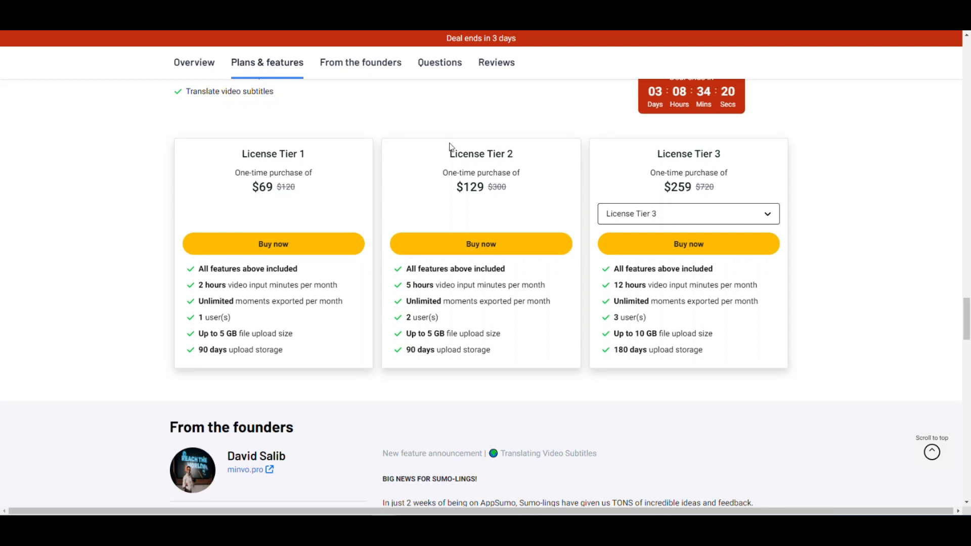
Step: Examine License Tier 2's price and monthly video input allowance, and return to the start of the Minvo product page
{"action": "left_click_drag", "start_coordinate": [455, 151], "coordinate": [505, 188]}
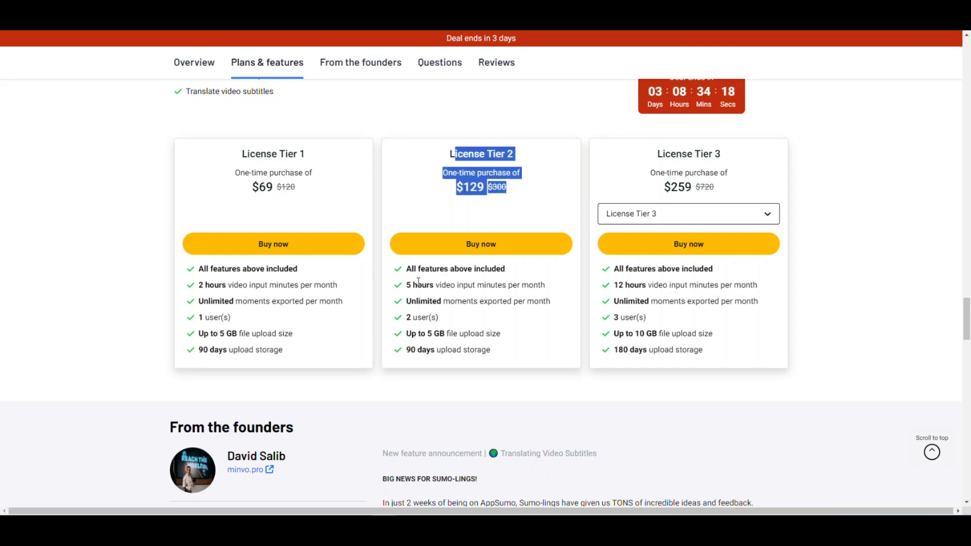
{"action": "left_click_drag", "start_coordinate": [417, 285], "coordinate": [451, 286]}
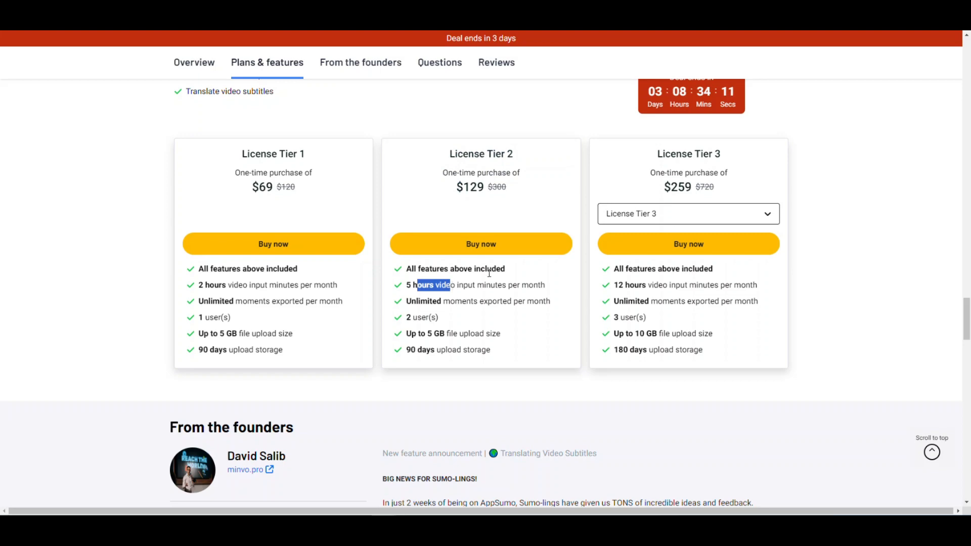
{"action": "scroll", "coordinate": [488, 274], "scroll_direction": "down", "scroll_amount": 2}
{"action": "scroll", "coordinate": [737, 393], "scroll_direction": "up", "scroll_amount": 8}
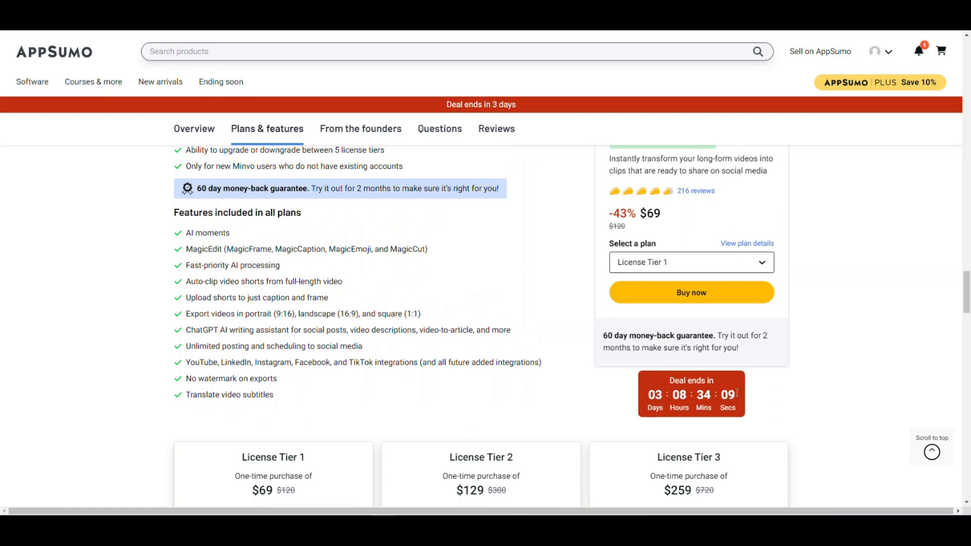
{"action": "scroll", "coordinate": [737, 393], "scroll_direction": "up", "scroll_amount": 15}
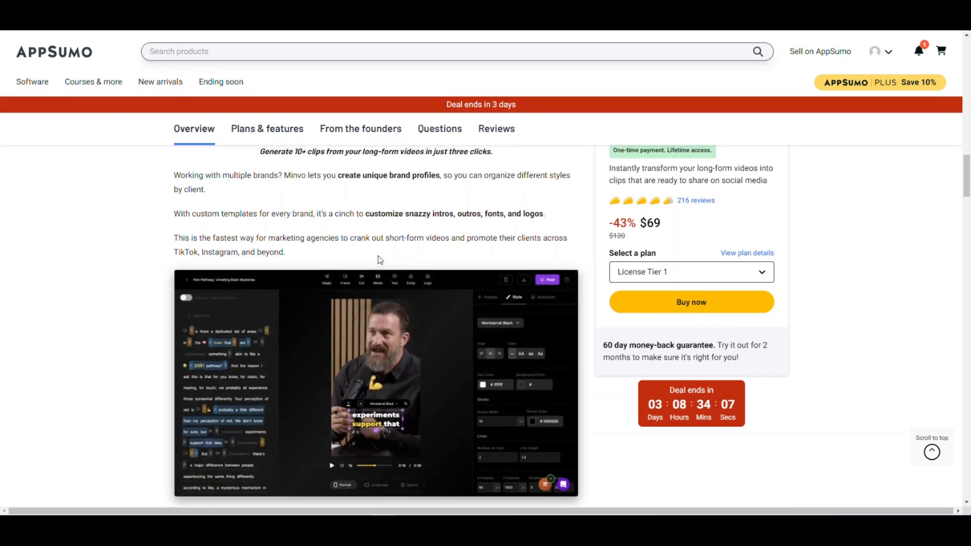
{"action": "scroll", "coordinate": [380, 260], "scroll_direction": "up", "scroll_amount": 15}
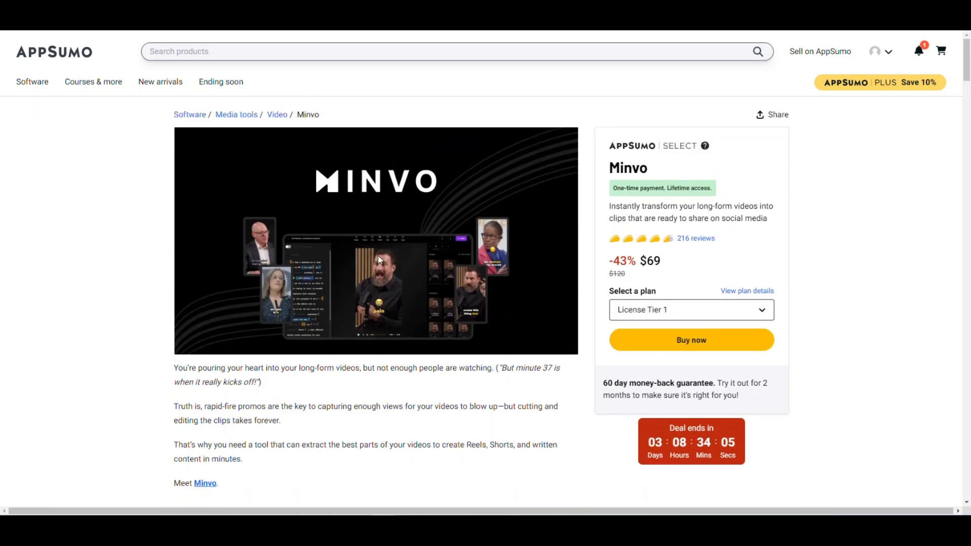